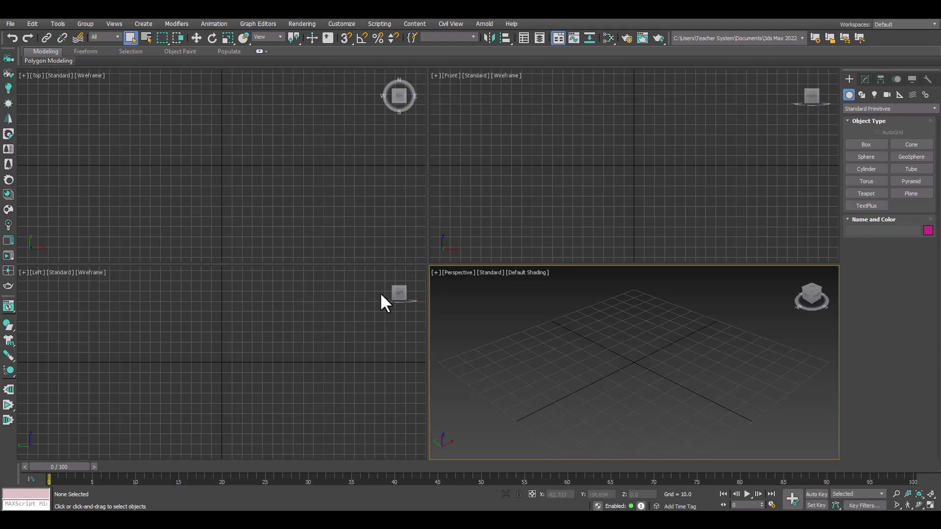
Step: Draw a square ground plane (Plane001), then a teapot (radius 13.595) at its centre
click(910, 194)
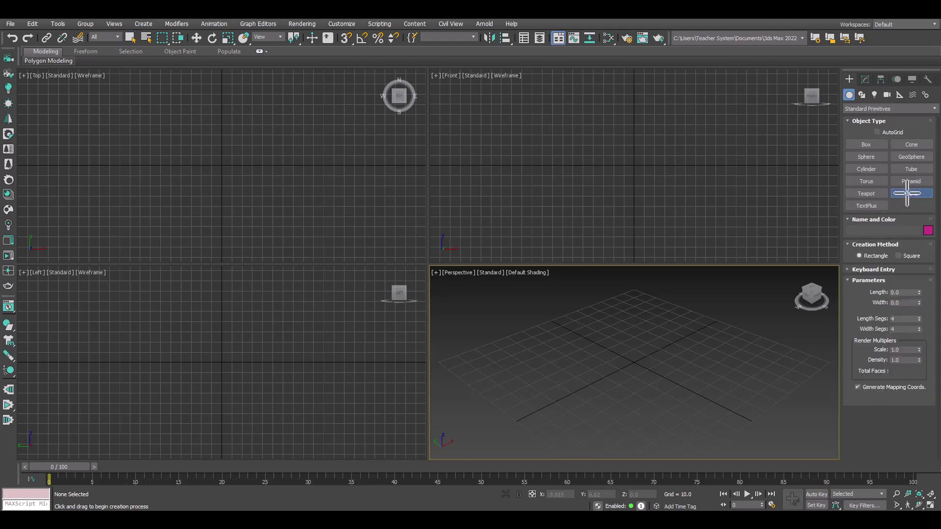
drag(635, 287, 633, 458)
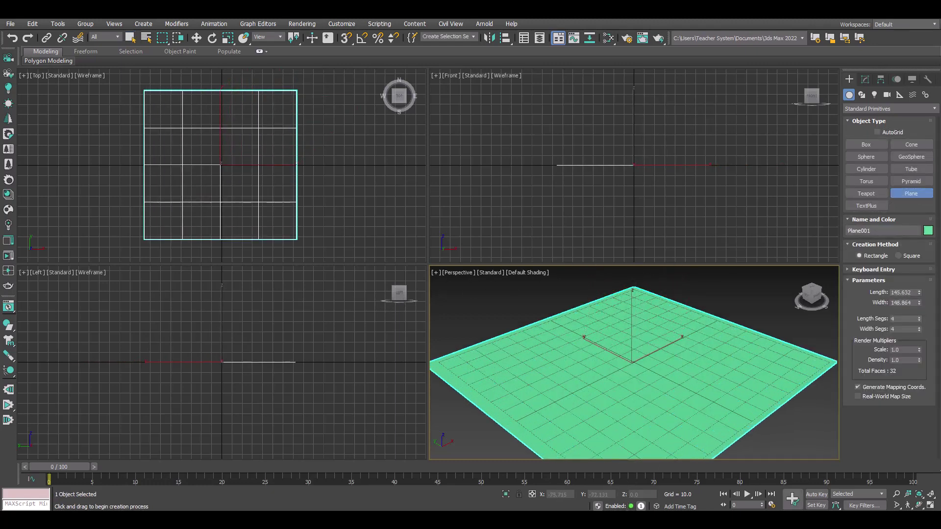
click(866, 194)
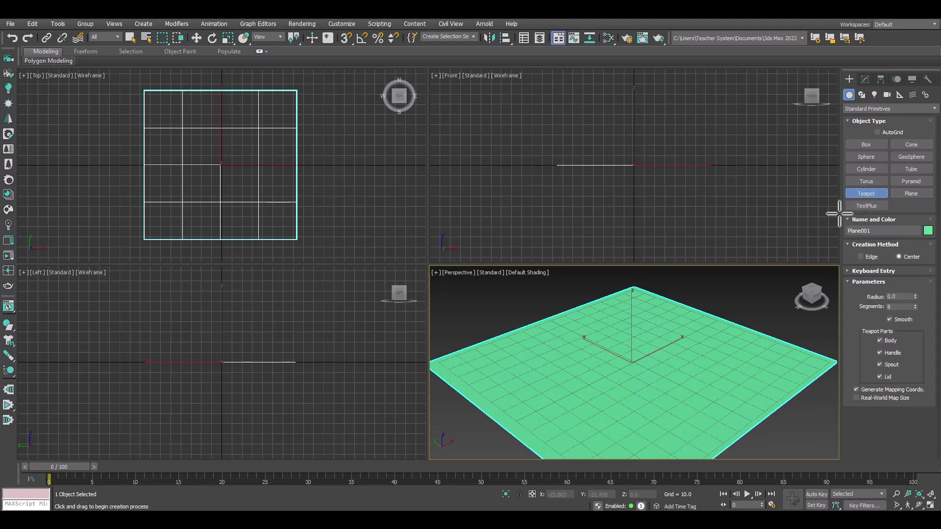
drag(631, 361, 634, 379)
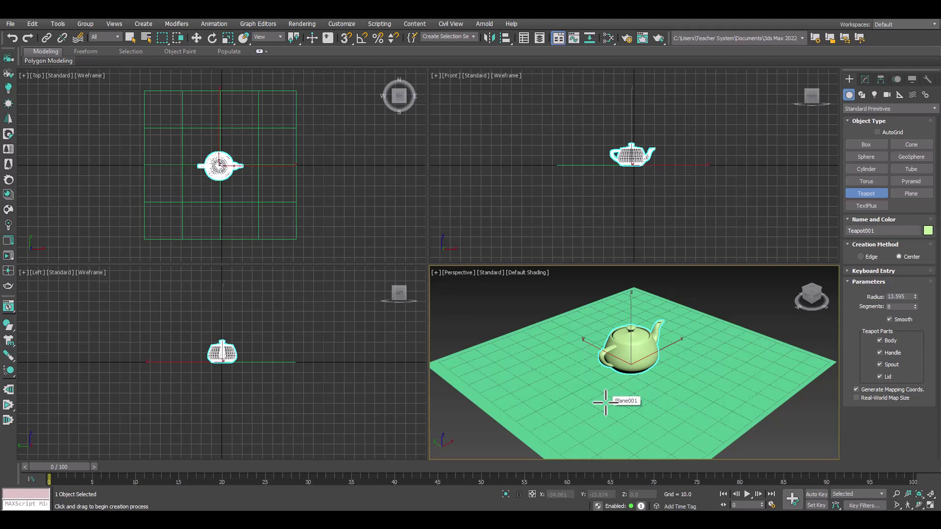
click(607, 38)
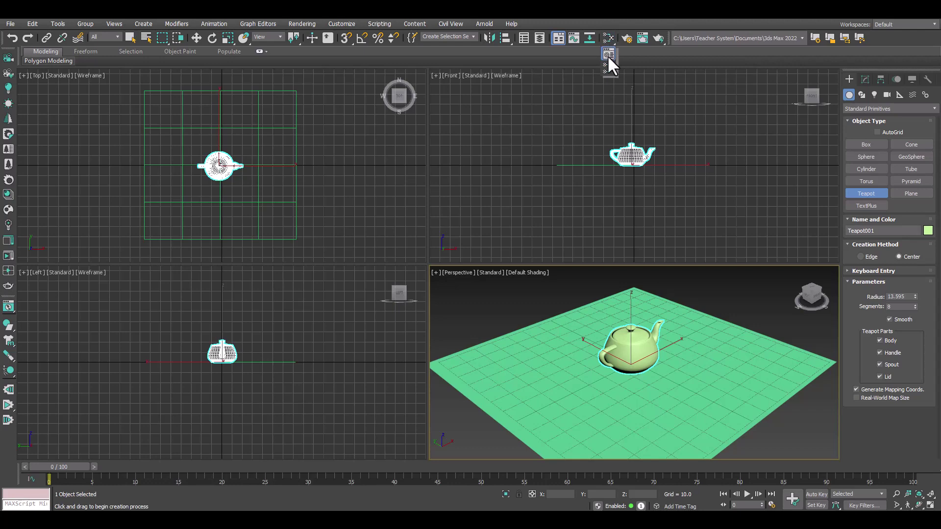
click(607, 55)
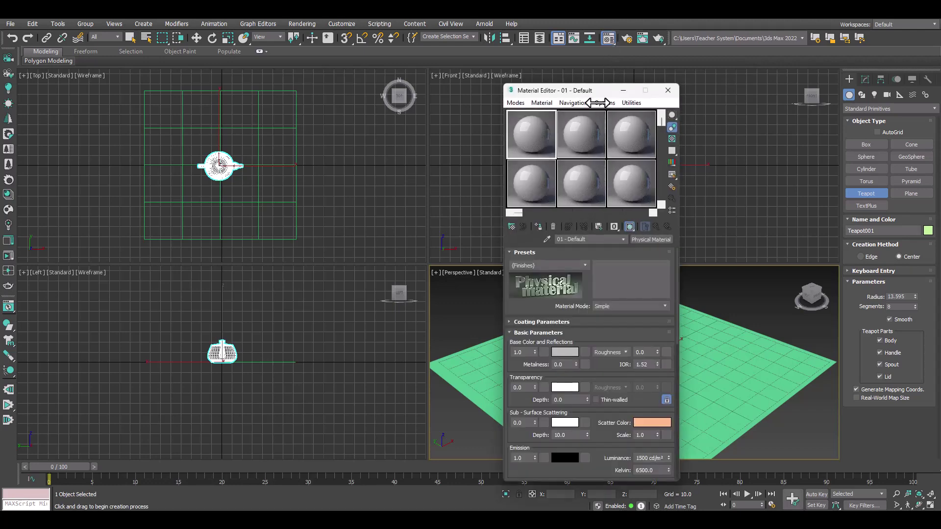
drag(517, 214, 658, 214)
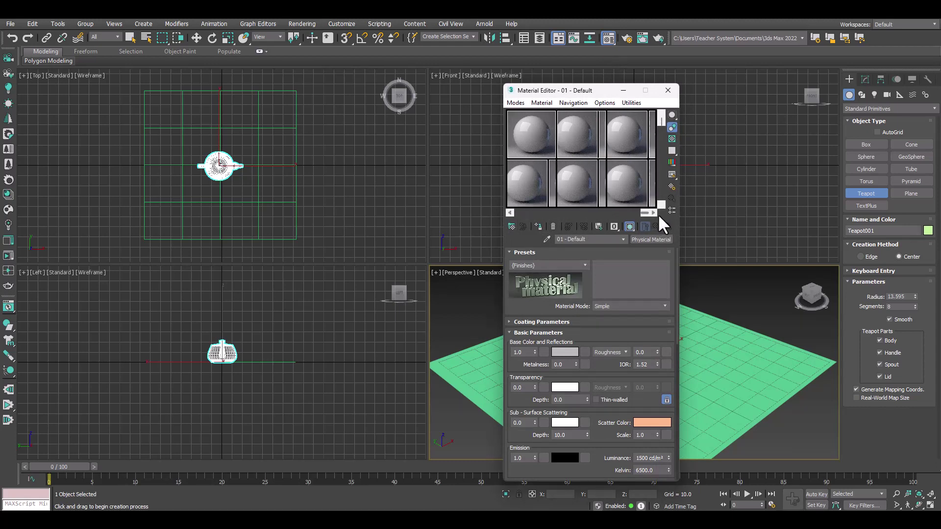
drag(660, 119, 660, 205)
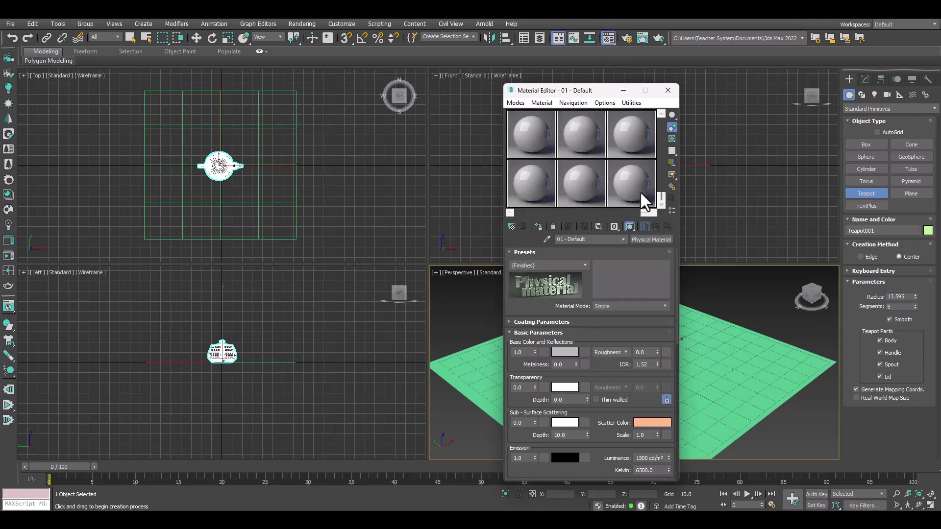
click(640, 190)
click(668, 91)
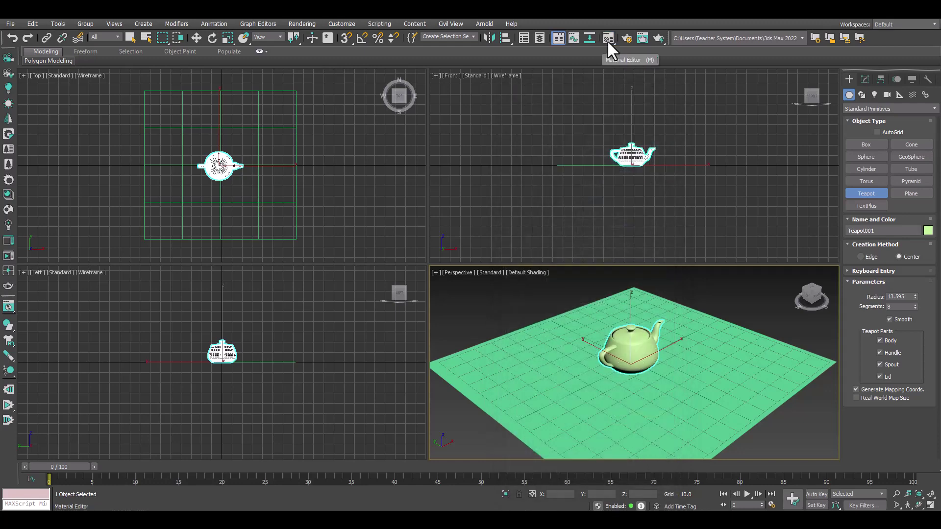
click(608, 41)
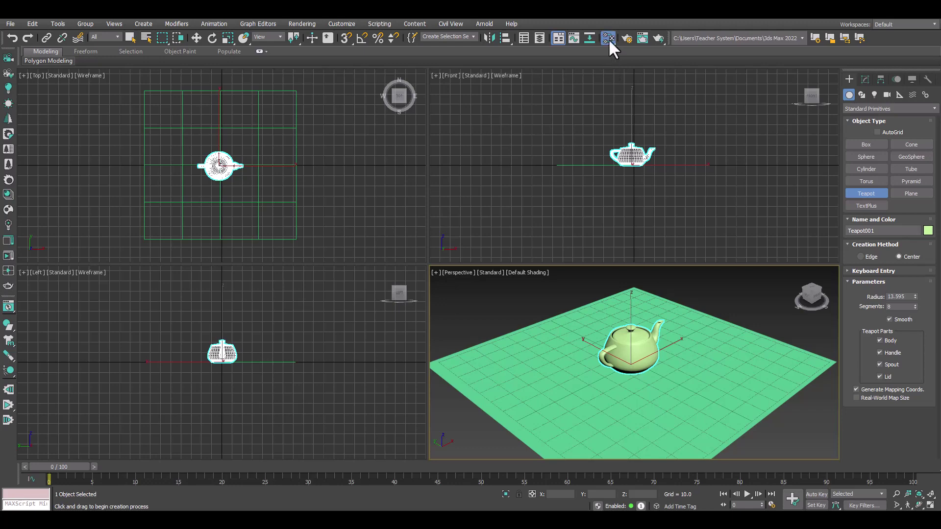
Step: Open the Slate Material Editor, centre its window, and maximize it
click(608, 38)
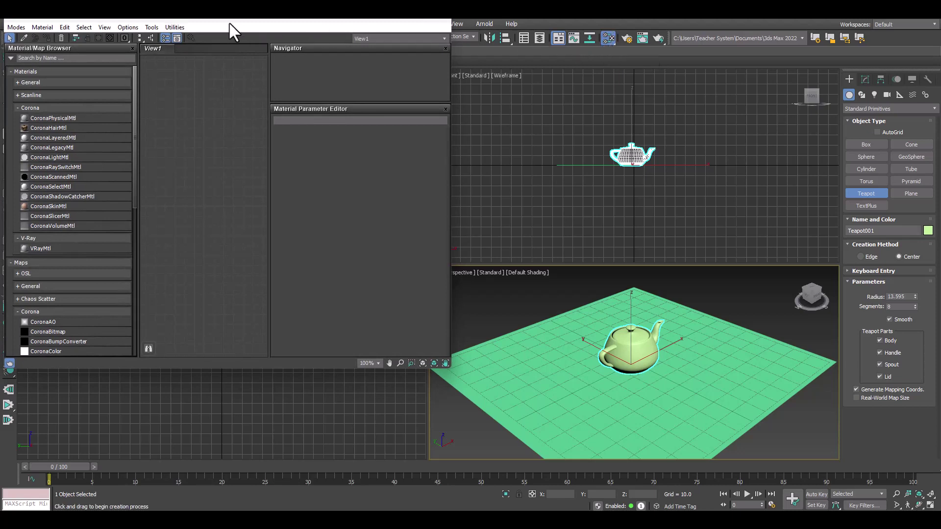
drag(243, 24, 419, 97)
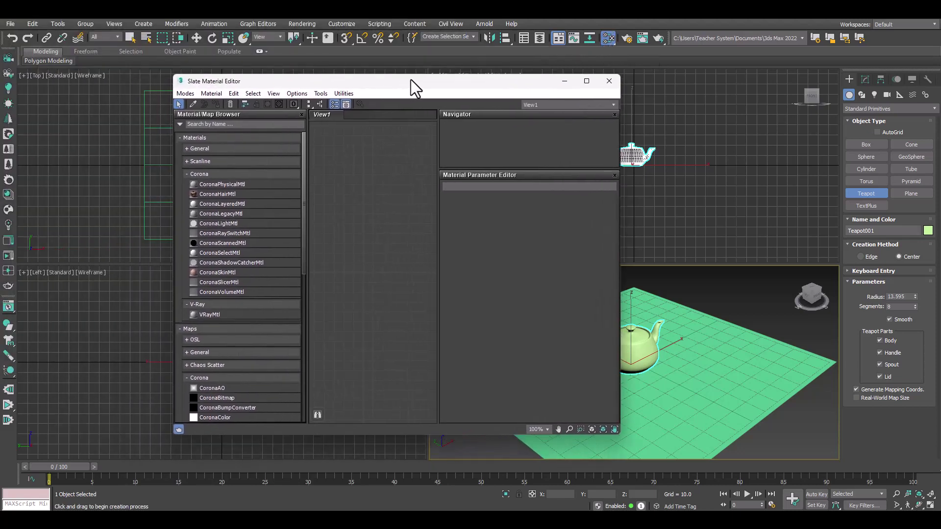
click(592, 89)
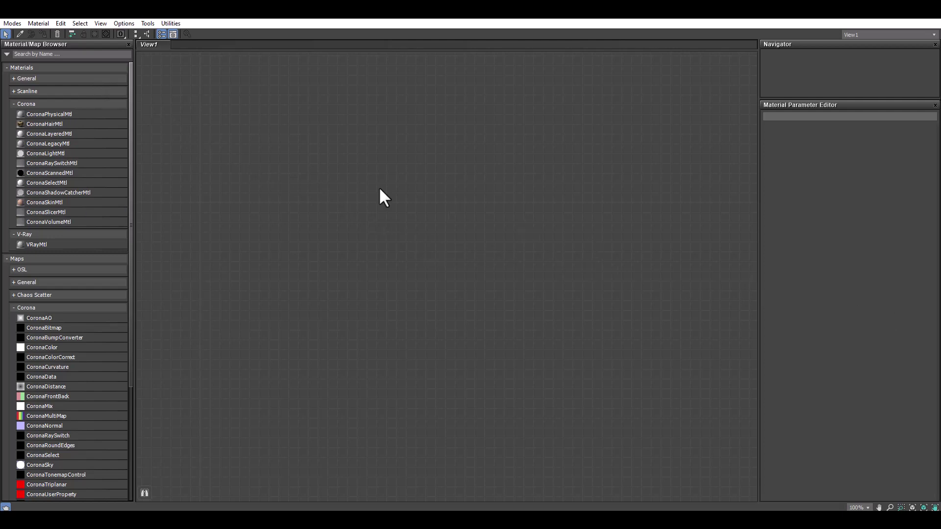
Step: Collapse the Corona, Maps and Materials groups, then re-expand Materials to show its categories
click(10, 102)
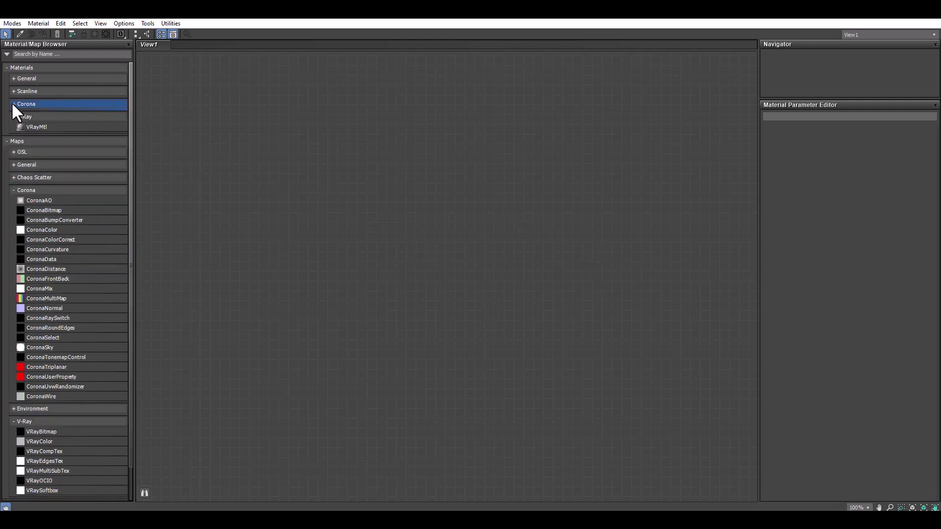
click(7, 141)
click(5, 67)
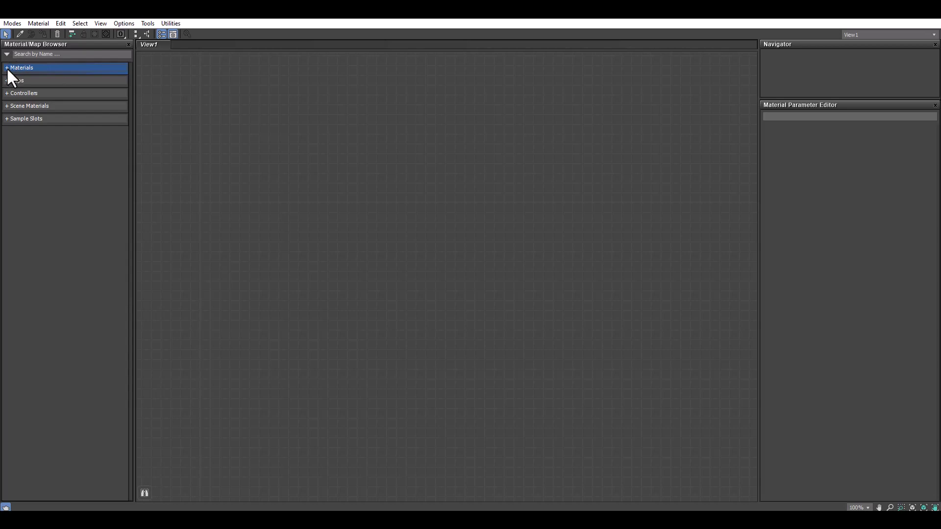
click(7, 68)
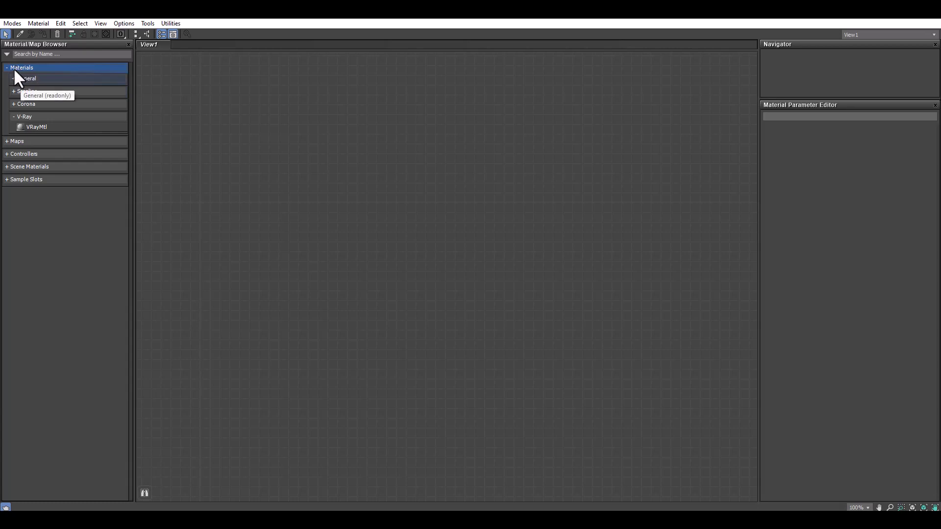
Step: Browse General and Scanline, collapse V-Ray, and expand Corona to list CoronaPhysicalMtl through CoronaVolumeMtl
click(10, 76)
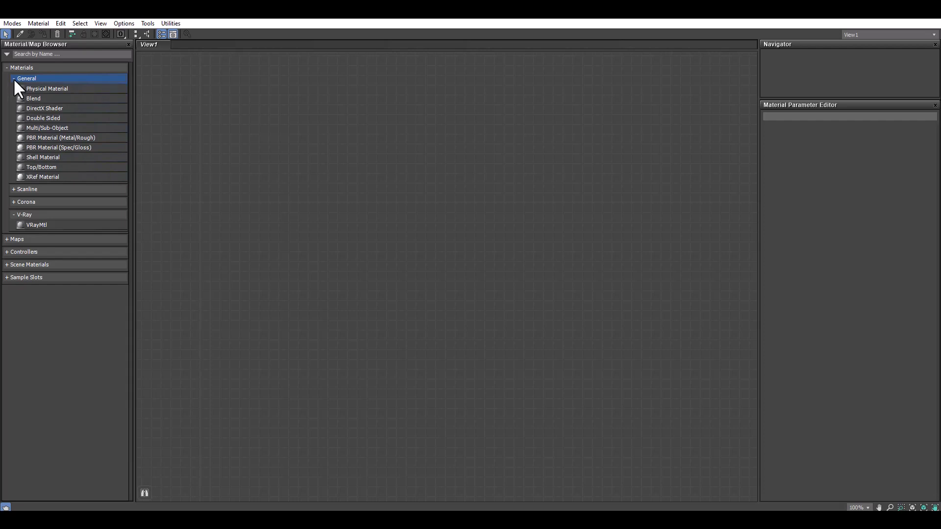
click(14, 78)
click(12, 90)
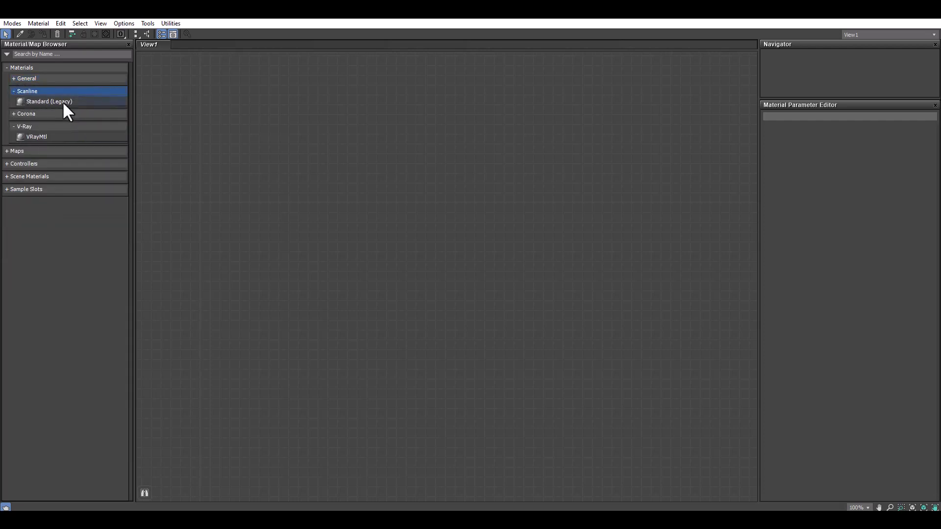
click(14, 91)
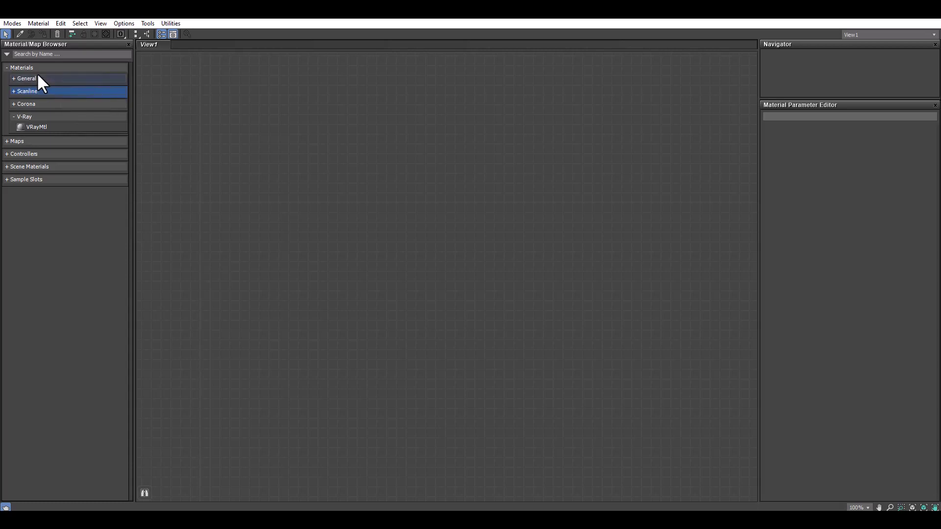
click(13, 116)
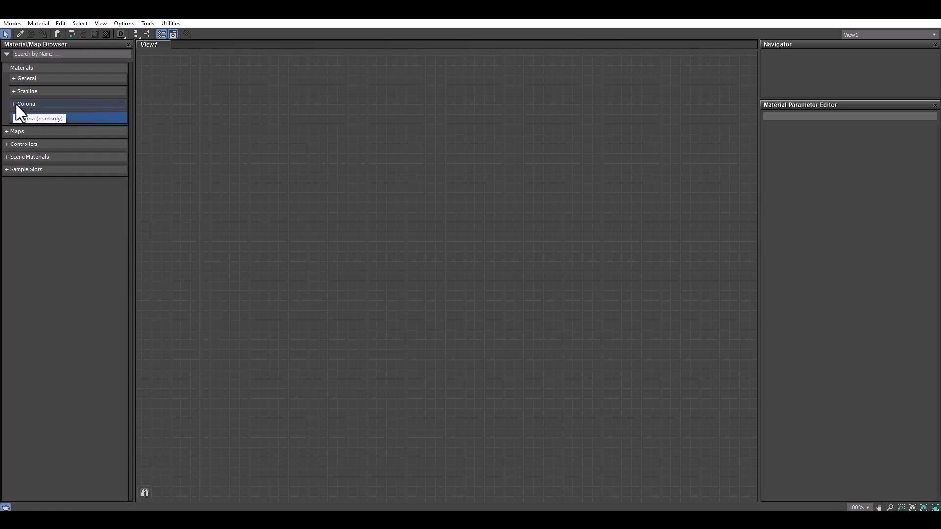
click(13, 104)
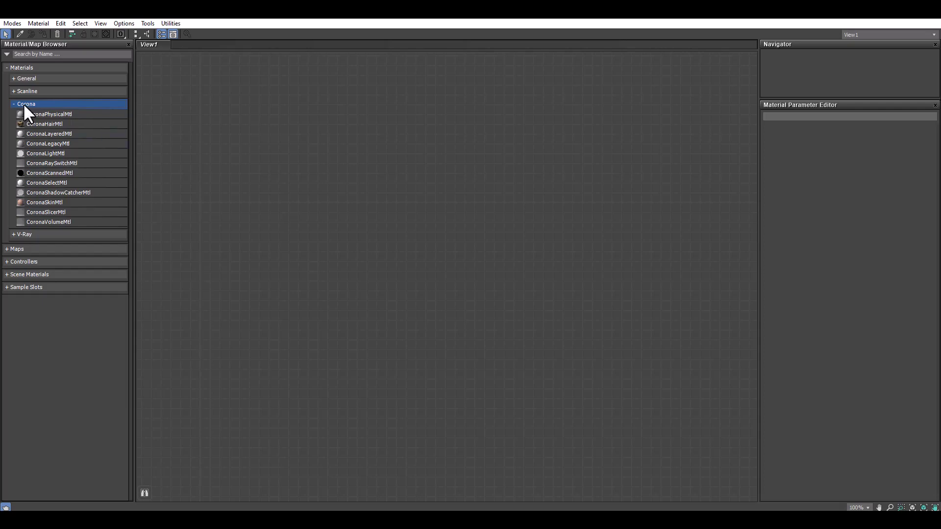
Step: Confirm Corona as the renderer in Render Setup, then reopen the Slate Material Editor
click(881, 11)
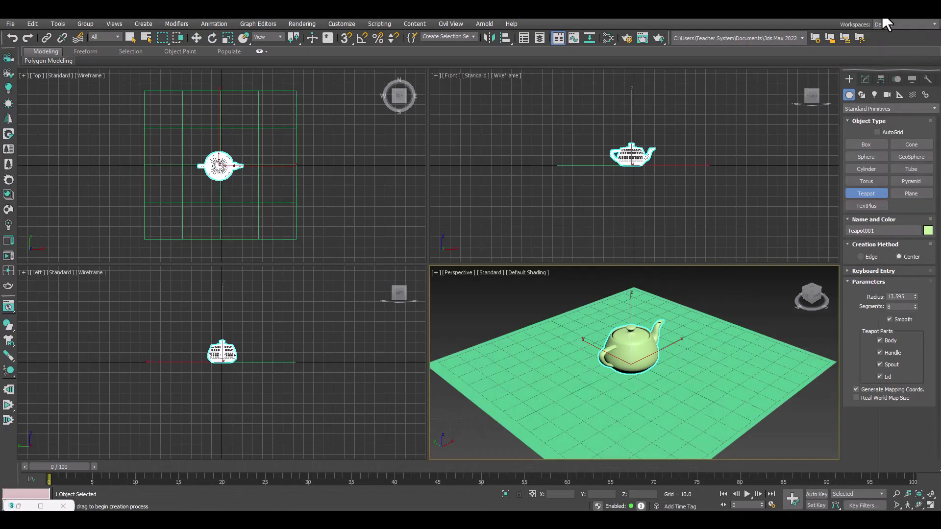
click(627, 39)
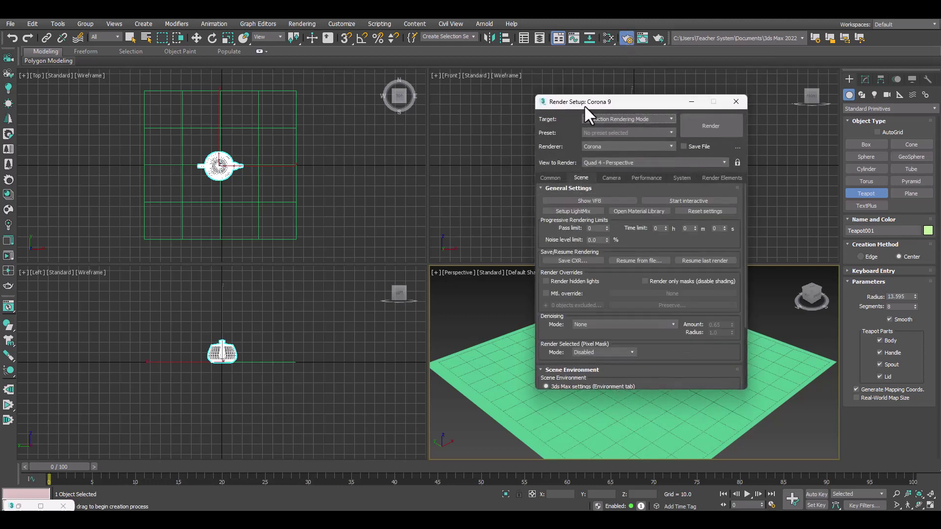
click(597, 146)
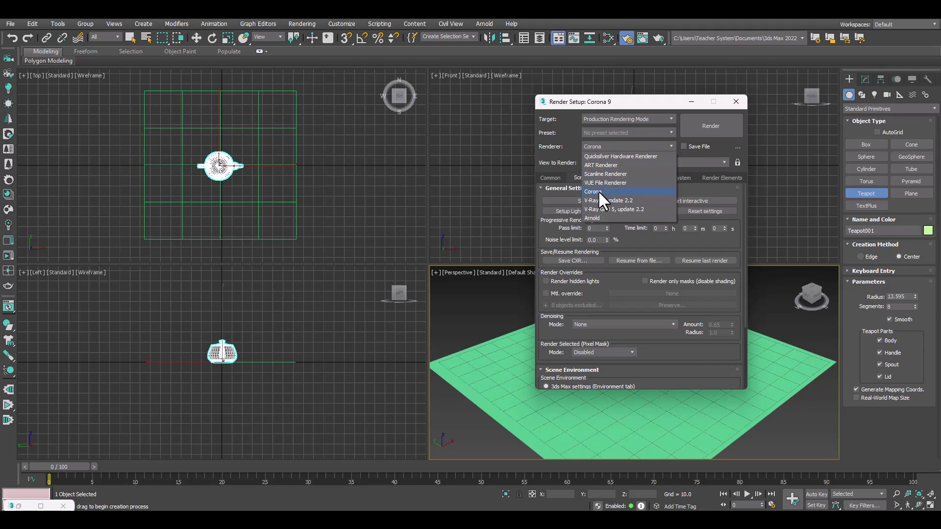
click(599, 192)
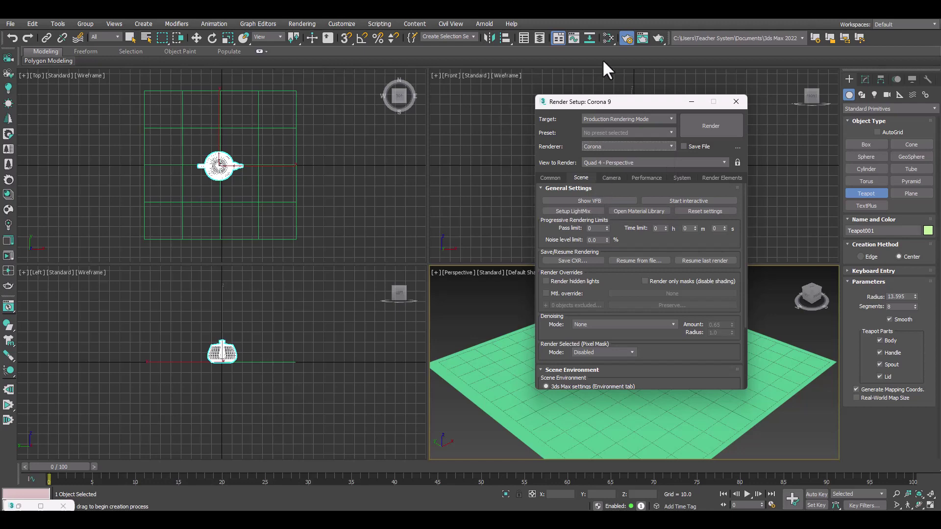
click(603, 38)
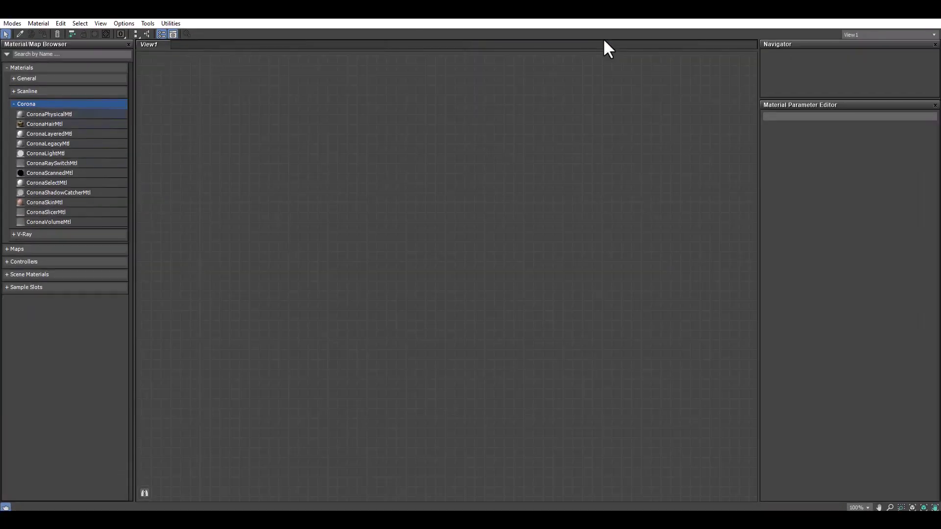
Step: Switch the renderer to V-Ray 5, update 2.2, and check the material editor
click(14, 235)
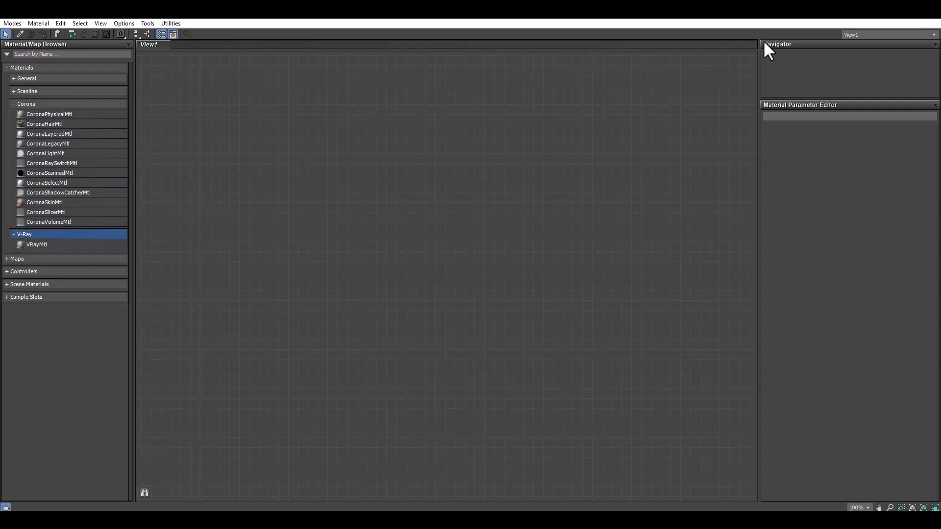
click(886, 23)
click(608, 146)
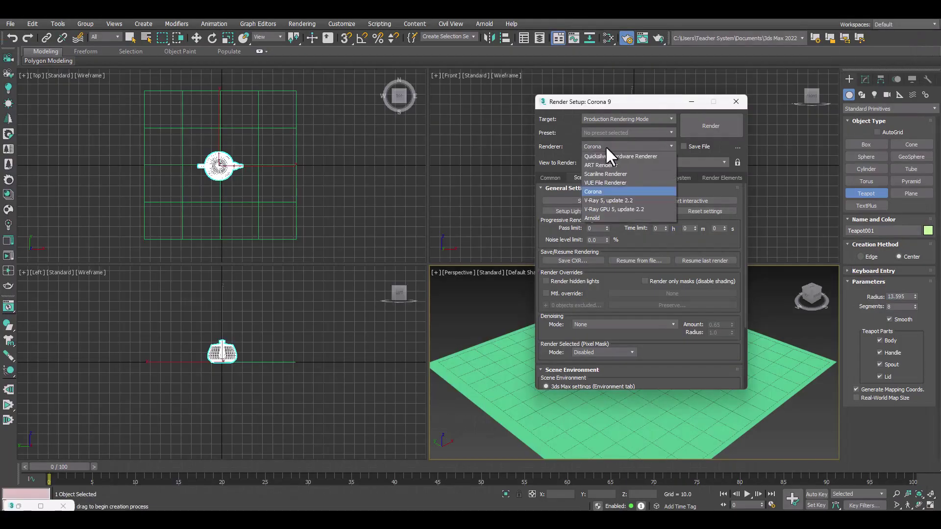
click(604, 202)
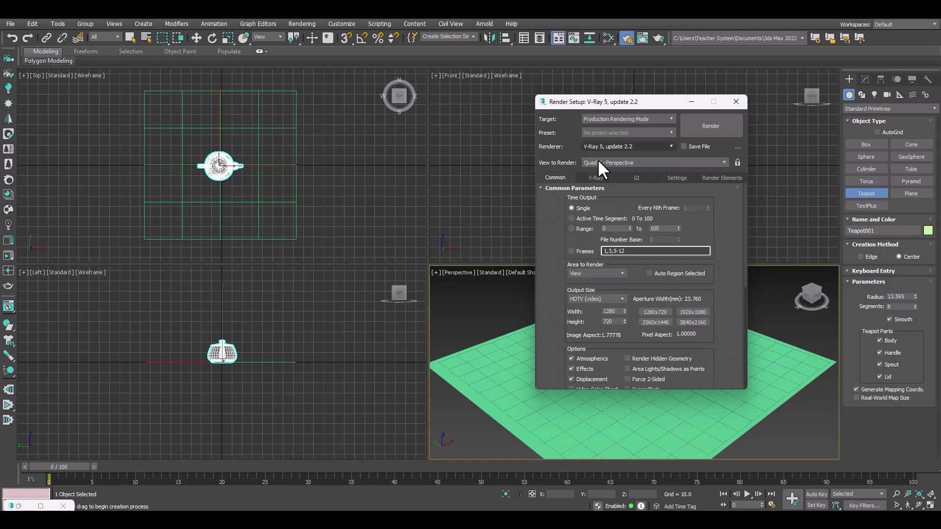
click(604, 37)
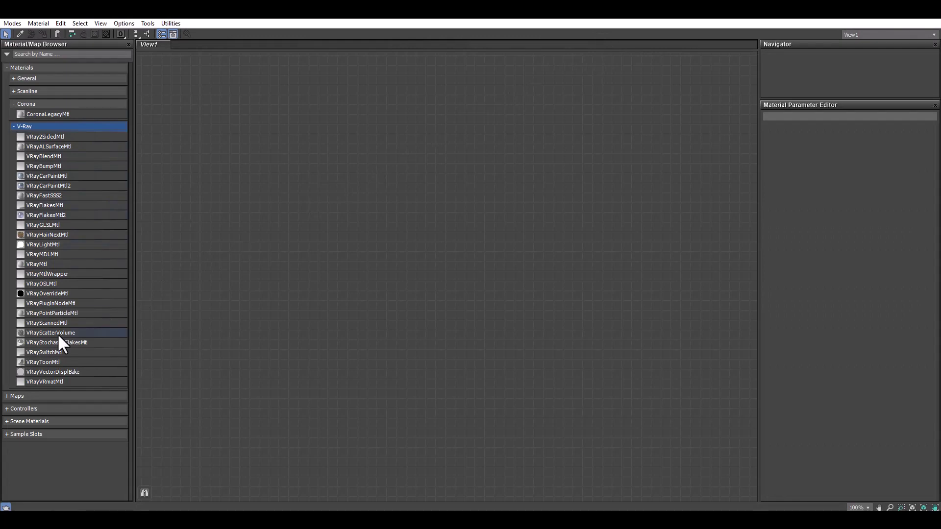
Step: Switch the renderer back to Corona and reopen the Slate editor as a floating window
click(881, 16)
click(660, 146)
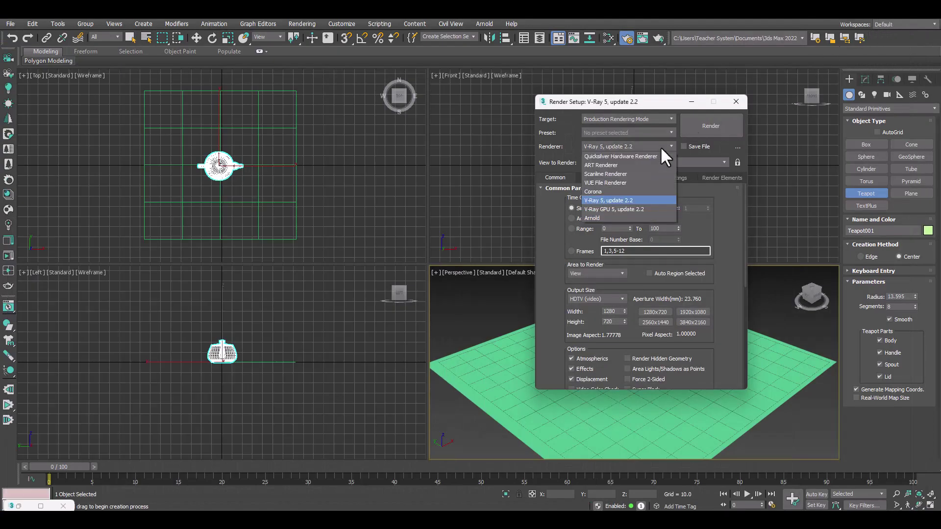
click(620, 190)
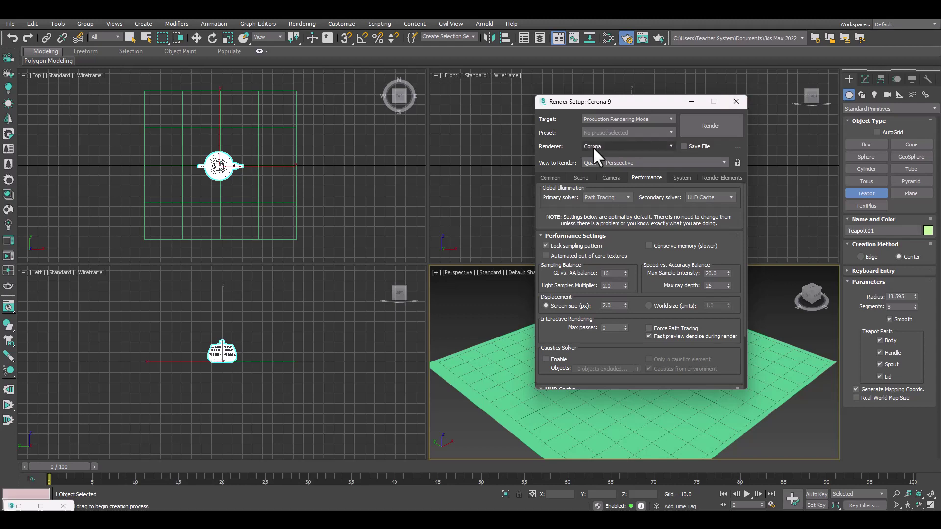
click(736, 101)
click(608, 42)
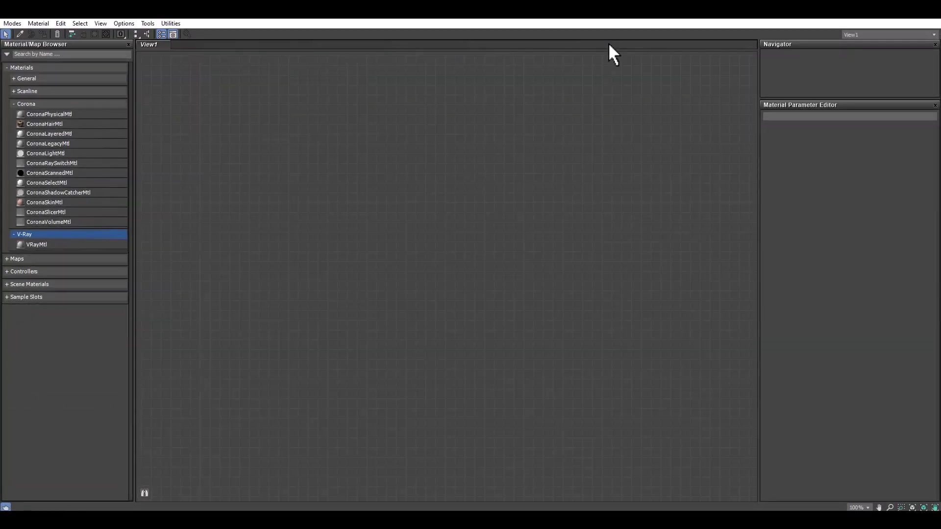
click(904, 19)
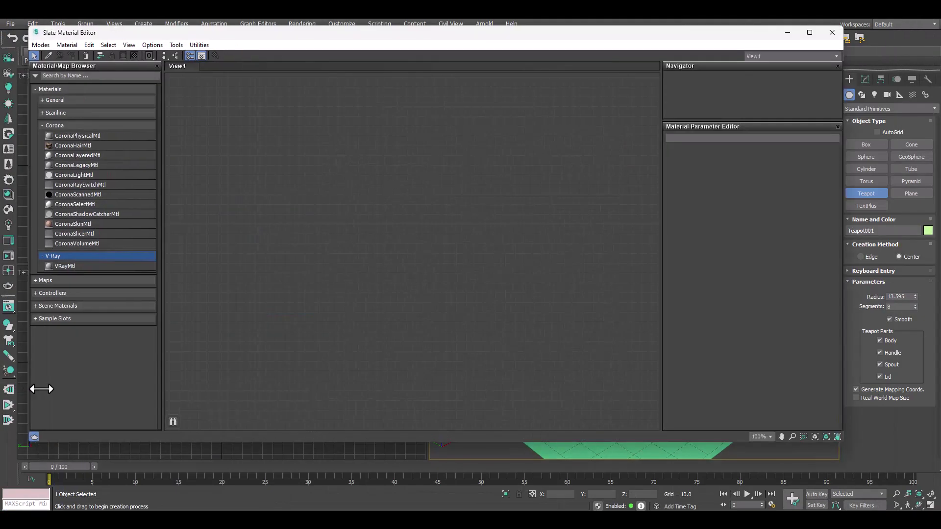
Step: Enlarge the Slate editor to full screen while browsing Corona material types
drag(30, 384, 55, 389)
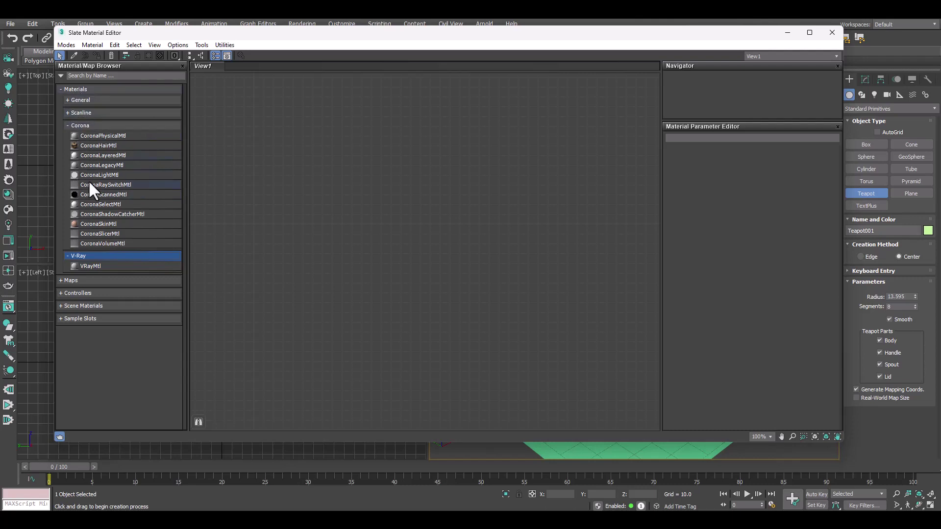
click(107, 223)
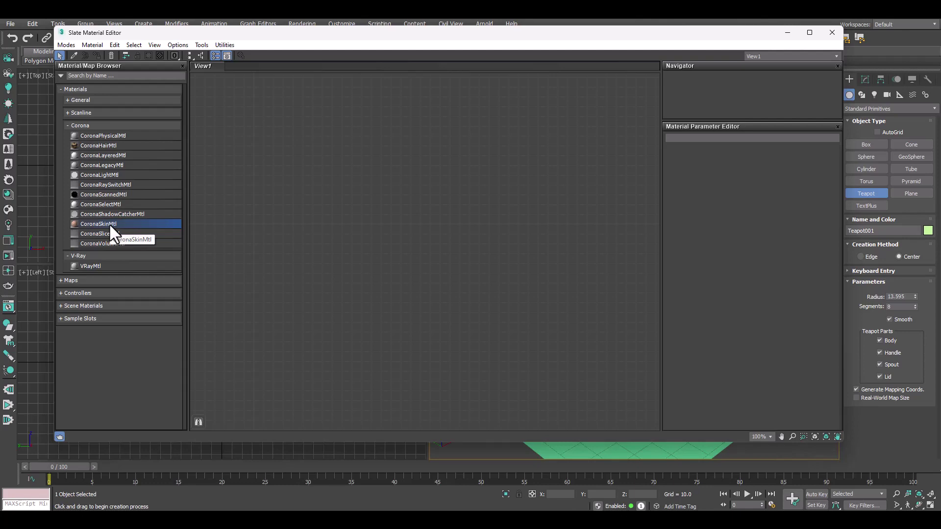
click(809, 33)
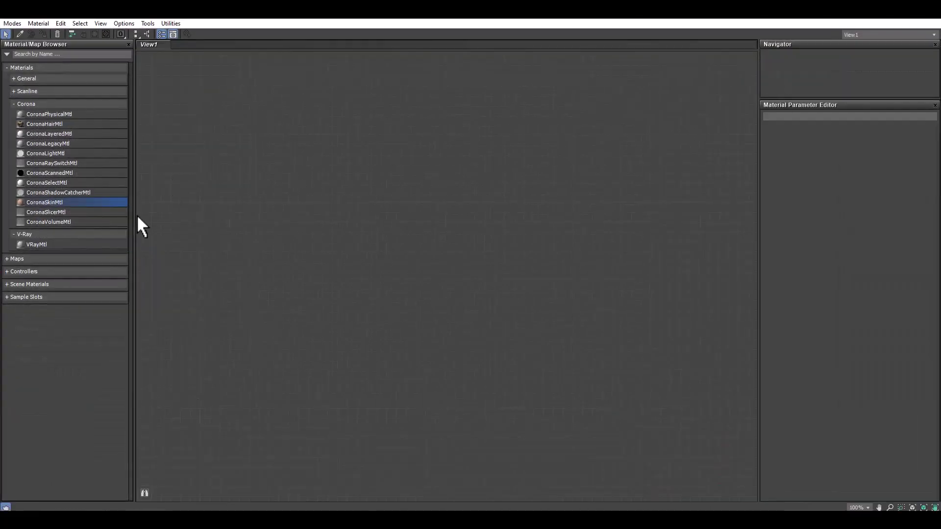
click(59, 157)
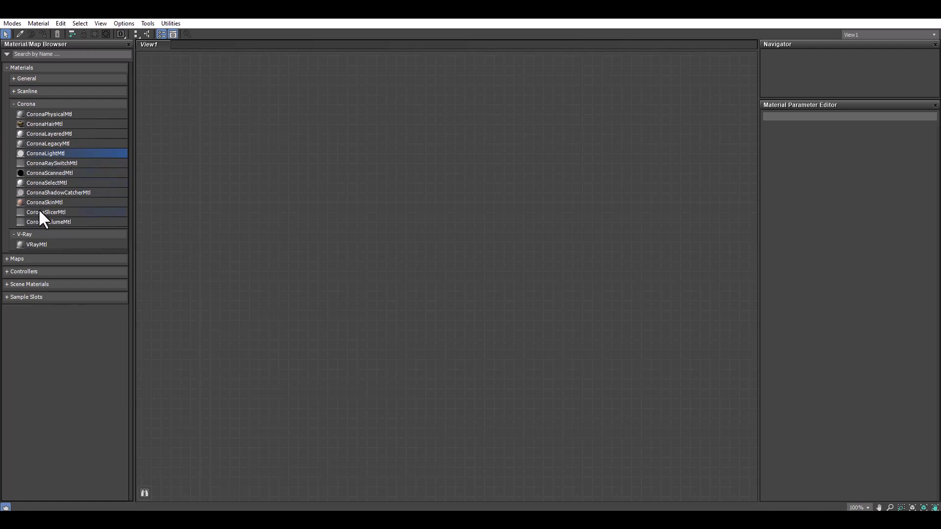
Step: Drag CoronaPhysicalMtl into the canvas as Material #25 and open its parameters
click(50, 117)
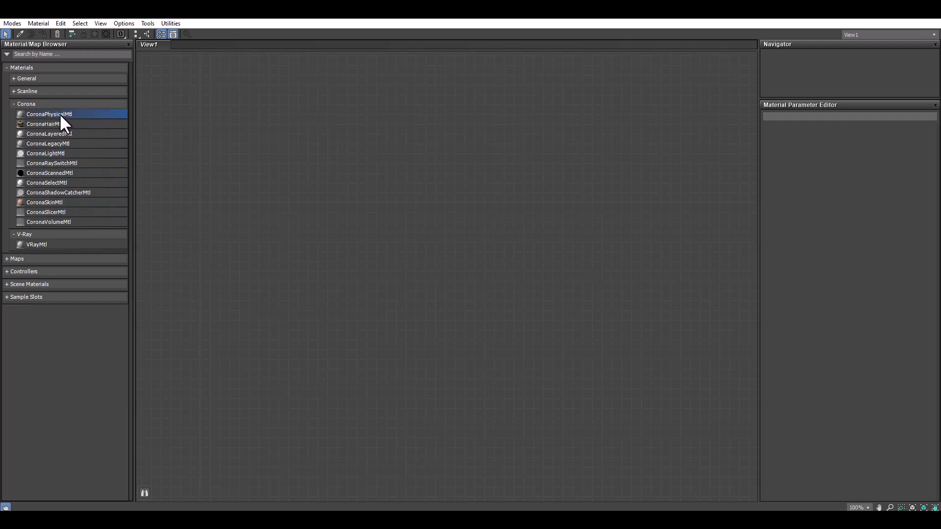
drag(60, 113, 319, 148)
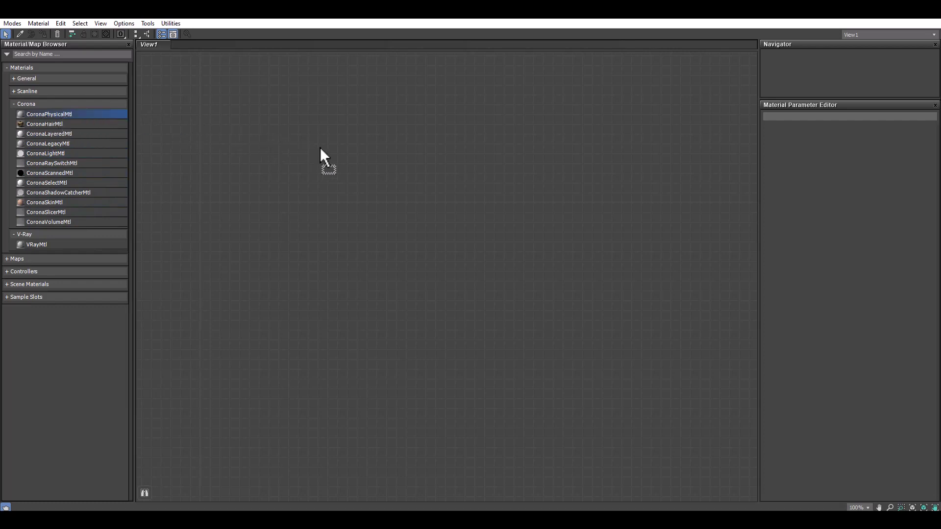
drag(395, 182, 395, 182)
double_click(395, 182)
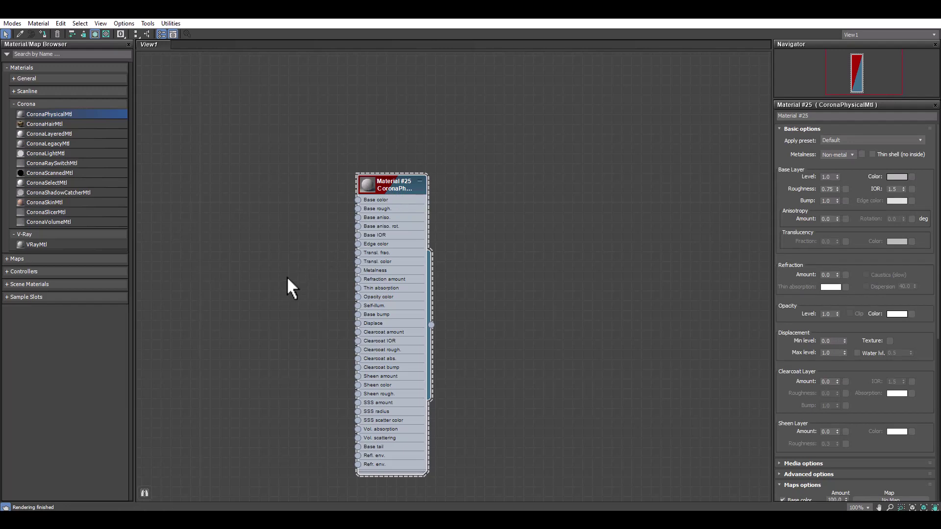
middle_drag(287, 278, 357, 256)
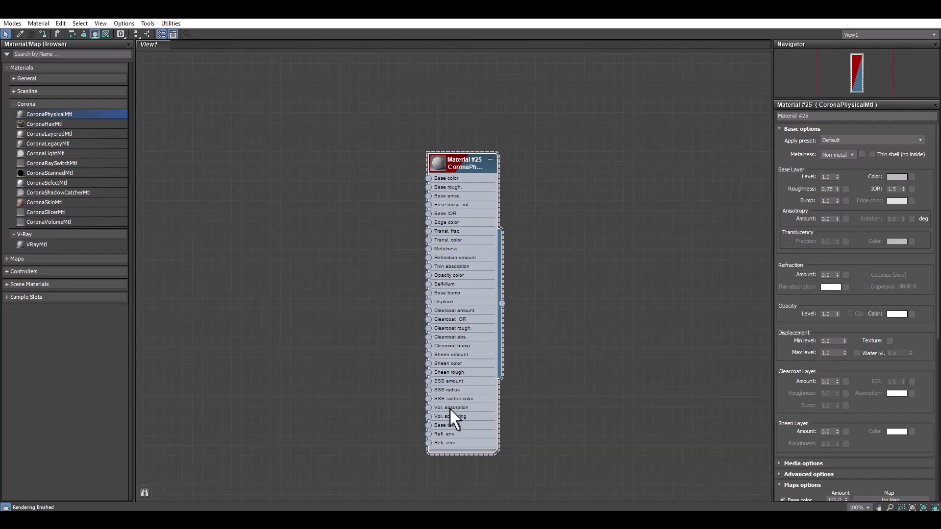
drag(453, 164, 454, 163)
Step: Zoom and pan around Material #25, reselect it, and collapse the Corona materials list
scroll(513, 262, down, 2)
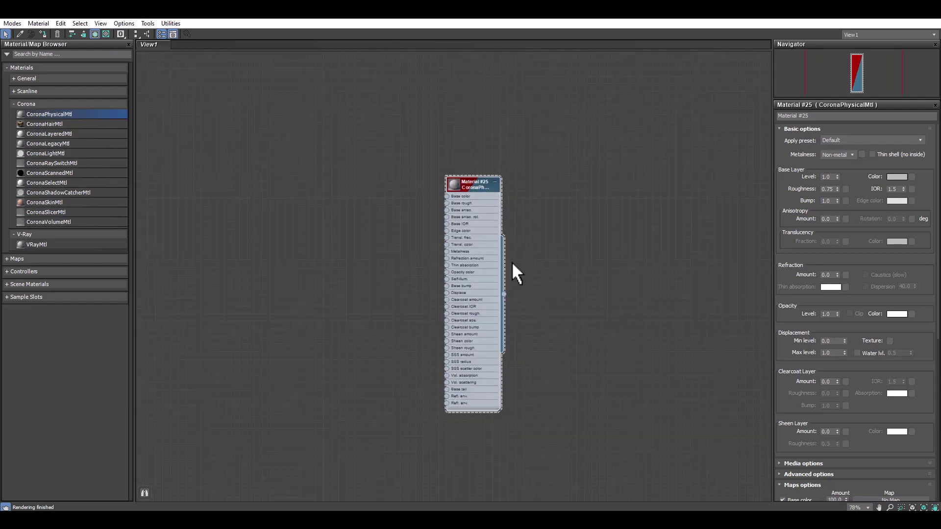
scroll(512, 262, down, 2)
scroll(511, 261, up, 1)
scroll(512, 262, up, 2)
scroll(512, 261, down, 1)
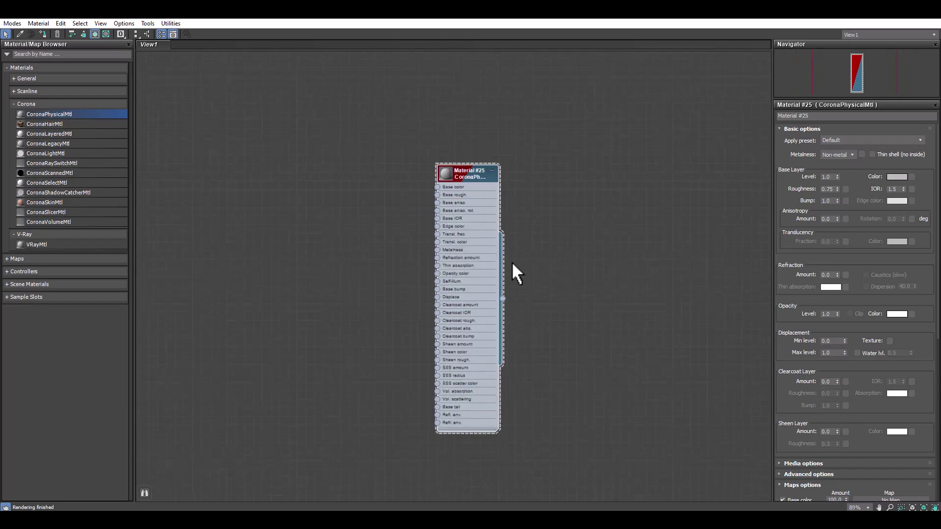
scroll(512, 262, down, 2)
scroll(512, 262, up, 4)
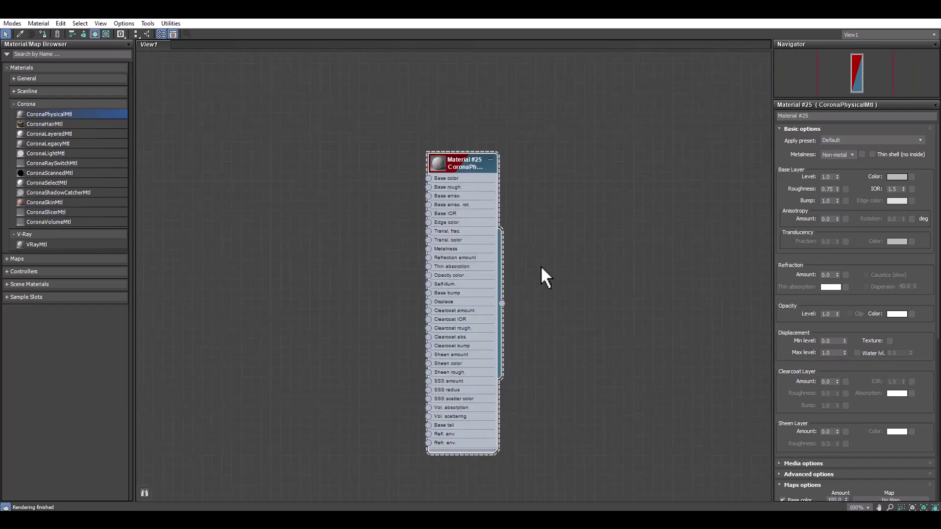
mouse_move(540, 265)
middle_down()
mouse_move(532, 252)
mouse_move(489, 243)
middle_up()
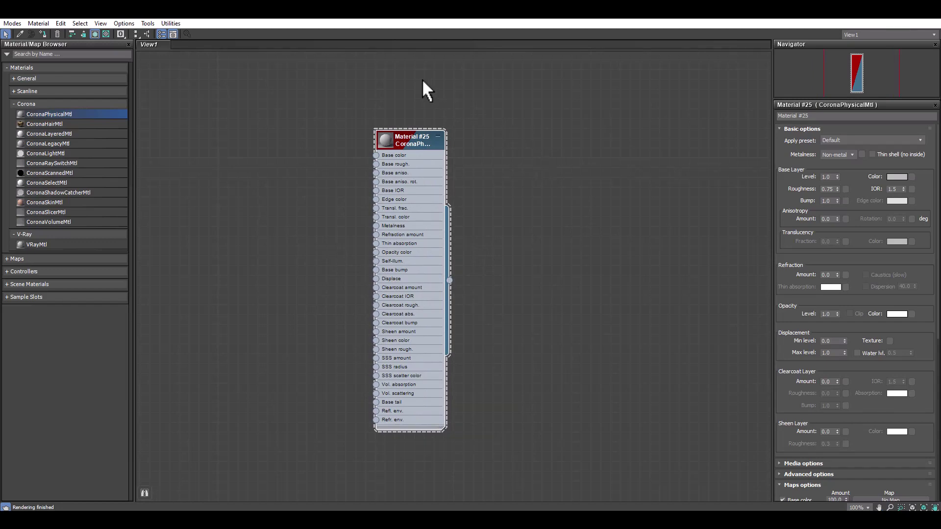
click(578, 161)
click(407, 137)
click(13, 104)
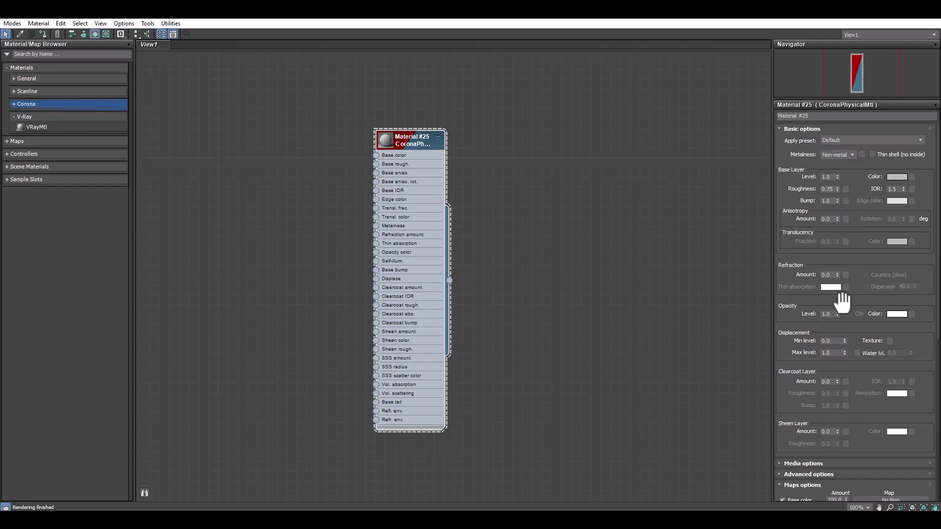
Step: Collapse the material groups, expand Maps > Corona, and pick CoronaBitmap
click(11, 115)
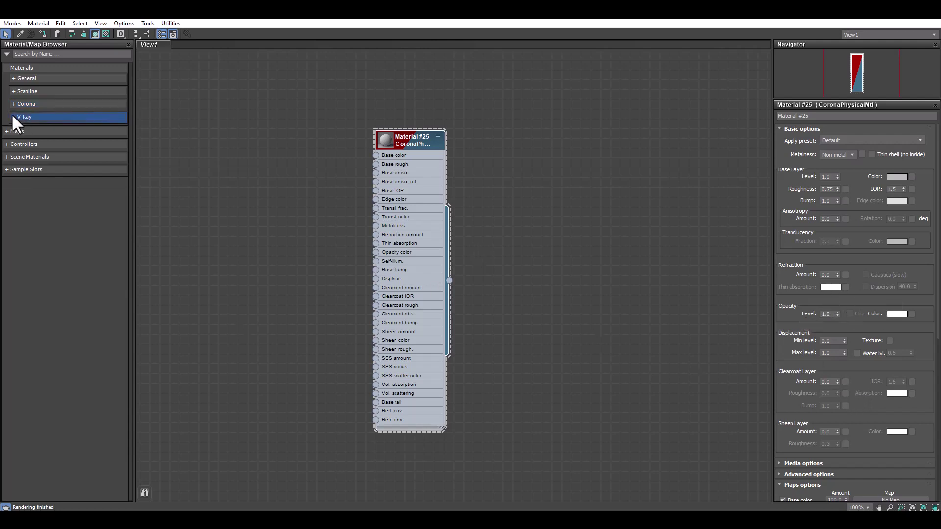
click(5, 68)
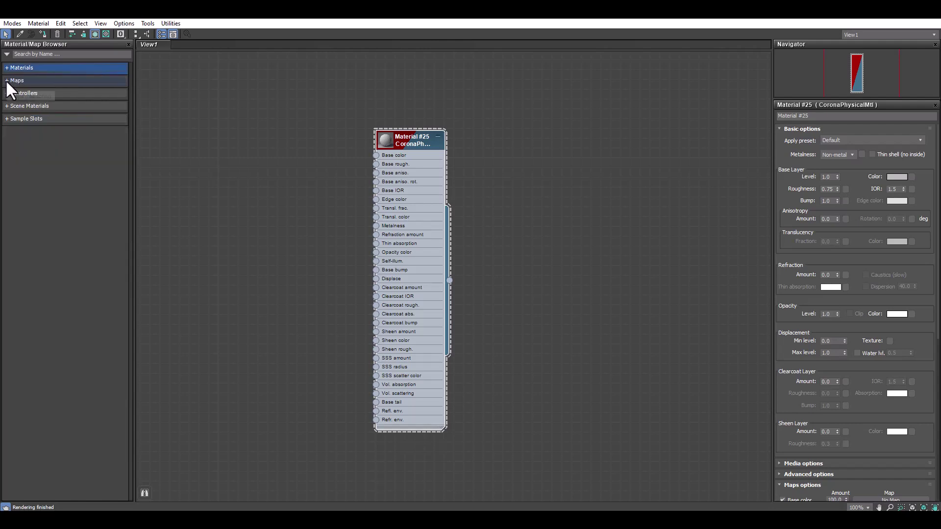
click(6, 80)
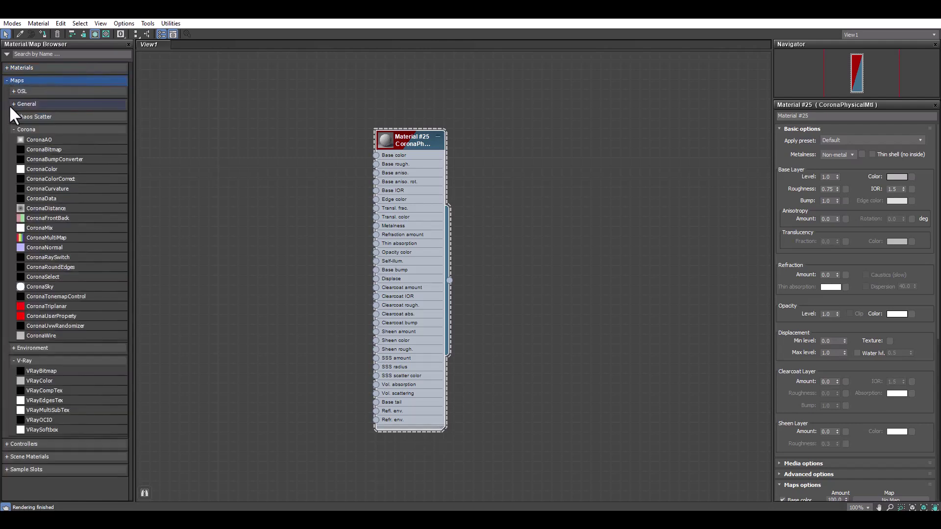
click(12, 129)
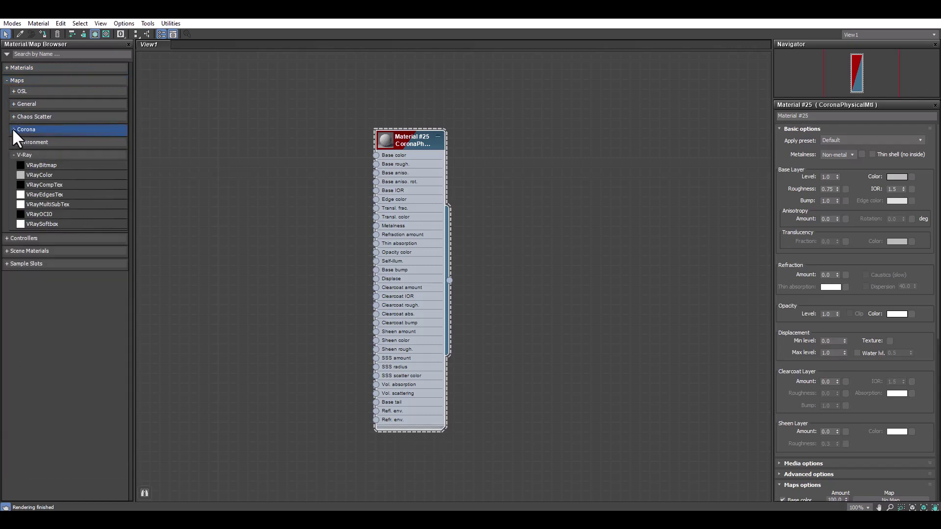
click(13, 155)
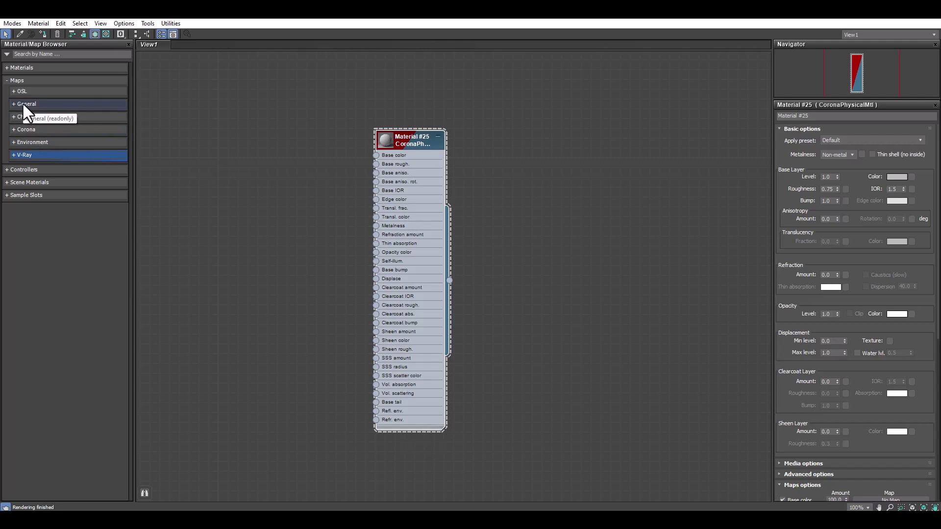
click(19, 129)
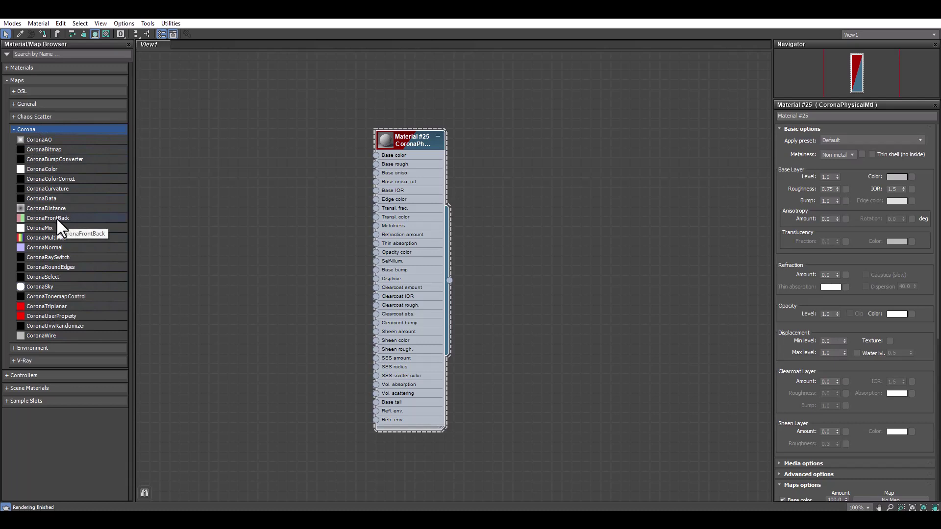
click(46, 150)
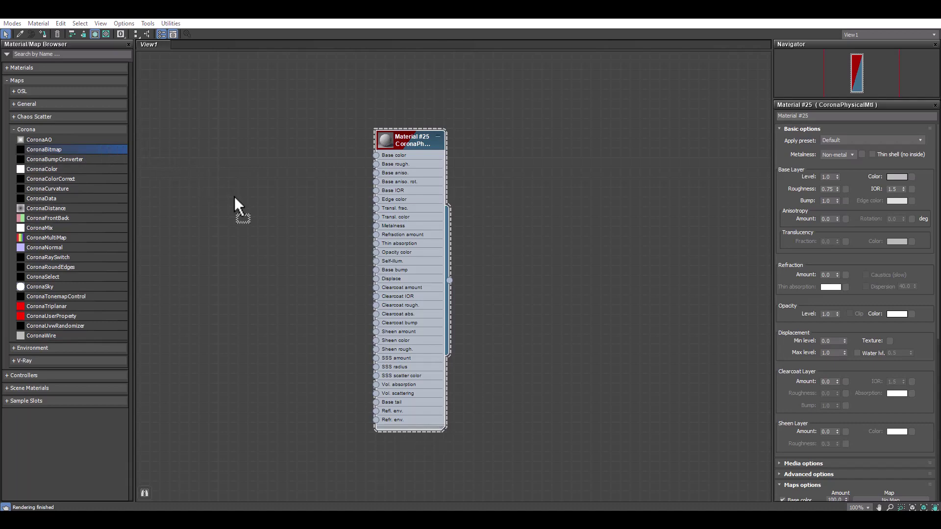
Step: Add CoronaBitmap Map #1 loaded with flat-design-persian-carpet-pattern_52683-113217.jpg from the Desktop
drag(234, 196, 235, 196)
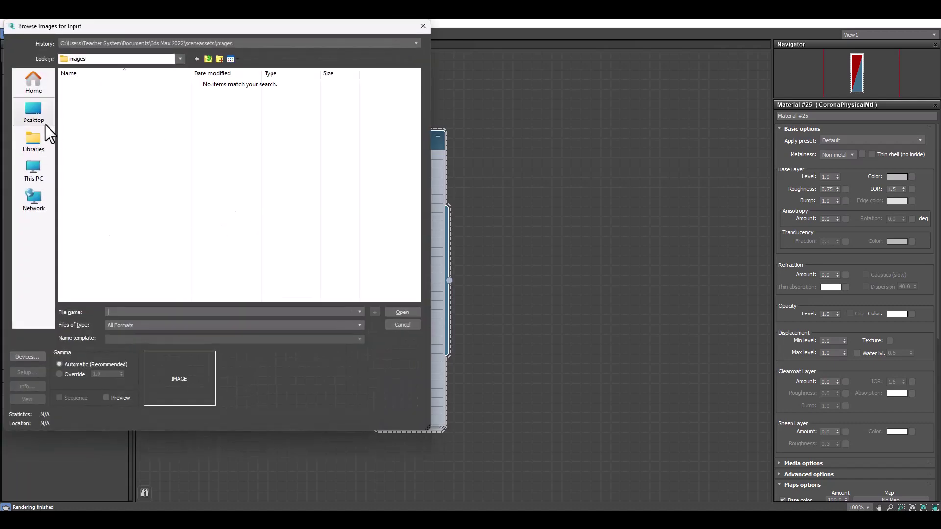
click(34, 115)
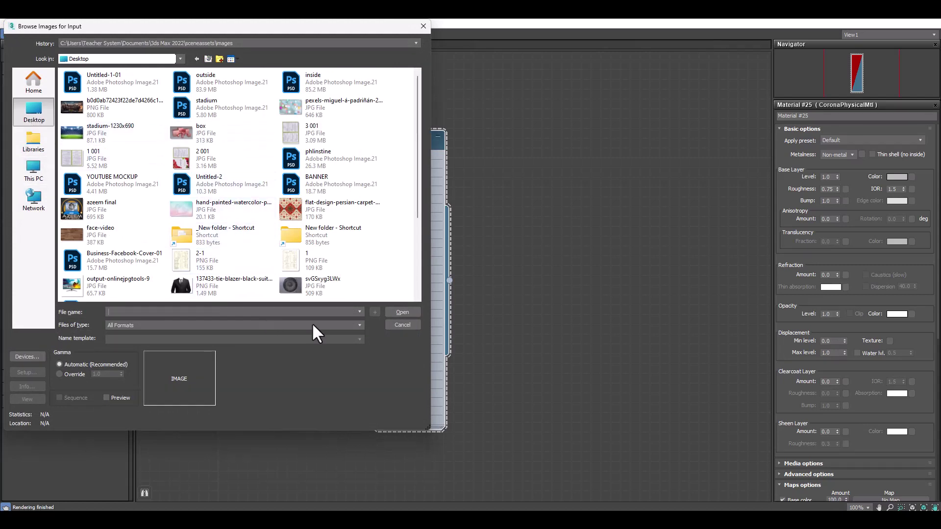
click(291, 211)
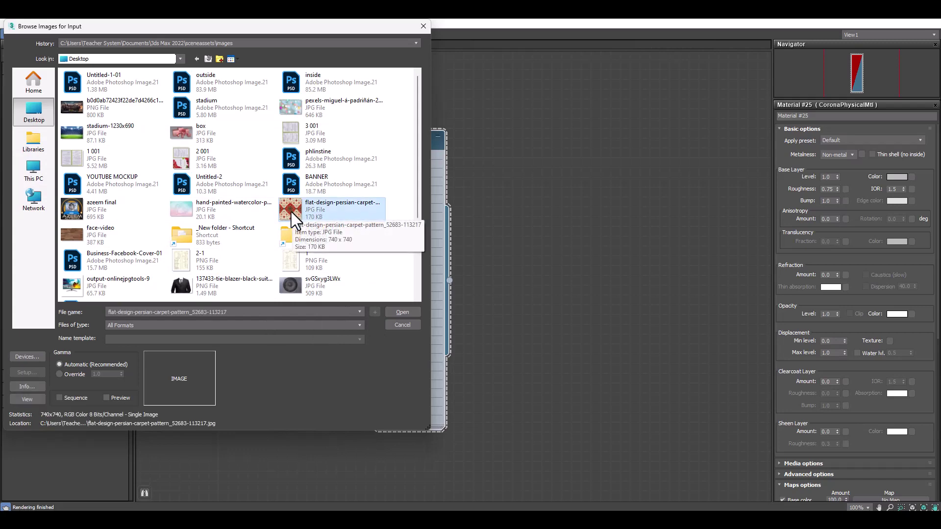
click(403, 313)
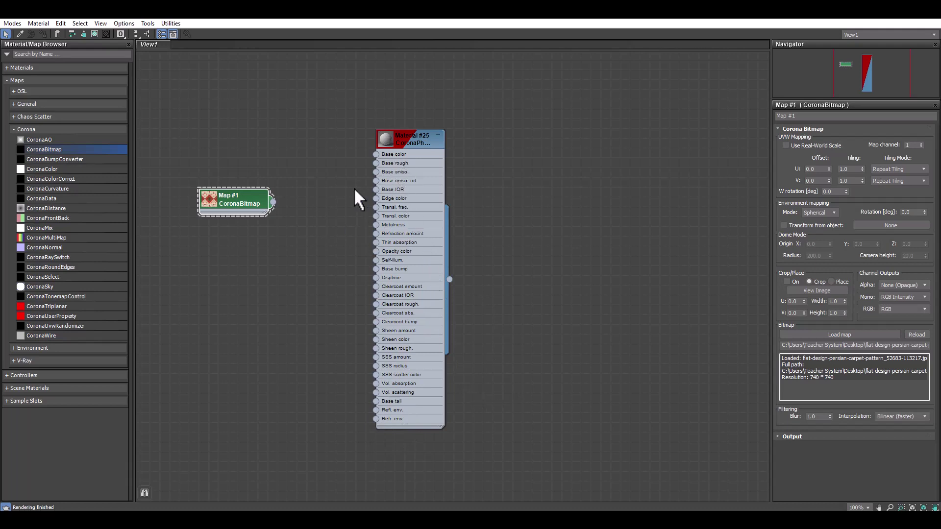
Step: Wire the Map #1 bitmap into both Base color and Metalness of Material #25
scroll(297, 218, up, 1)
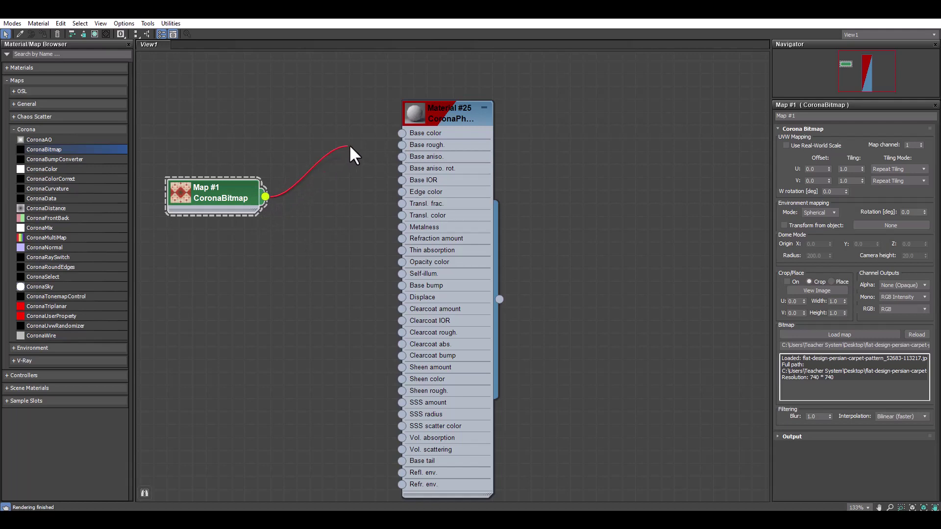
drag(298, 181, 399, 136)
mouse_move(227, 204)
mouse_down()
mouse_move(240, 165)
mouse_move(402, 228)
mouse_up()
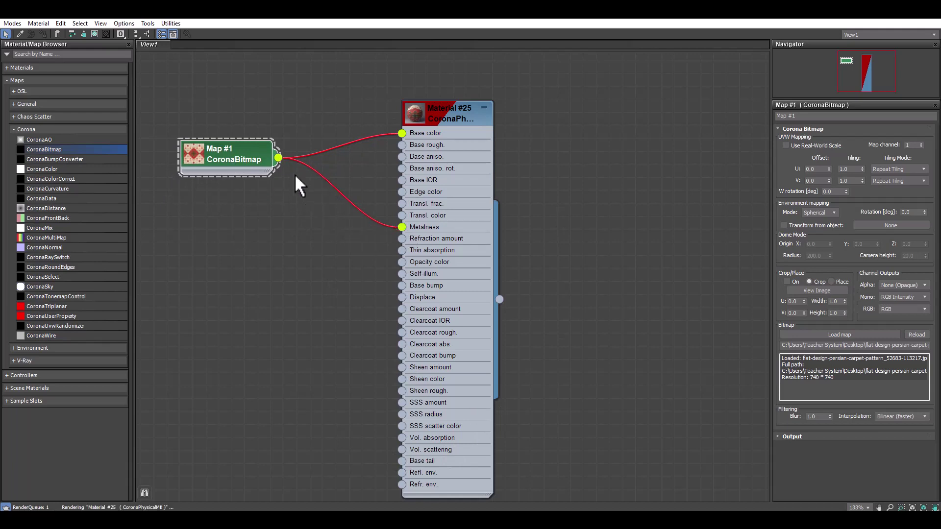
mouse_move(278, 158)
mouse_down()
mouse_move(401, 251)
mouse_move(294, 163)
mouse_up()
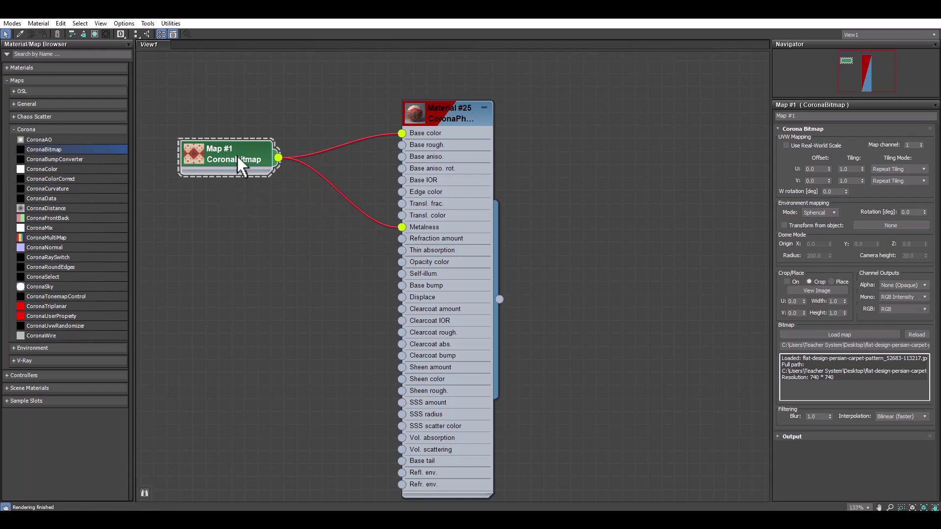
click(454, 114)
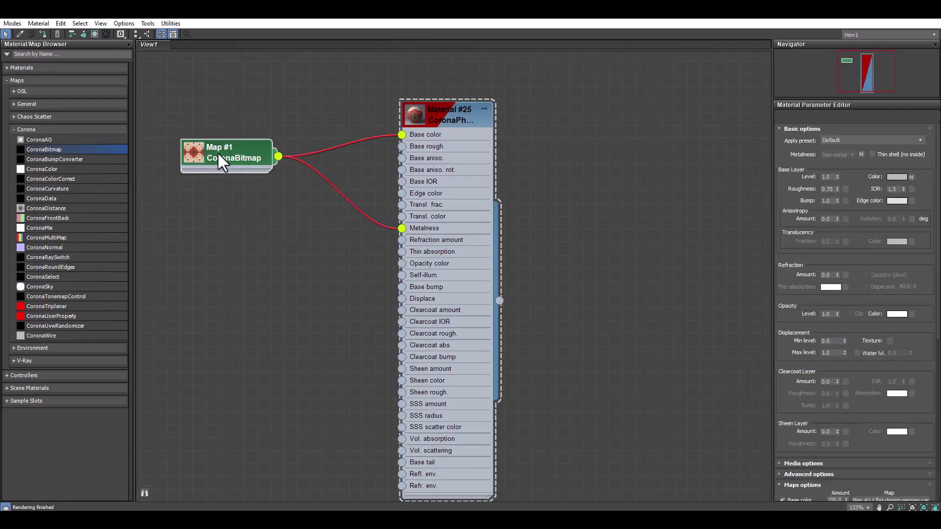
click(219, 159)
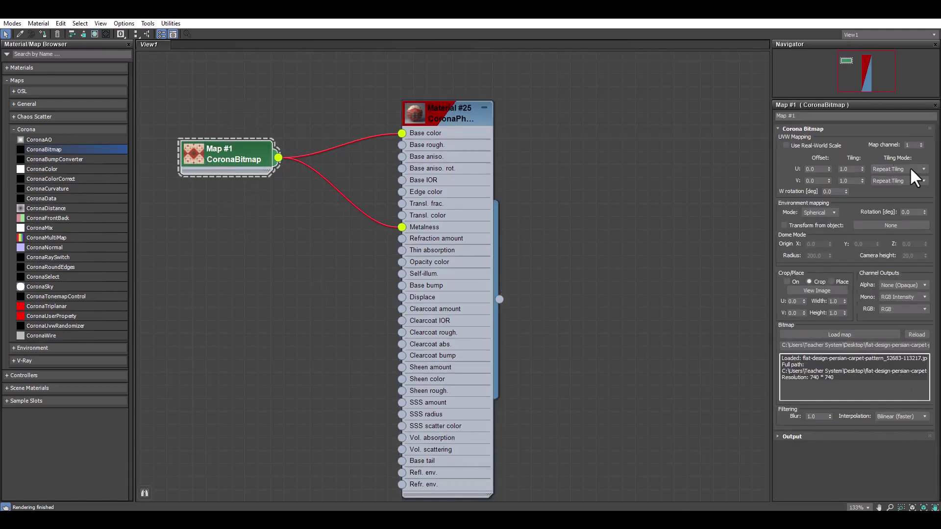
Step: Load face-video.jpg into Map #1 and unhook it from Metalness, keeping only Base color
click(842, 334)
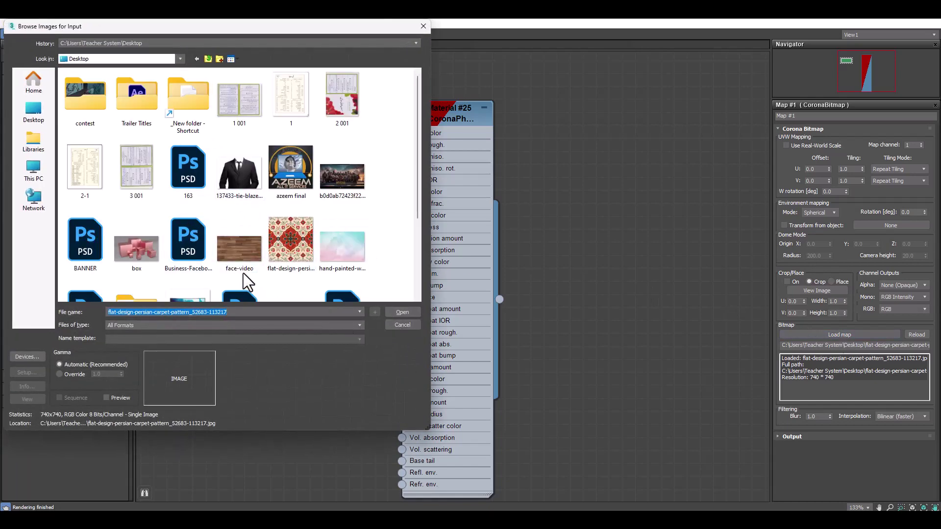
click(234, 253)
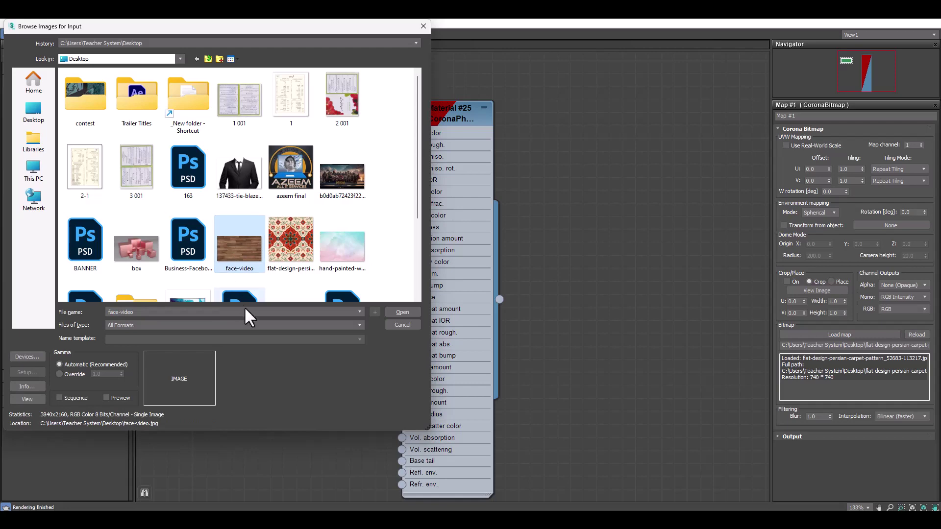
click(397, 313)
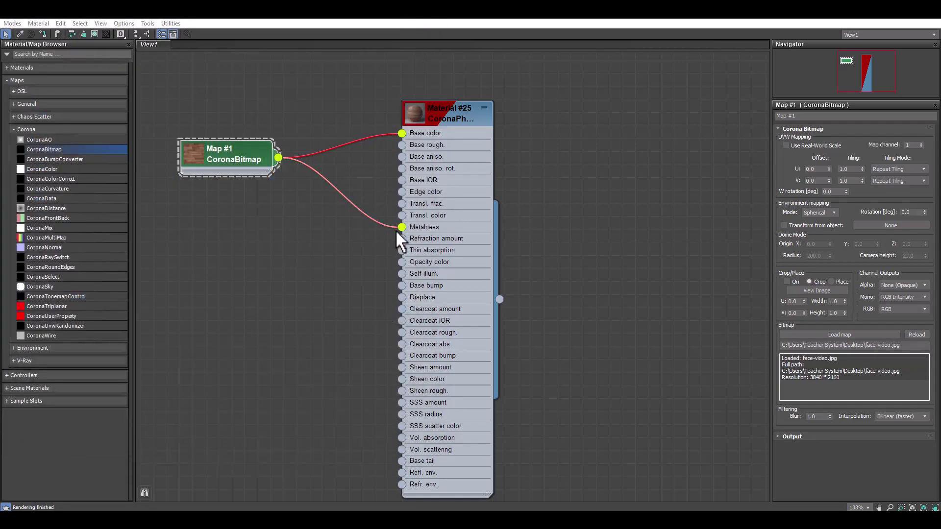
drag(396, 231, 340, 192)
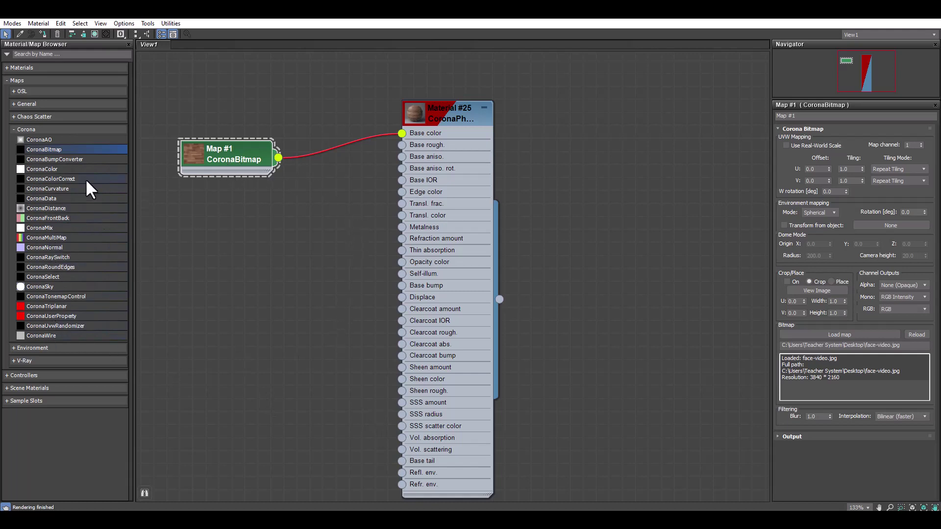
double_click(451, 115)
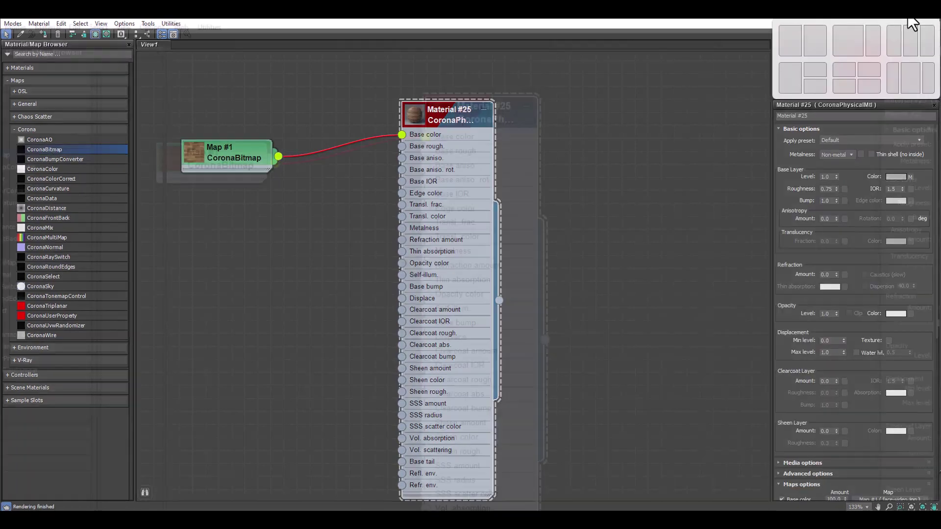
Step: Move the Slate editor off the viewports and select the ground plane Plane001
click(913, 23)
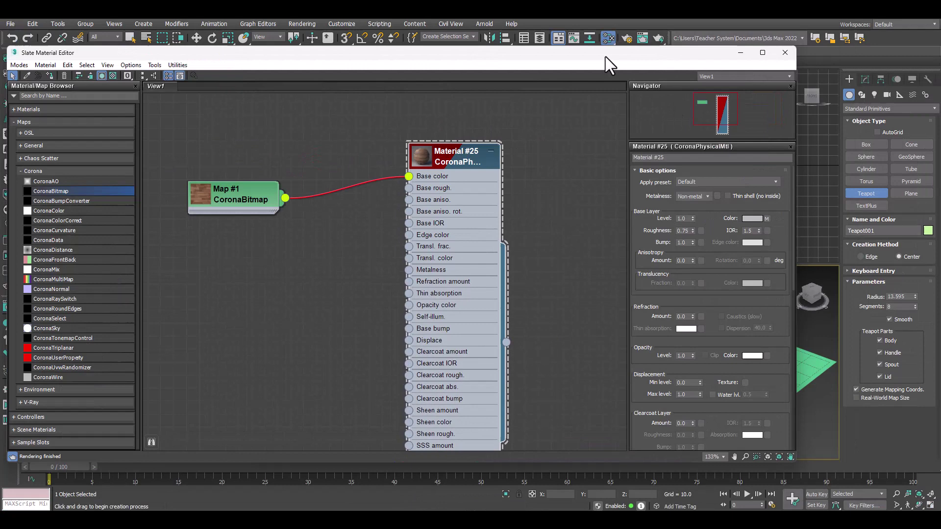
drag(663, 41, 388, 183)
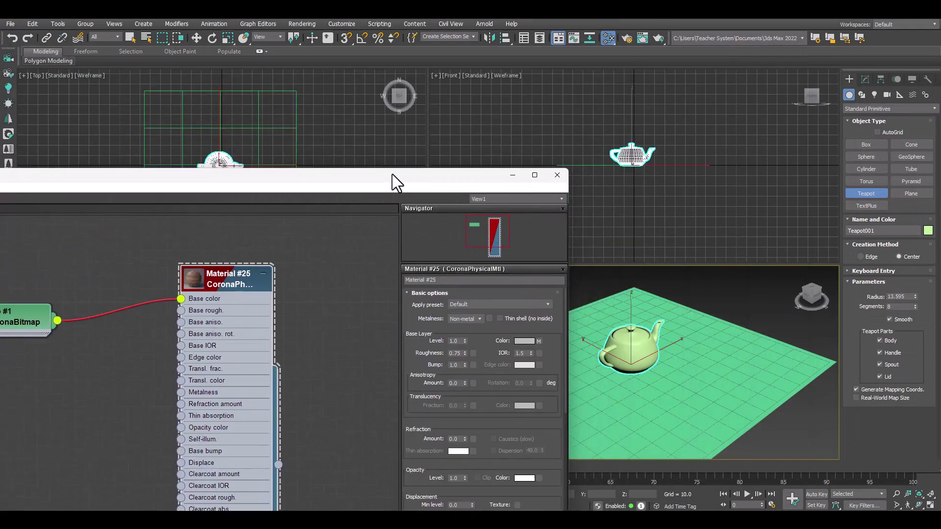
click(196, 37)
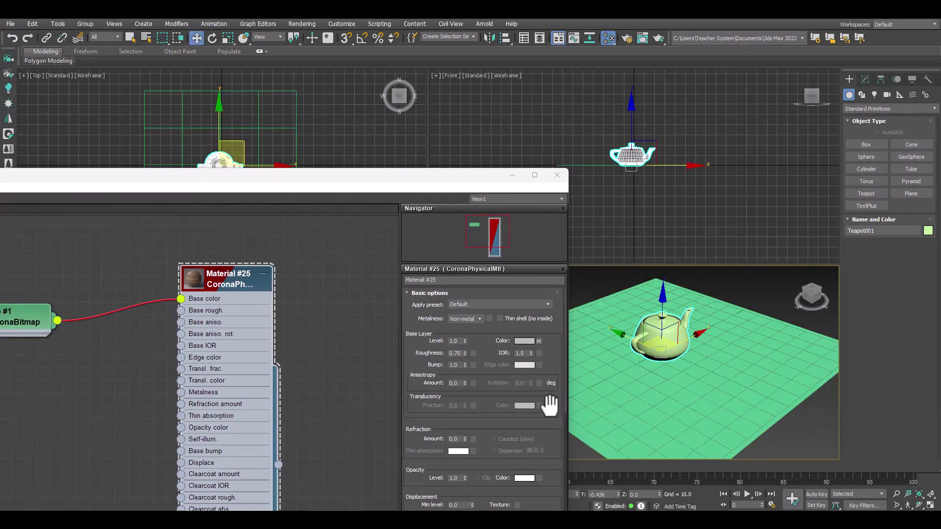
click(639, 398)
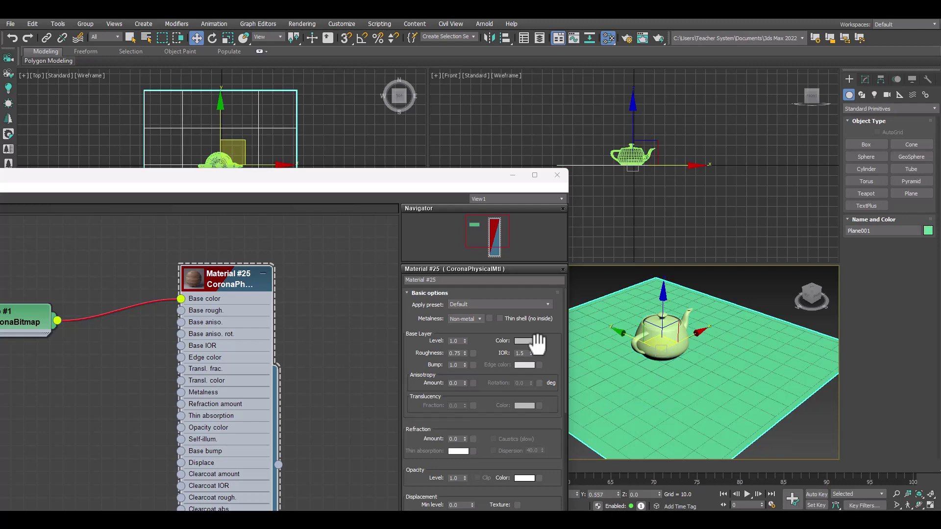
drag(286, 178, 527, 79)
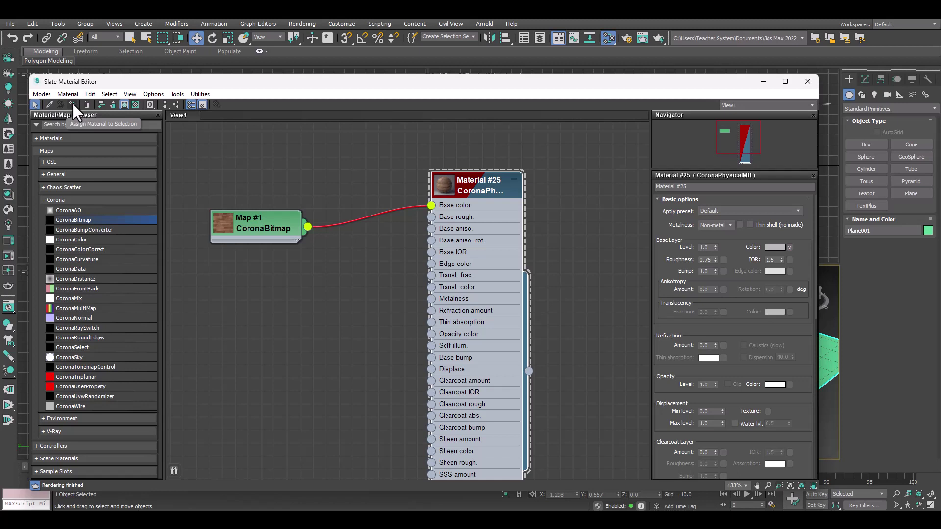
Step: Assign Material #25 to the selected floor plane
click(72, 102)
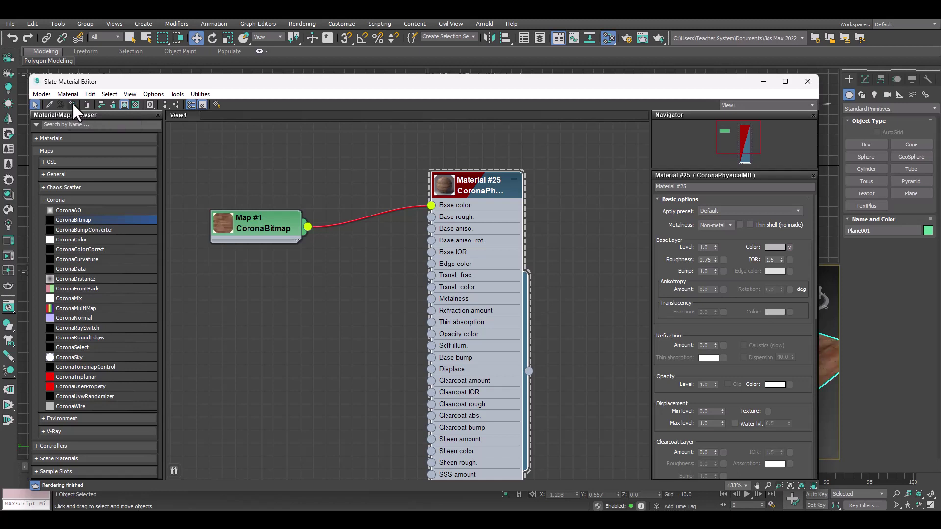
drag(702, 88, 416, 111)
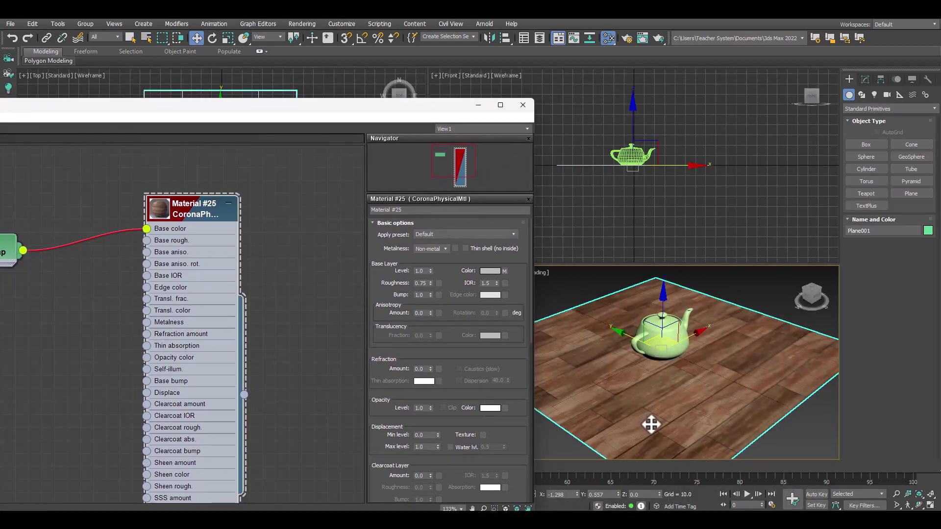
scroll(622, 406, up, 2)
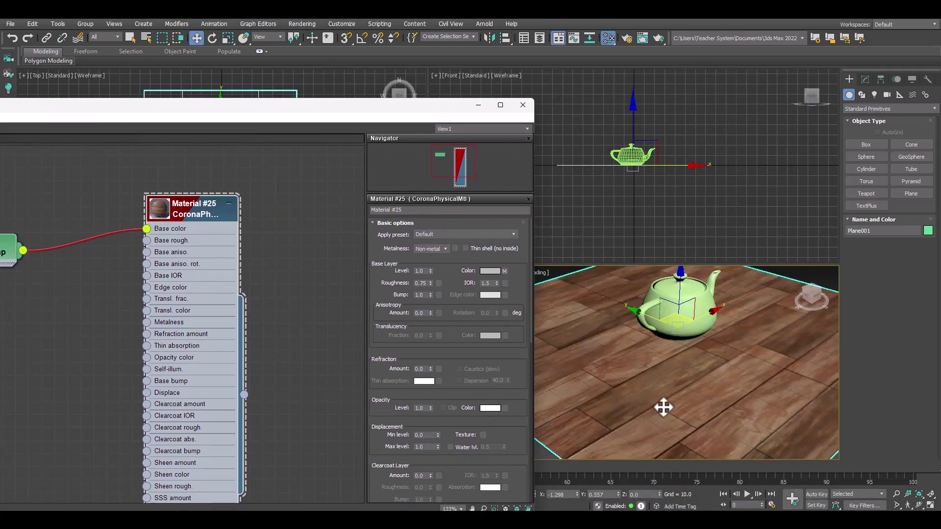
middle_drag(127, 341, 202, 325)
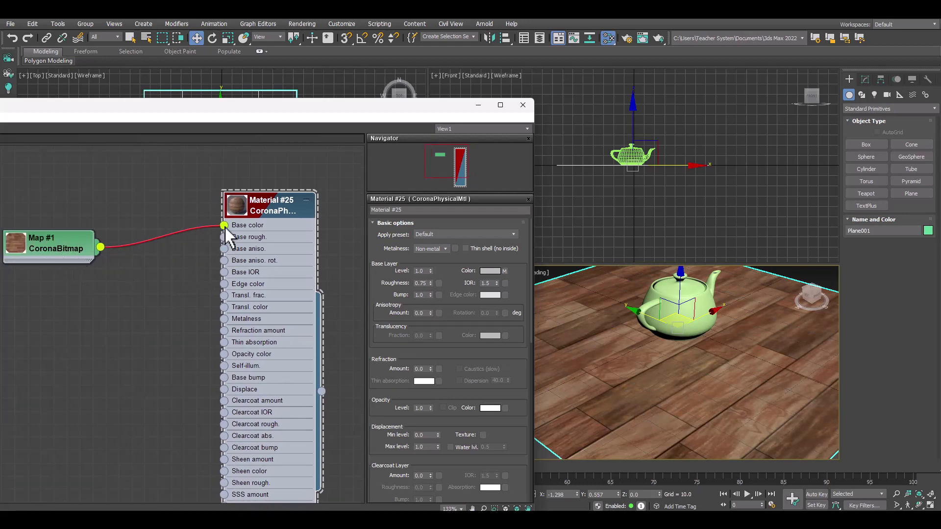
Step: Reconnect Map #1 to Base color, then minimize the editor to view the wood floor
drag(225, 227, 196, 262)
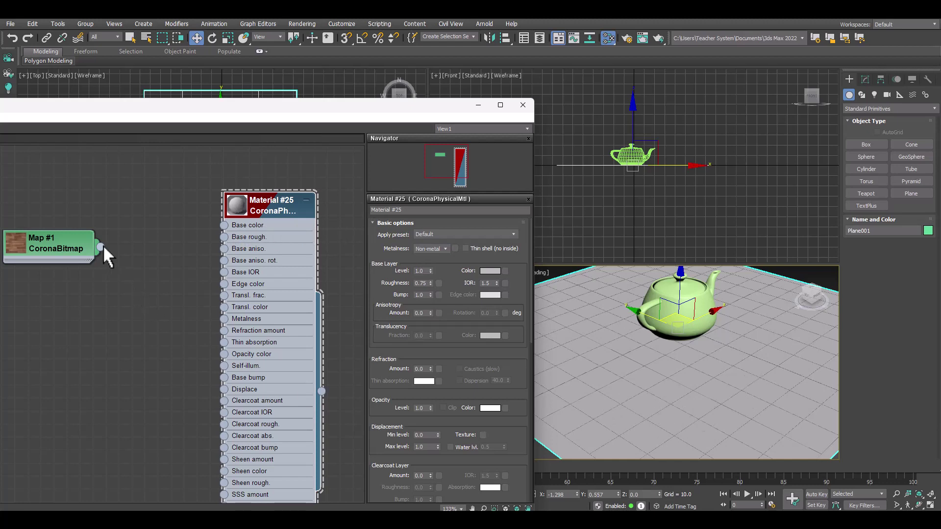
drag(100, 247, 224, 225)
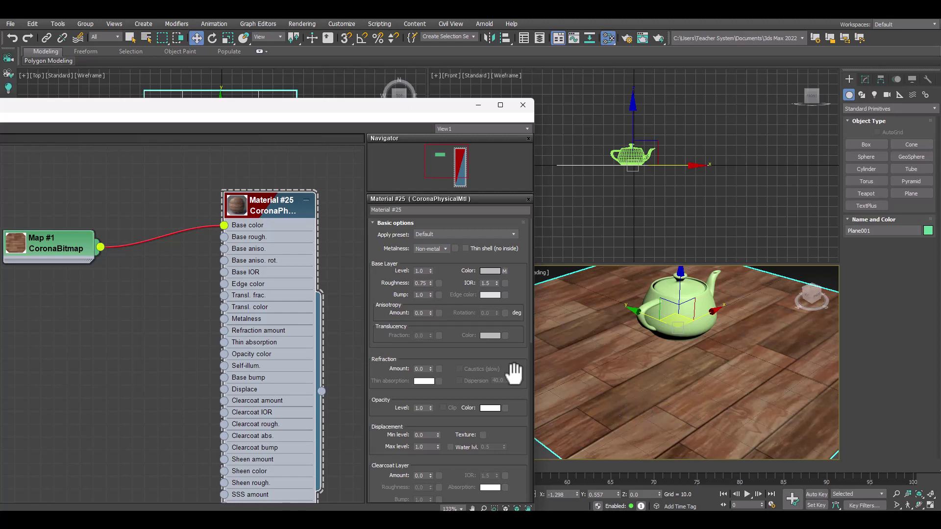
drag(512, 374, 512, 294)
double_click(54, 242)
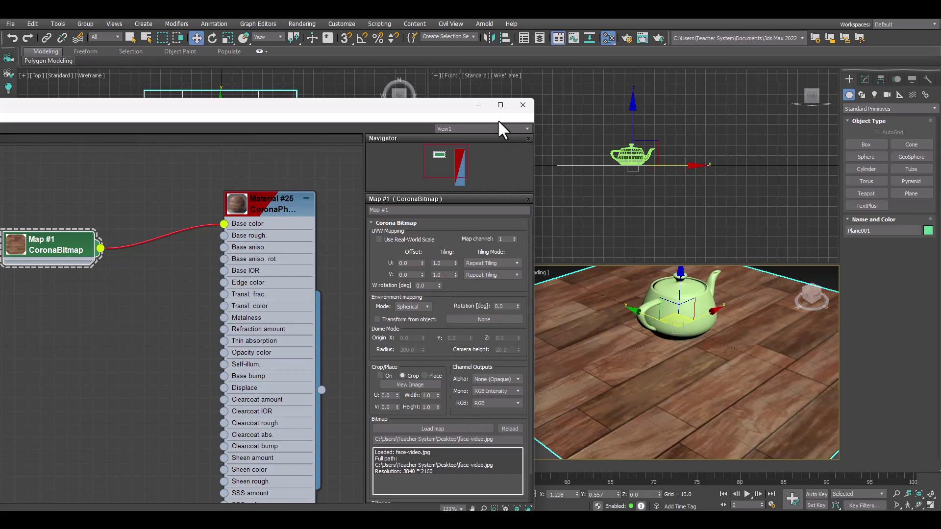
click(478, 106)
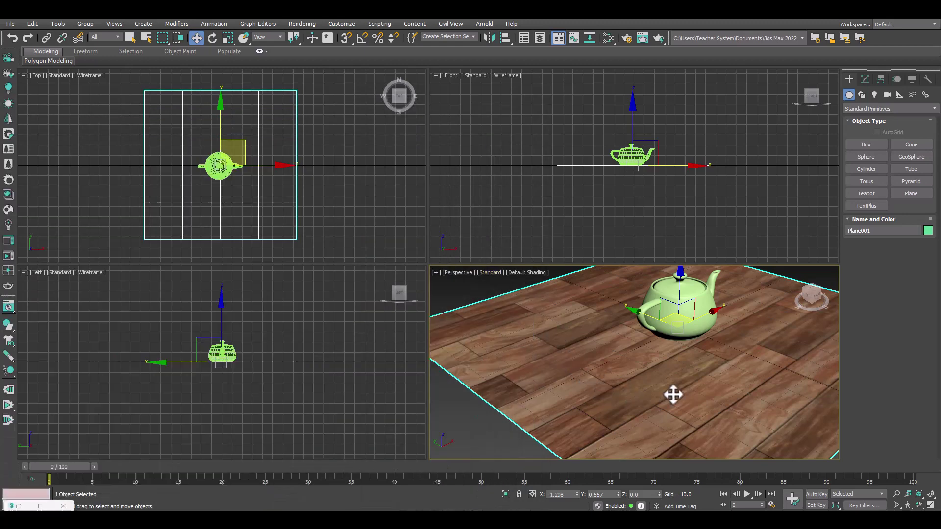
middle_drag(671, 392, 632, 389)
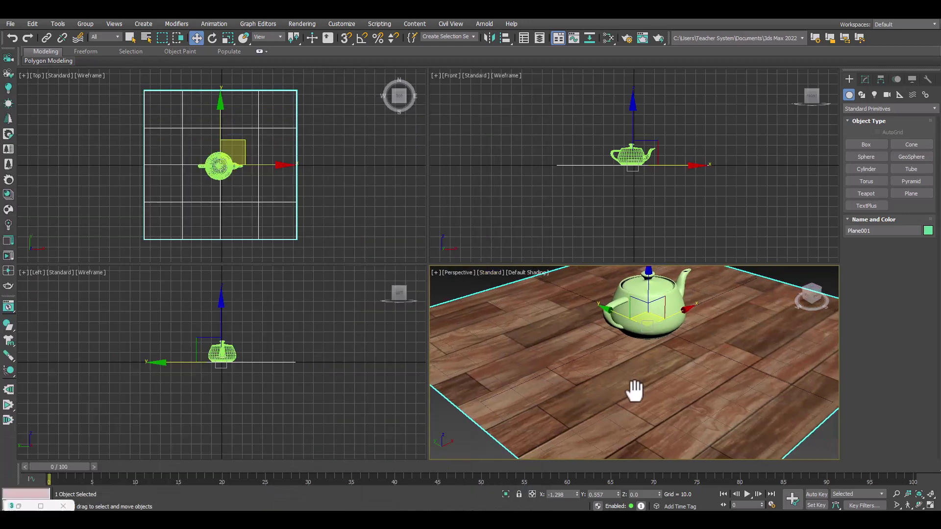
Step: Add a UVW Map modifier to the floor plane
click(863, 82)
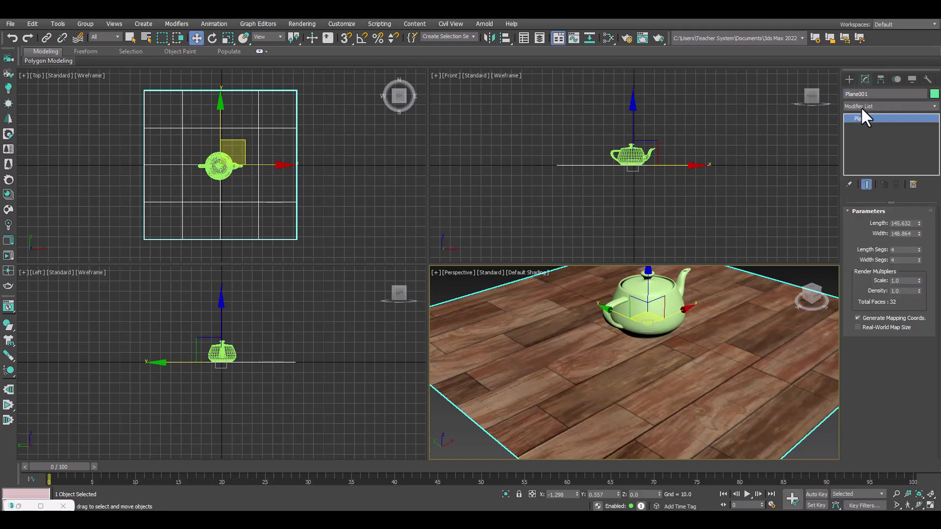
click(887, 108)
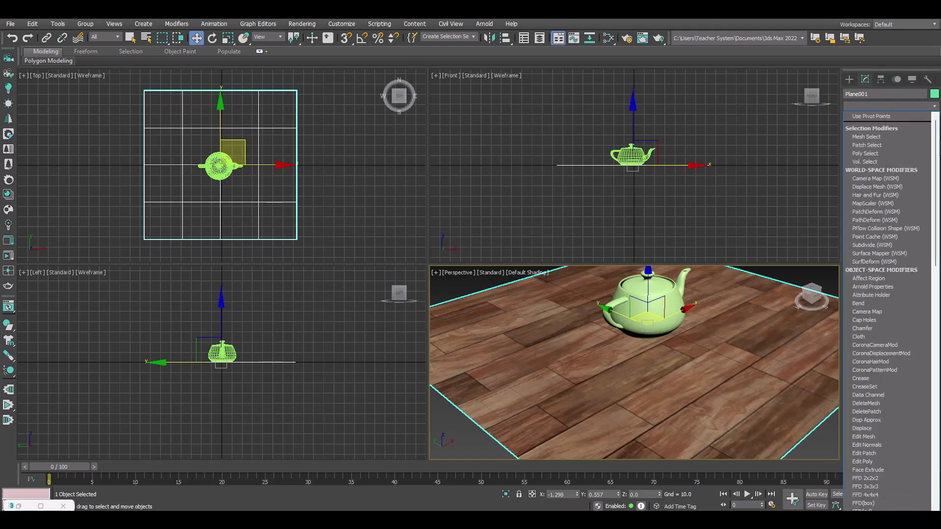
drag(935, 157, 935, 402)
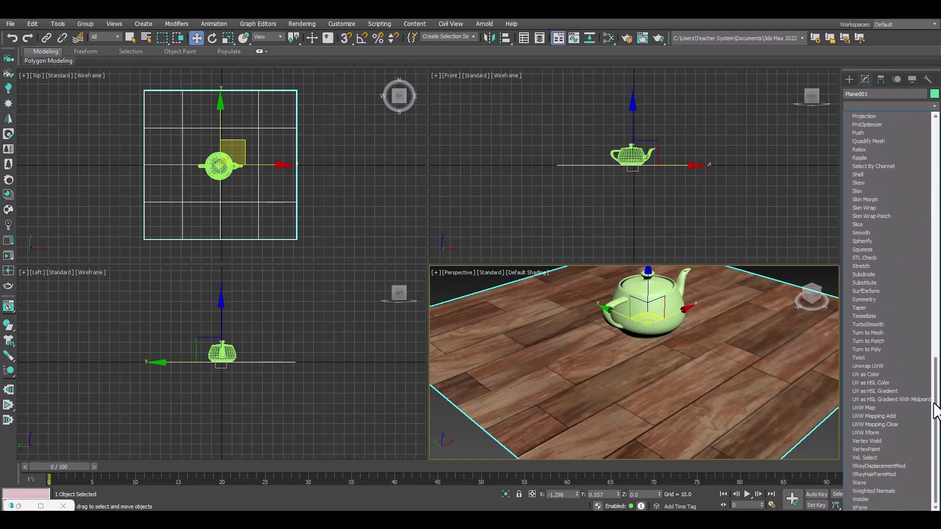
click(865, 409)
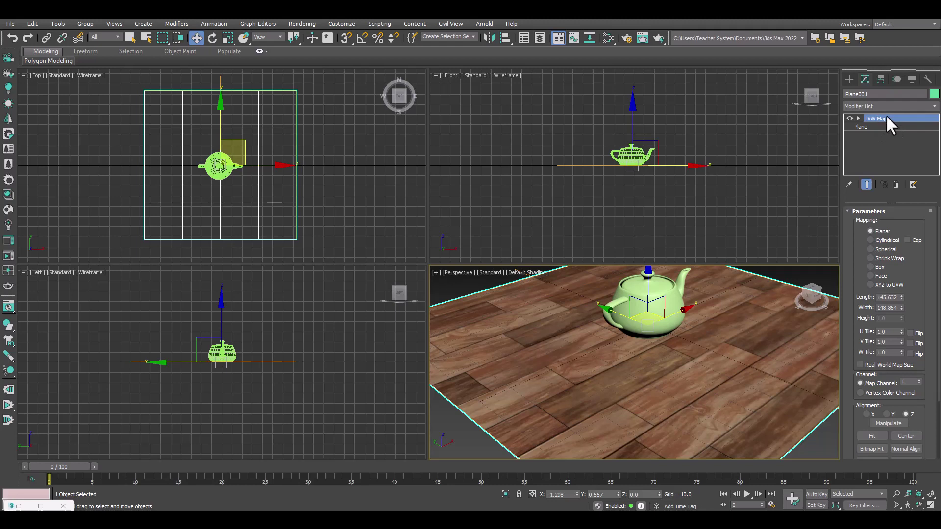
middle_drag(696, 349, 684, 366)
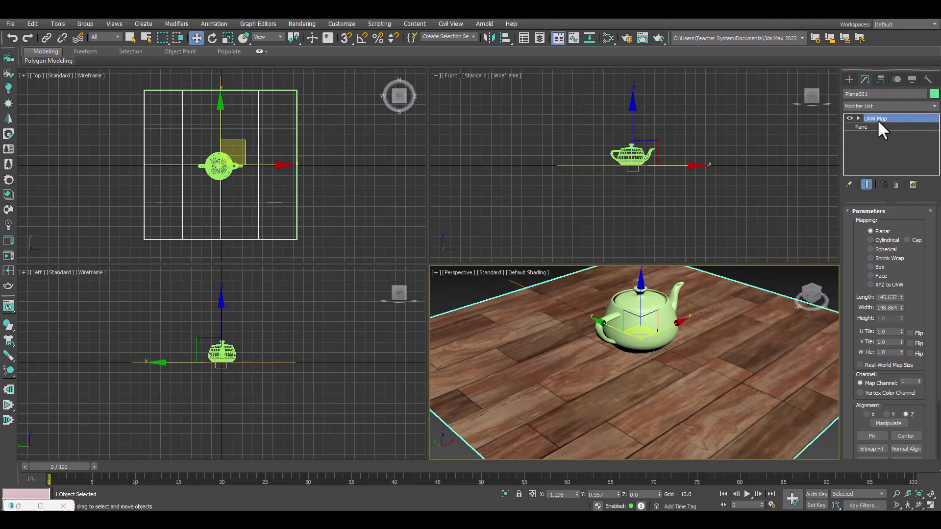
Step: Set the UVW Map U Tile and V Tile to 4.0
double_click(888, 332)
text(4)
key(Tab)
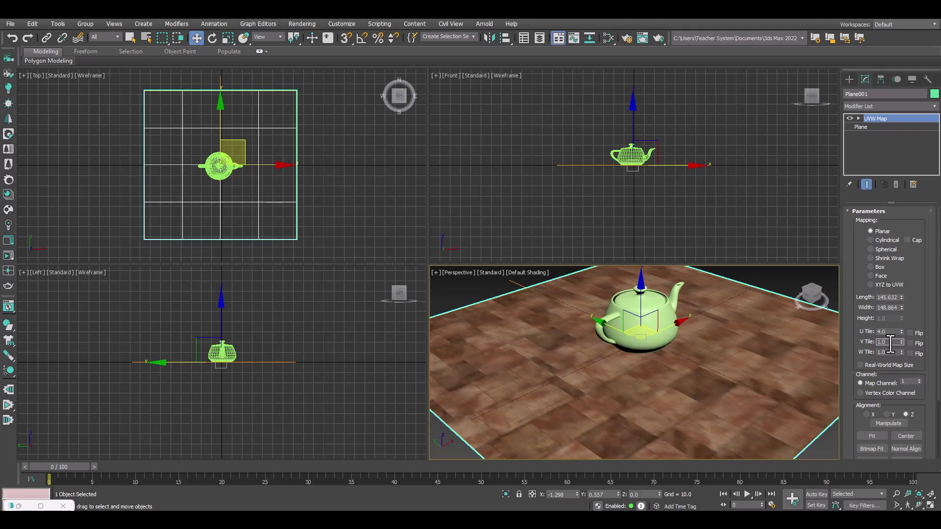
text(4)
click(888, 332)
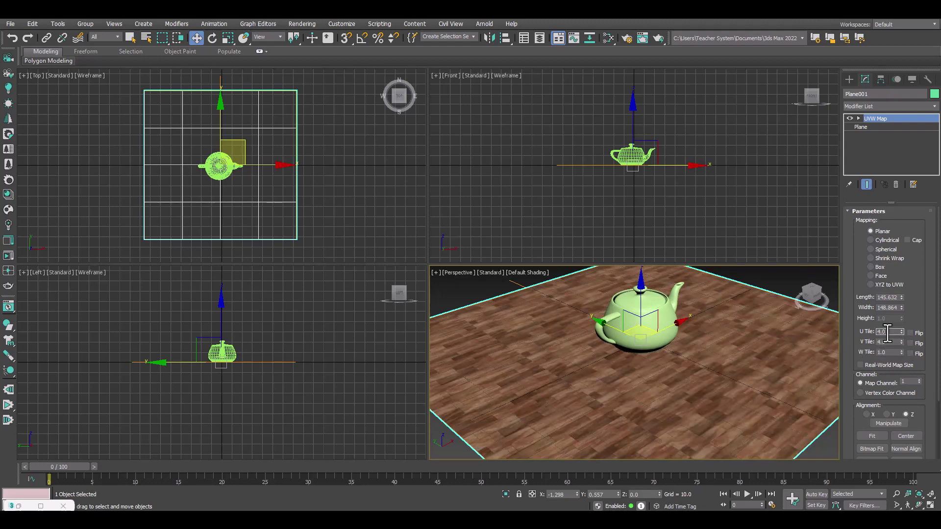
scroll(690, 404, up, 2)
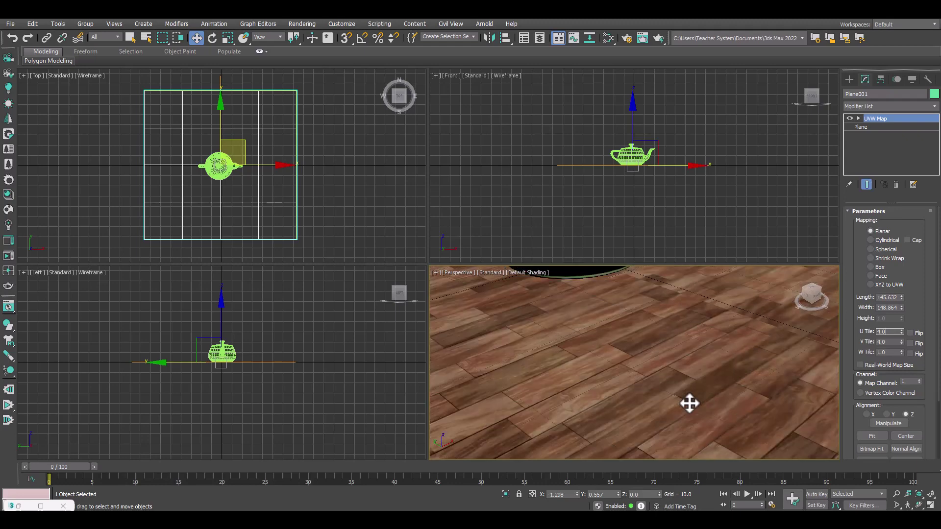
scroll(619, 422, down, 2)
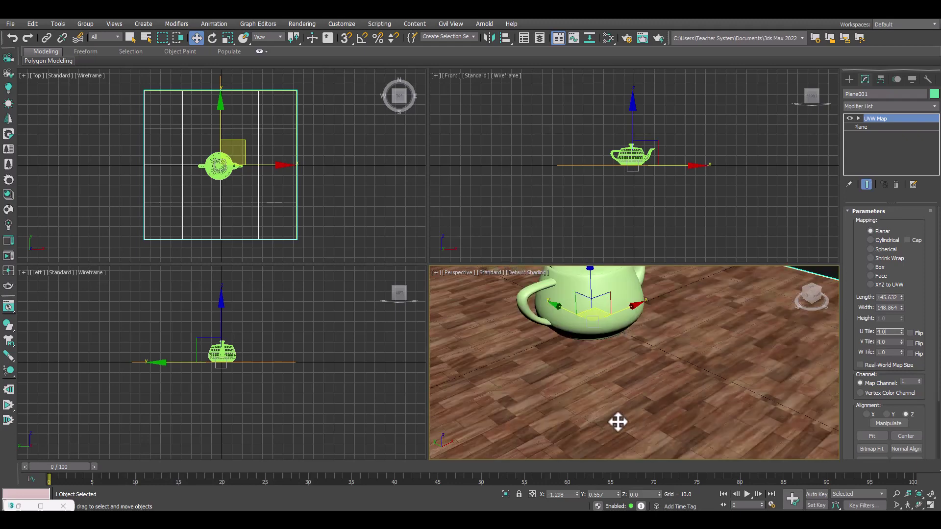
scroll(633, 394, down, 1)
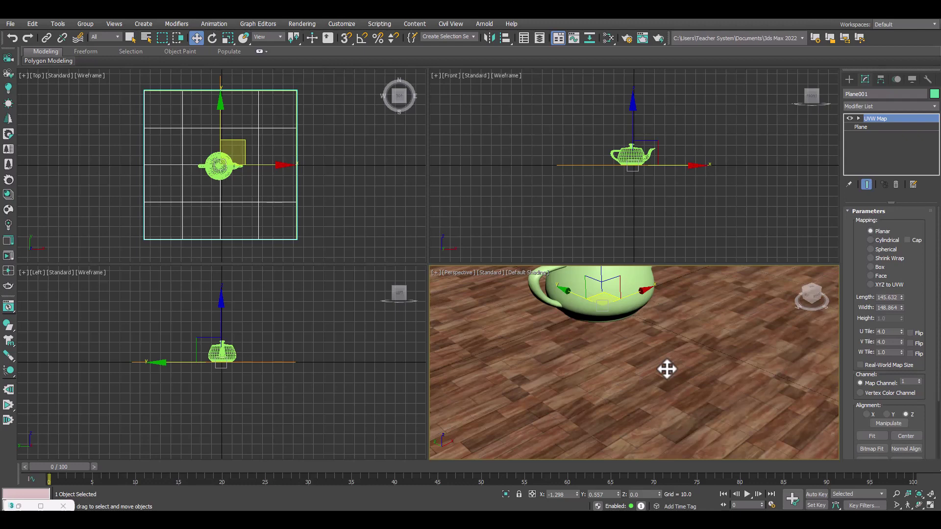
middle_drag(667, 369, 692, 371)
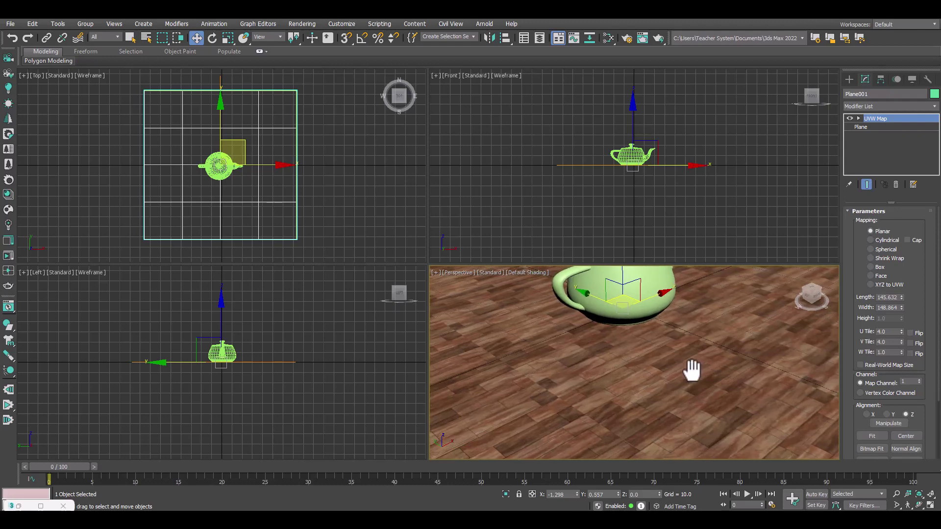
scroll(676, 326, up, 2)
scroll(626, 363, up, 2)
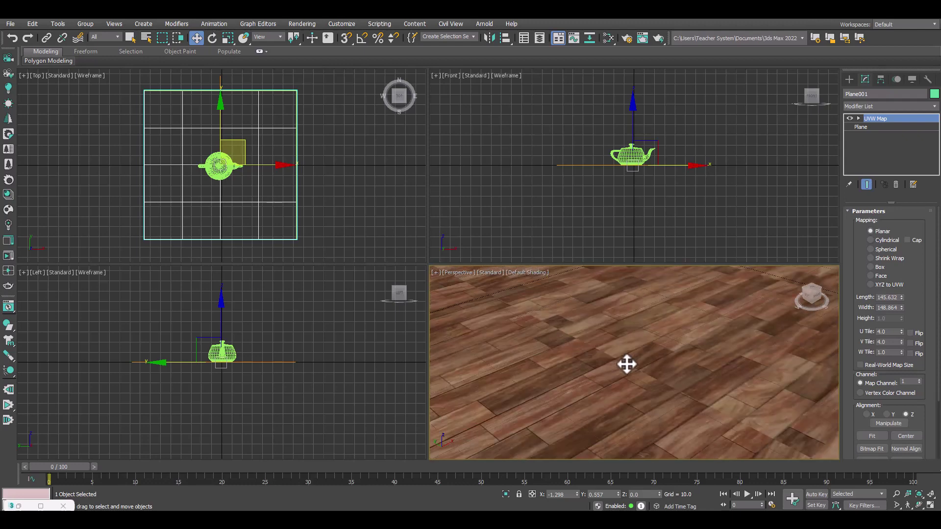
scroll(627, 364, up, 2)
scroll(627, 363, up, 2)
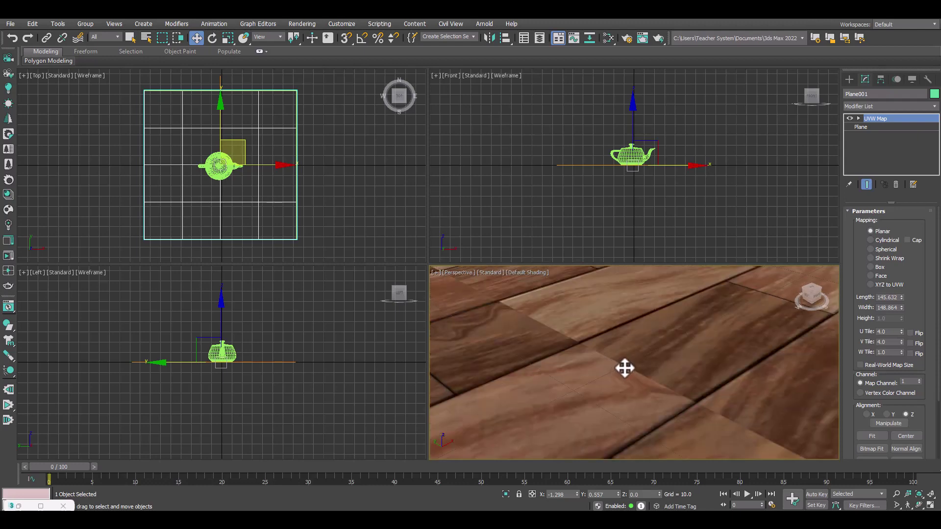
scroll(626, 370, down, 2)
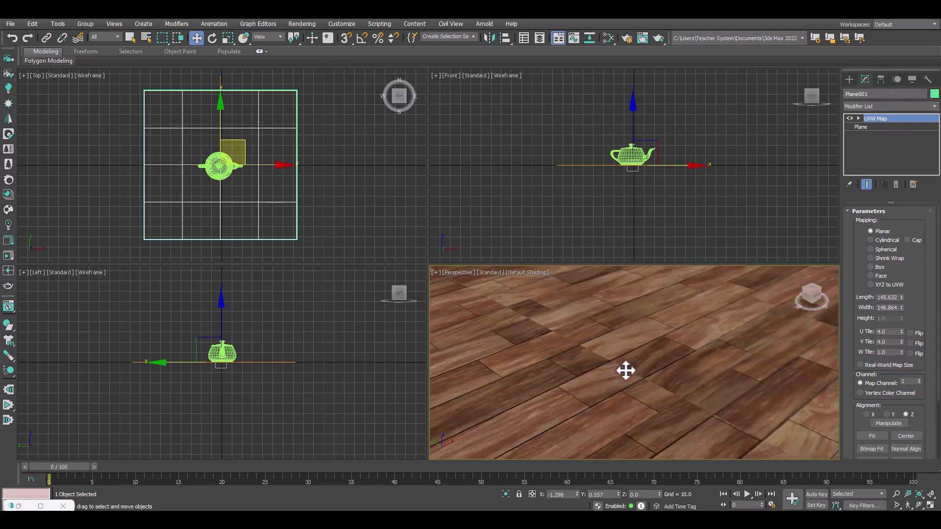
scroll(626, 370, down, 2)
scroll(625, 370, down, 2)
middle_drag(626, 370, 621, 375)
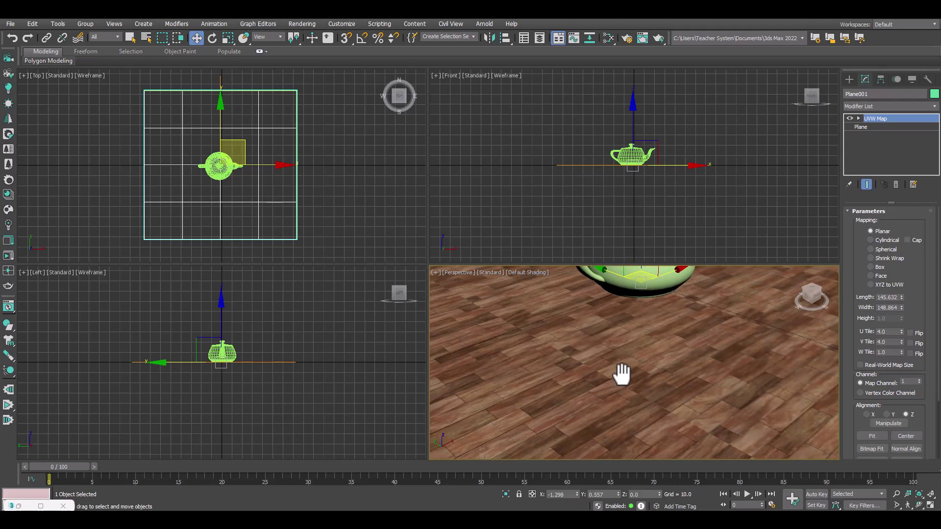
middle_drag(655, 311, 635, 363)
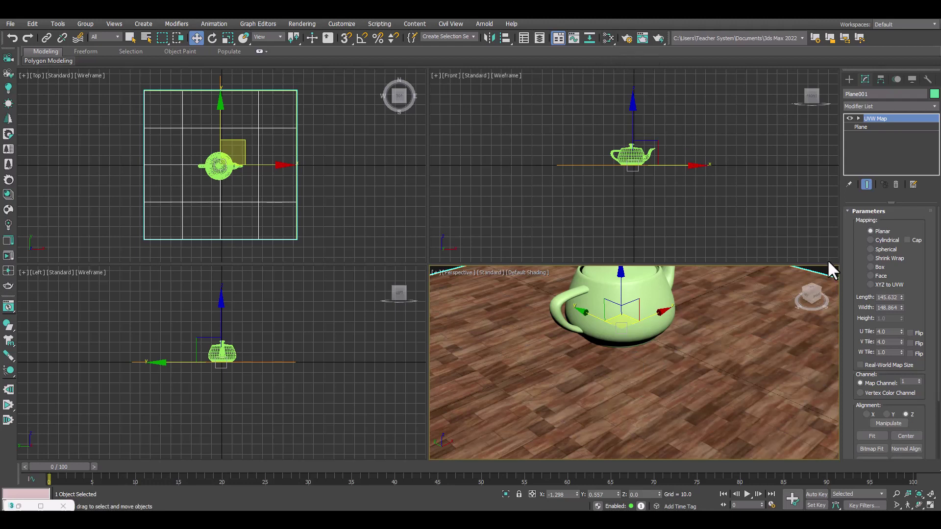
Step: Reopen the Slate Material Editor with M and reposition it to show the material browser
key(m)
middle_drag(283, 262, 313, 263)
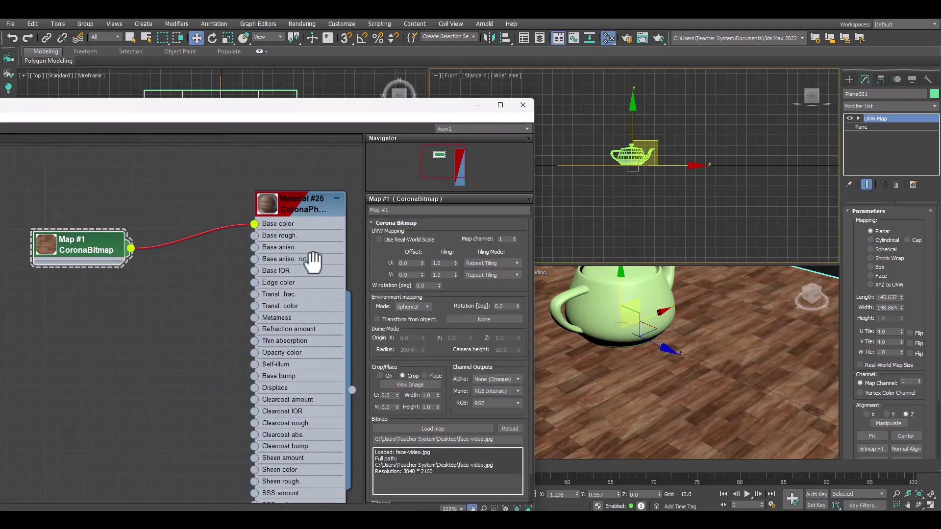
scroll(294, 270, down, 2)
scroll(294, 323, down, 2)
scroll(294, 220, down, 1)
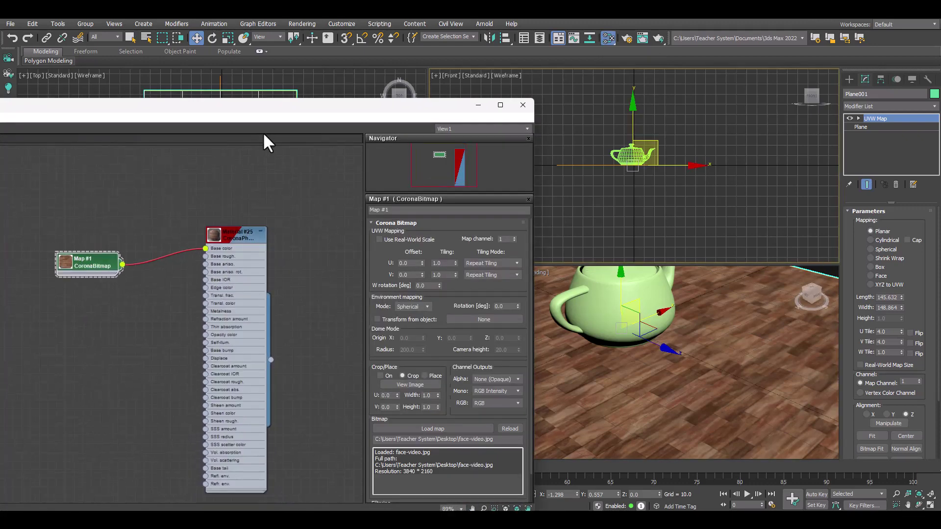
drag(262, 116, 456, 90)
middle_drag(199, 288, 294, 280)
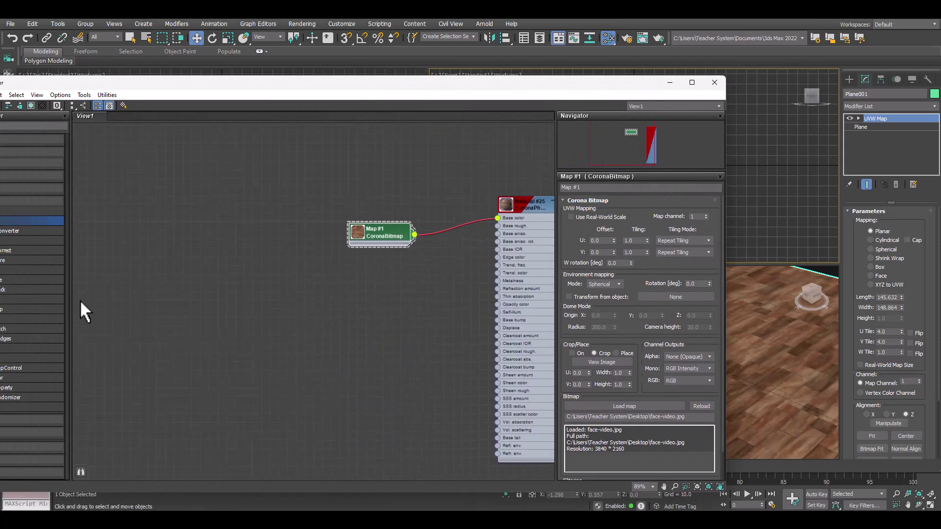
middle_drag(83, 312, 101, 284)
drag(179, 83, 329, 84)
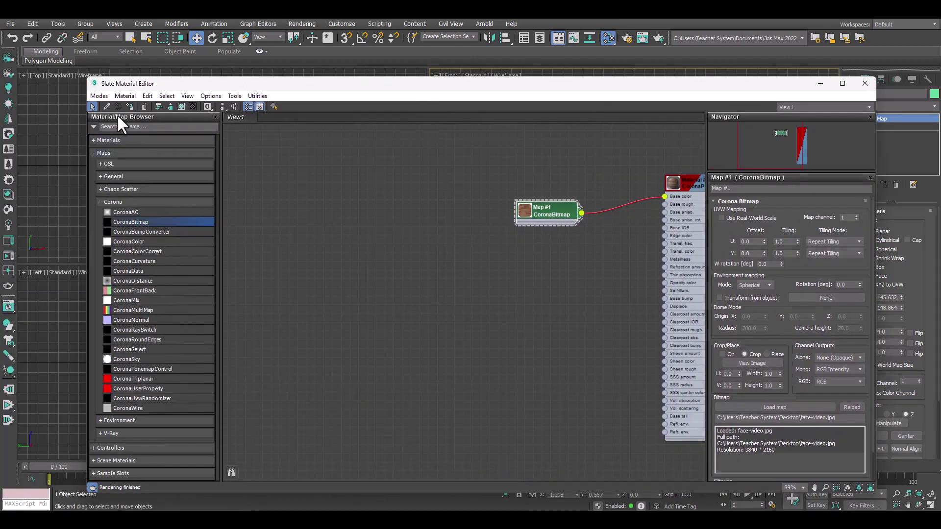
Step: Add a new CoronaPhysicalMtl node, Material #26, from Materials > Corona
click(99, 202)
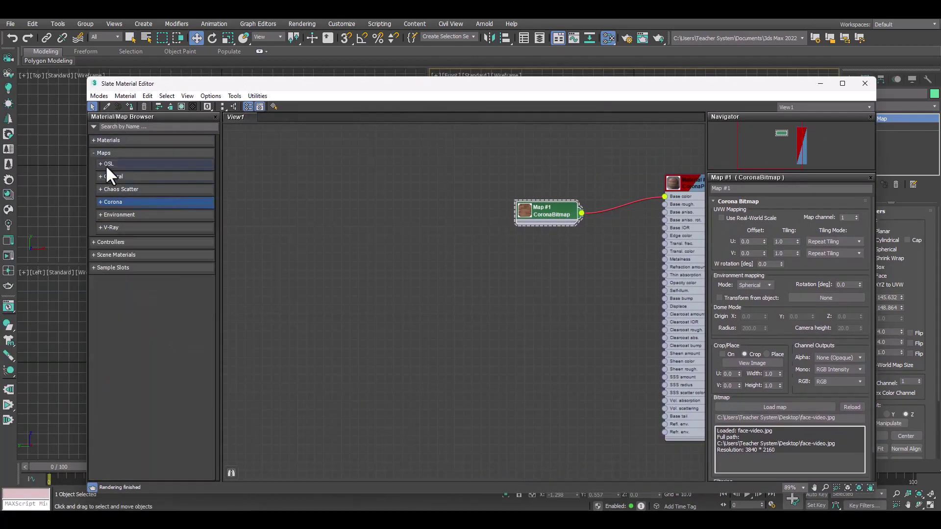
click(94, 141)
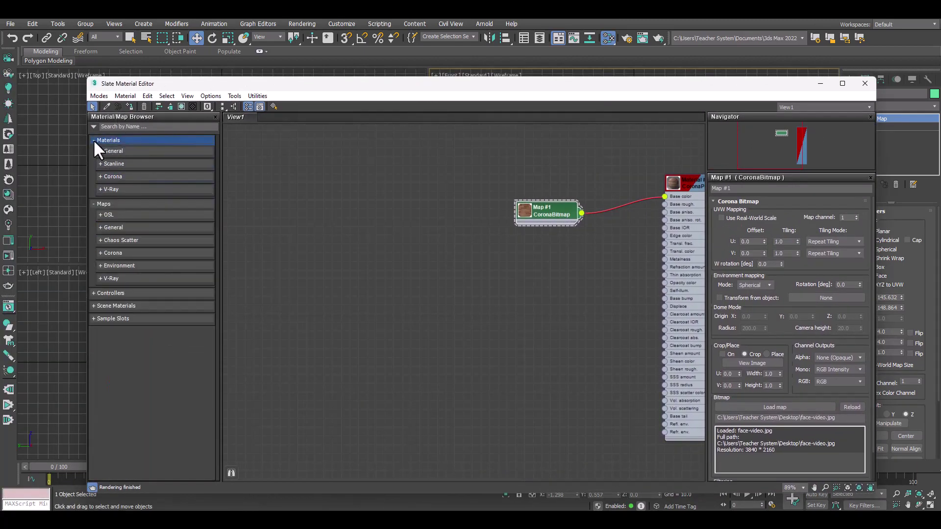
click(99, 176)
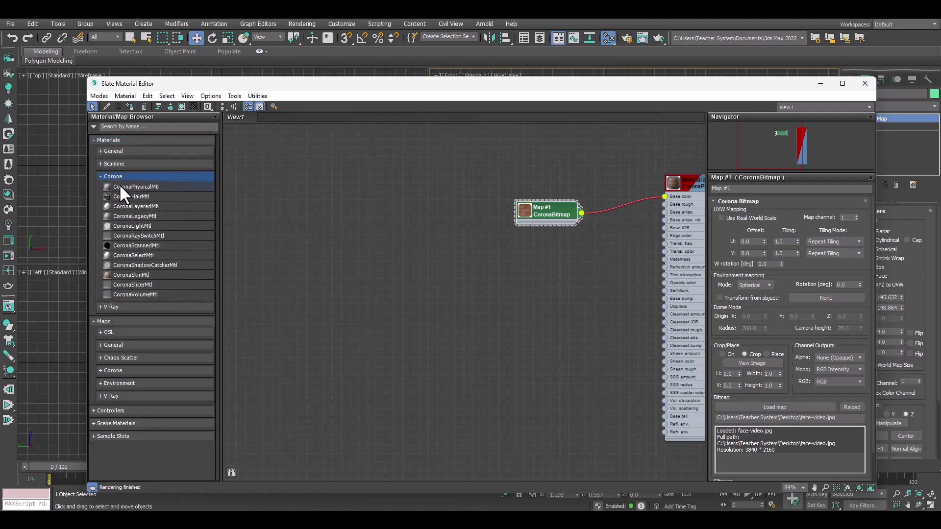
click(120, 186)
drag(358, 248, 357, 248)
middle_drag(290, 312, 378, 298)
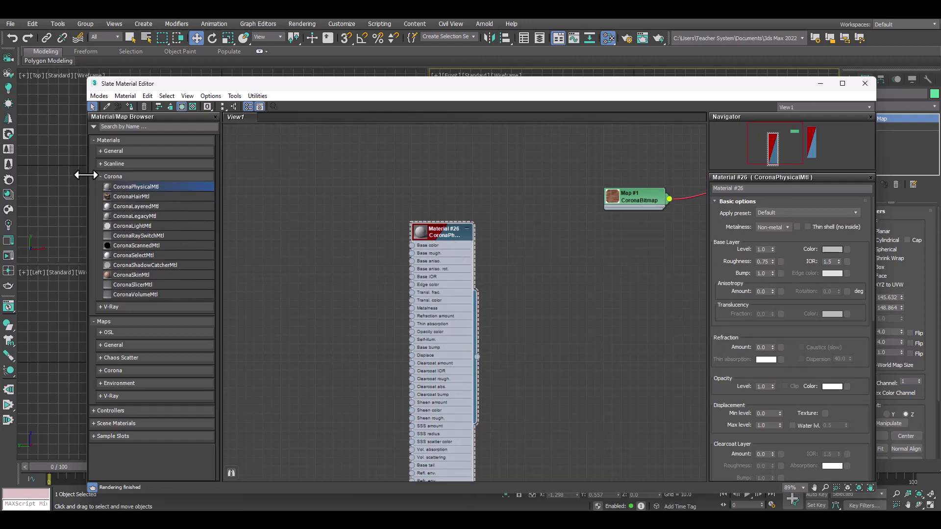
Step: Add CoronaBitmap Map #2 with the watercolor pastel sky image, feeding Material #26's Base color
click(100, 175)
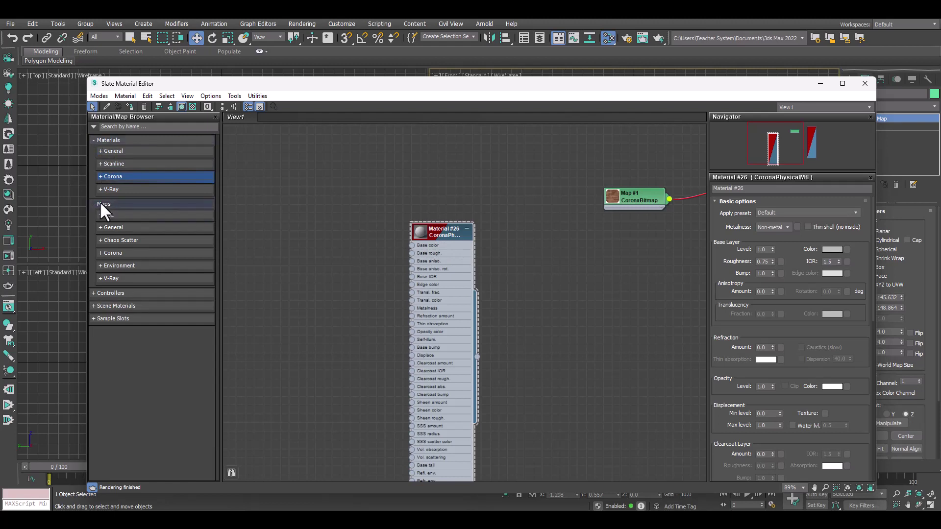
click(101, 253)
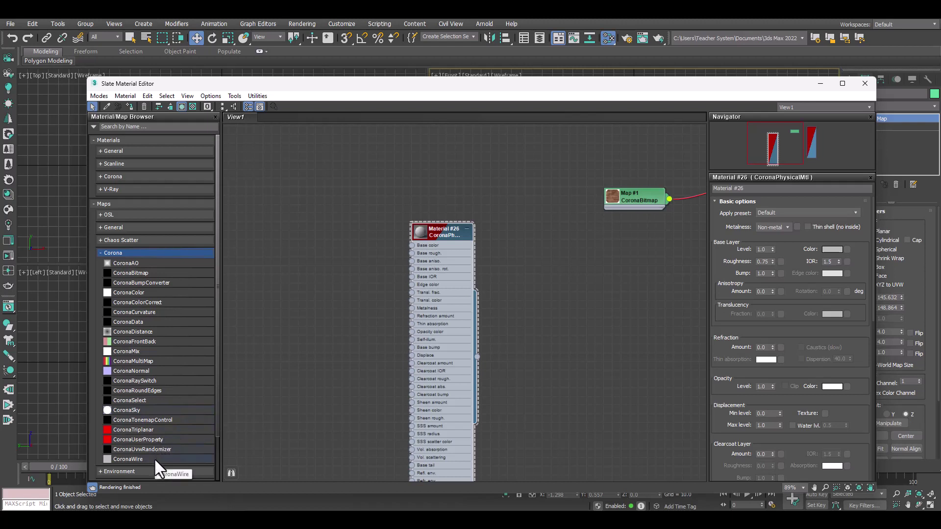
click(132, 273)
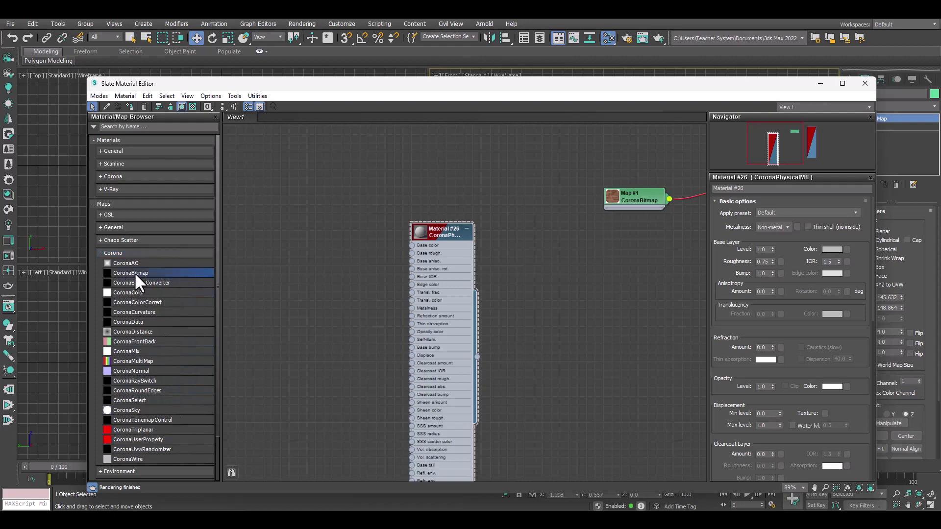
drag(304, 245, 328, 288)
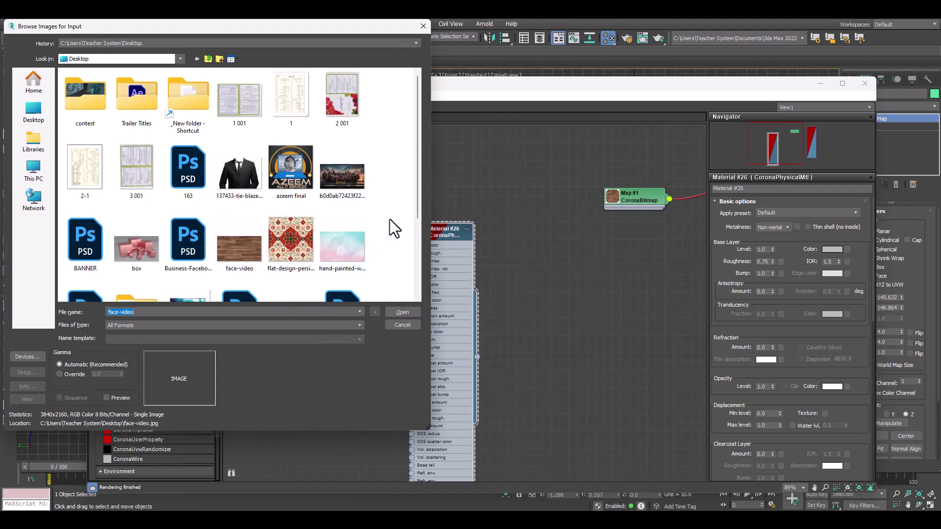
click(340, 245)
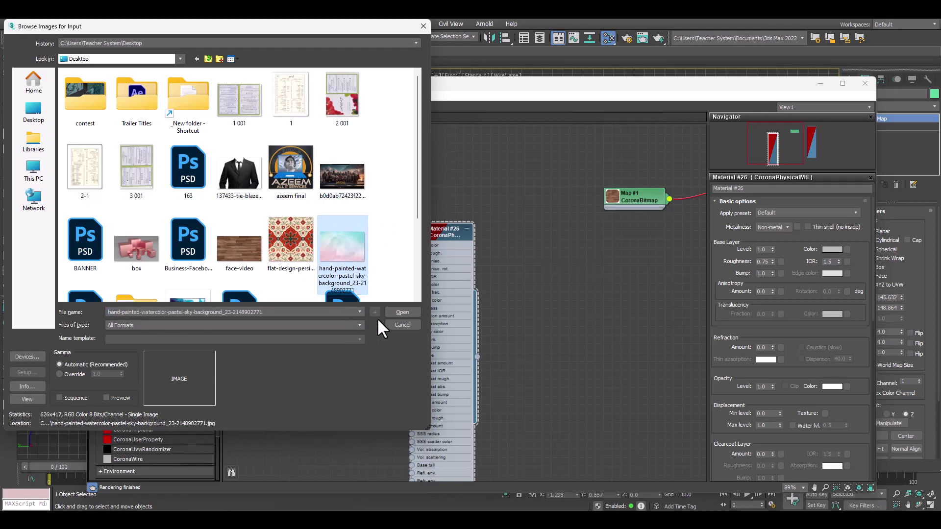
click(394, 313)
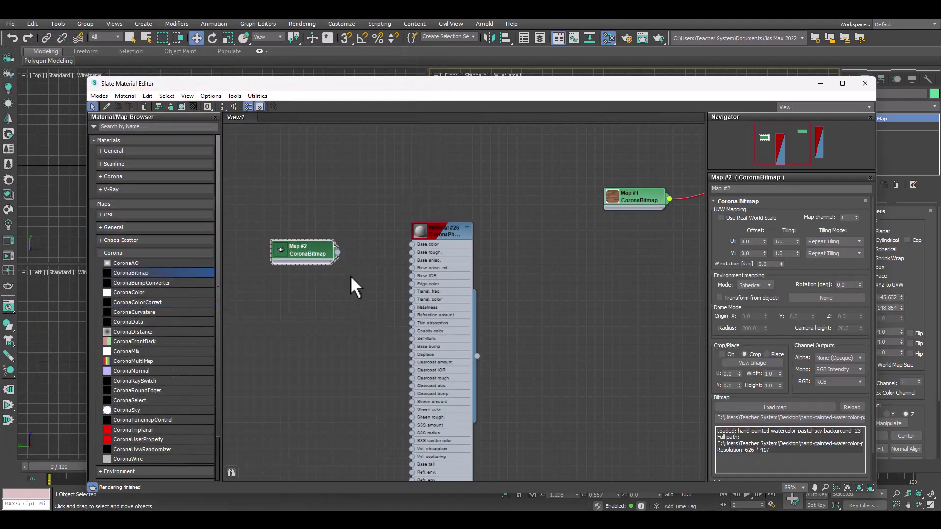
scroll(351, 272, up, 2)
scroll(351, 272, up, 2)
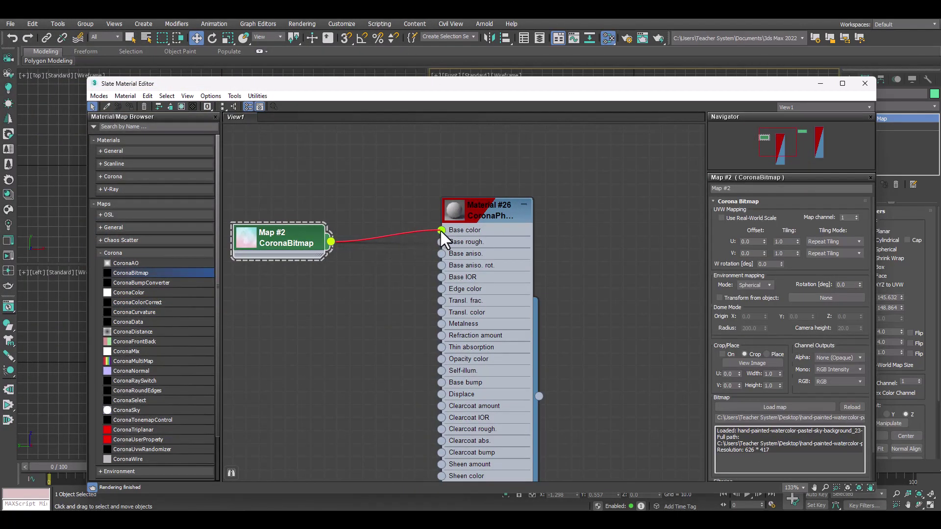
drag(711, 86, 420, 117)
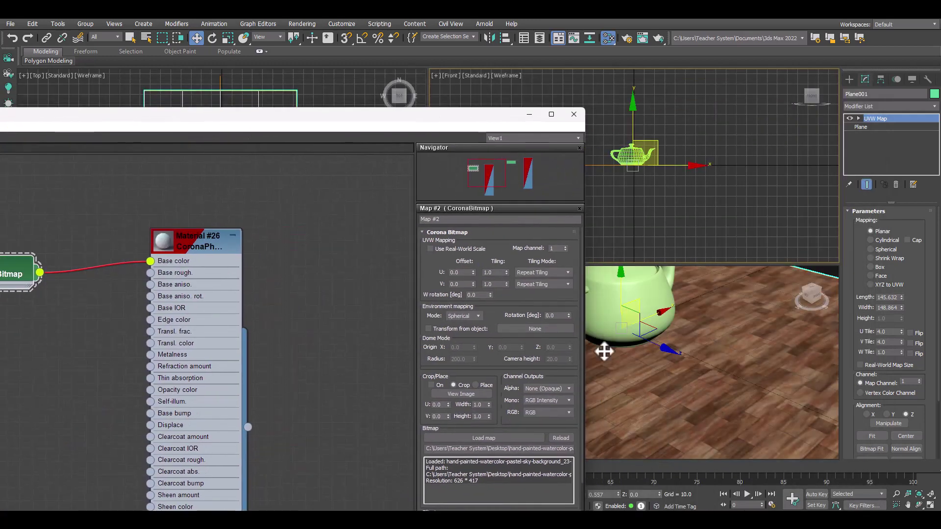
Step: Select only the teapot and open Material #26's parameters in the Slate editor
click(653, 292)
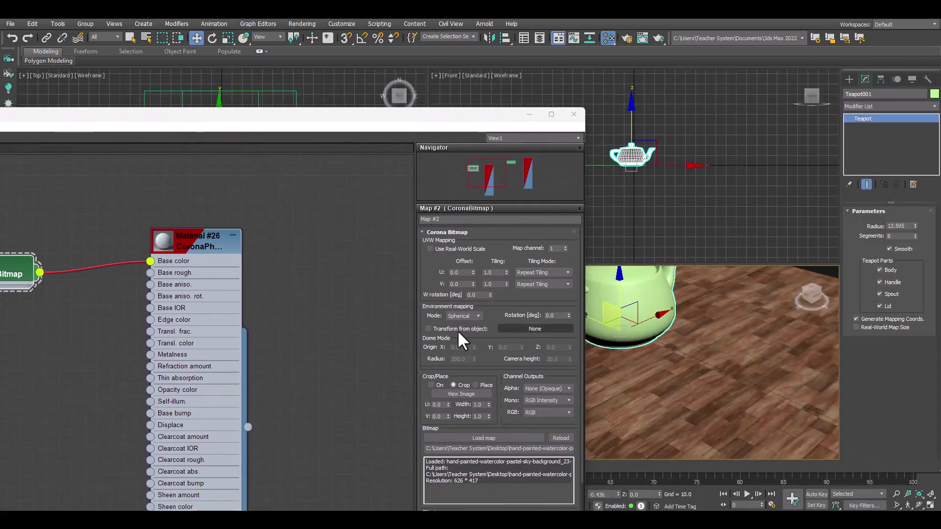
click(196, 243)
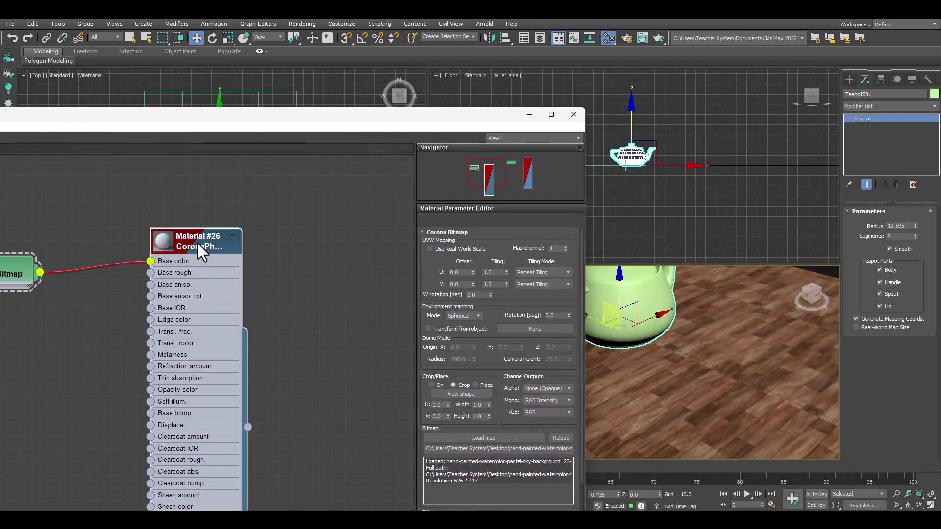
double_click(198, 243)
drag(169, 120, 456, 172)
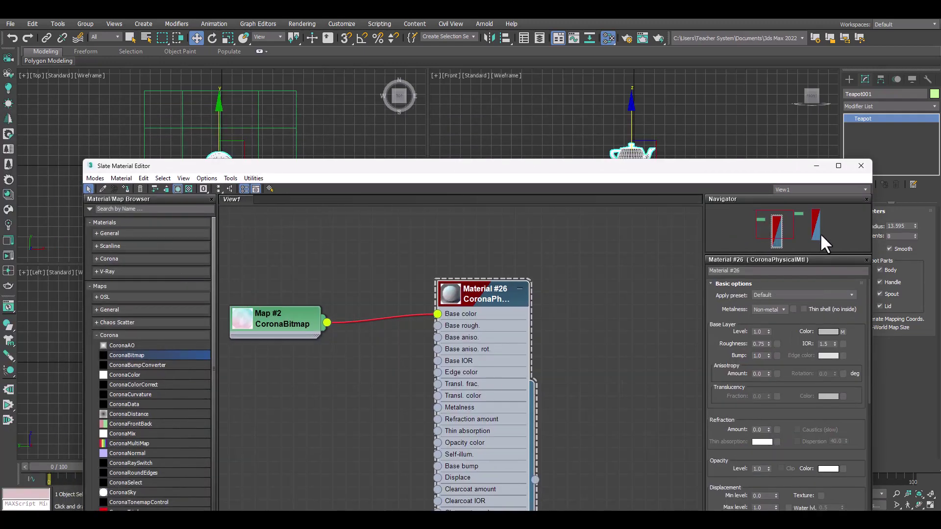
drag(779, 171, 423, 153)
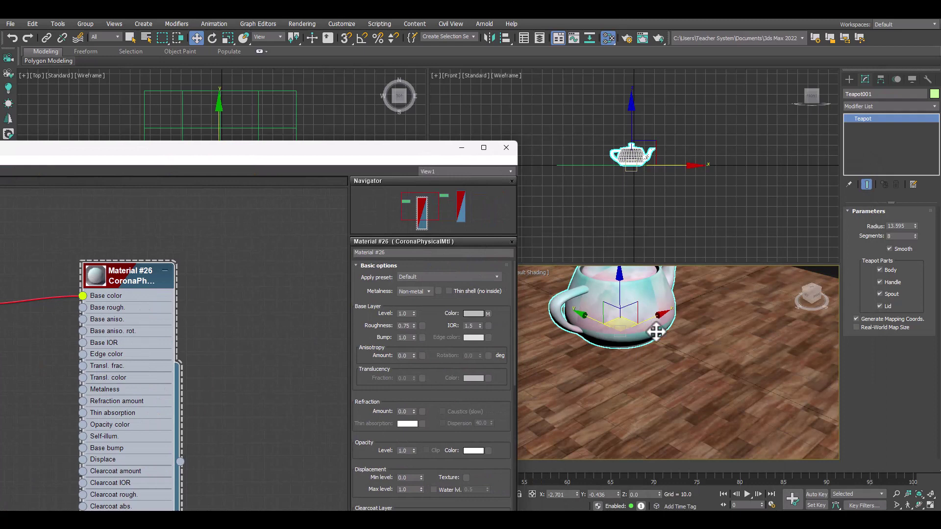
mouse_move(657, 329)
middle_down()
mouse_move(659, 343)
mouse_move(699, 365)
middle_up()
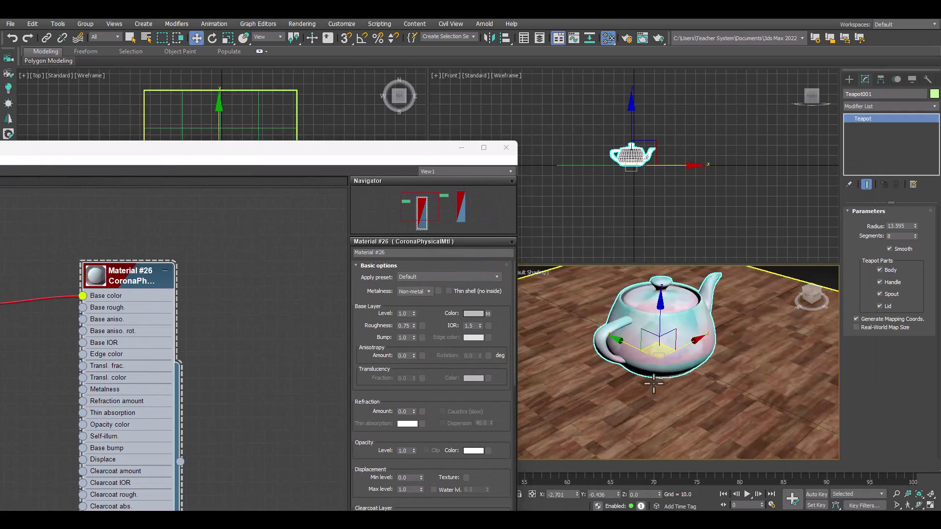
click(655, 336)
Step: Disconnect Map #2 from Material #26's Base color and show Material #26 again
middle_drag(60, 357, 211, 361)
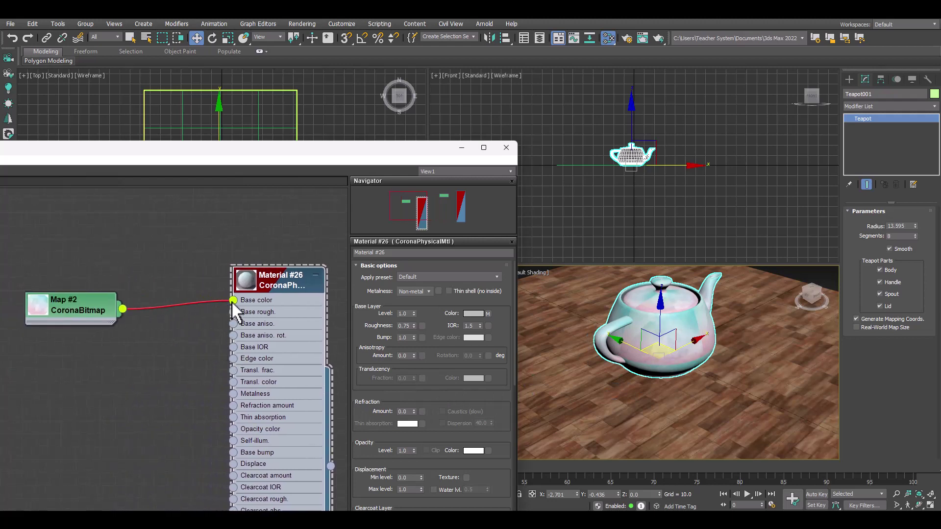
drag(233, 301, 157, 345)
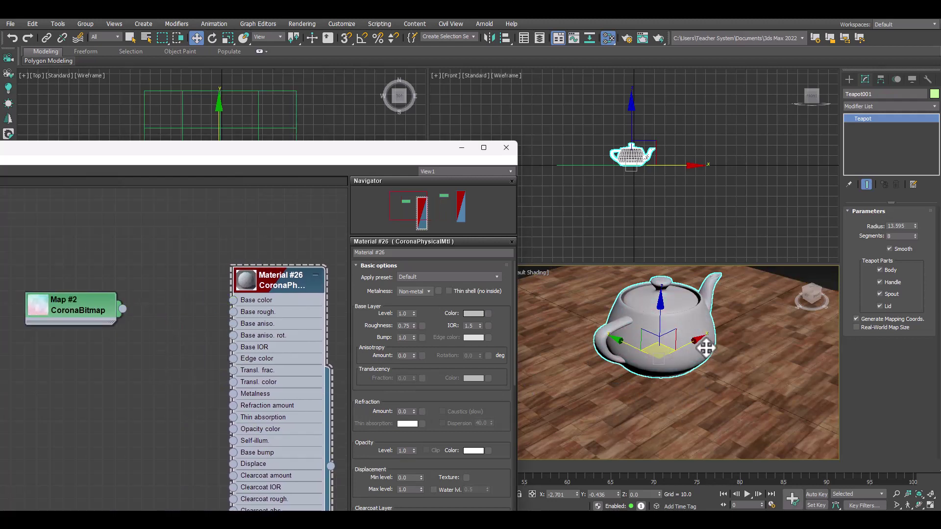
double_click(81, 313)
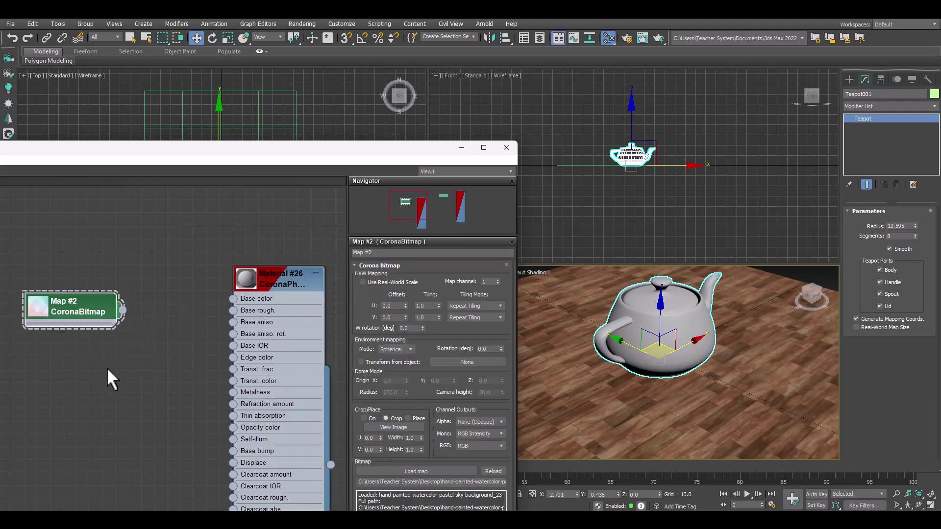
double_click(276, 276)
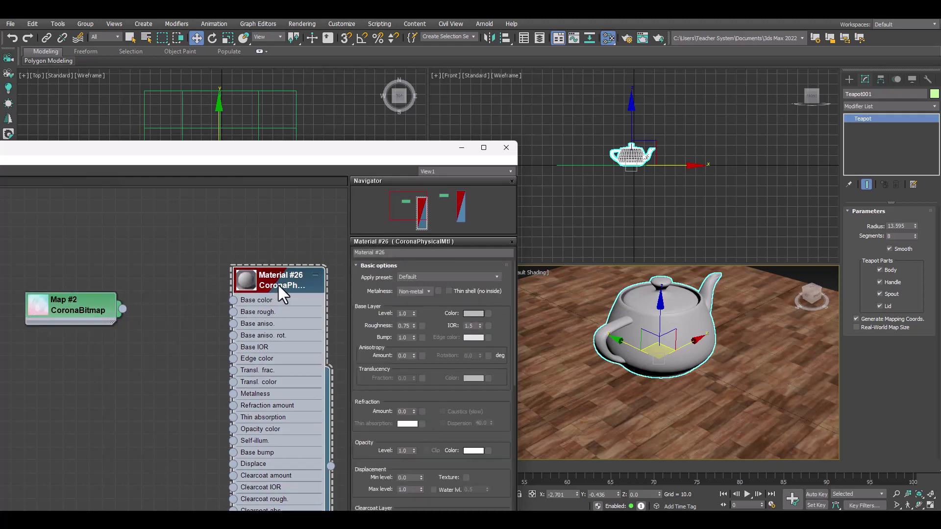
drag(245, 154, 384, 137)
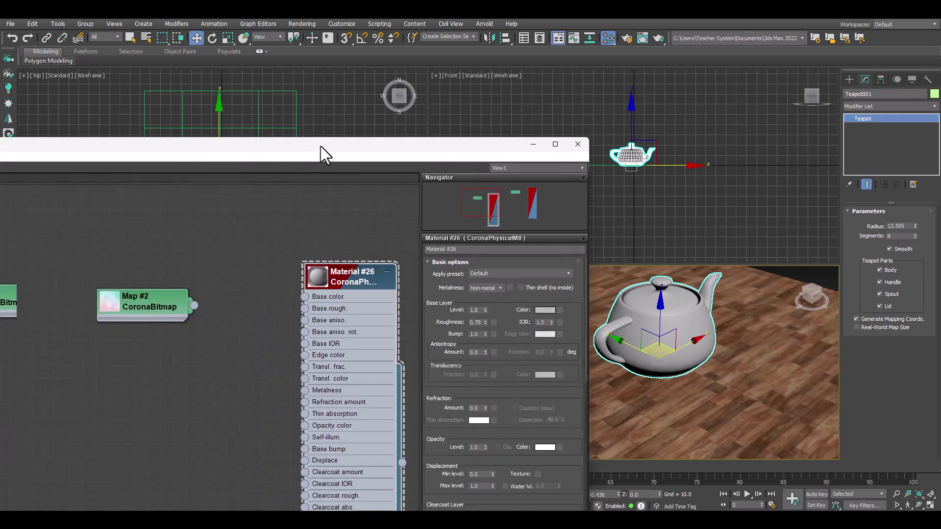
drag(86, 140, 173, 132)
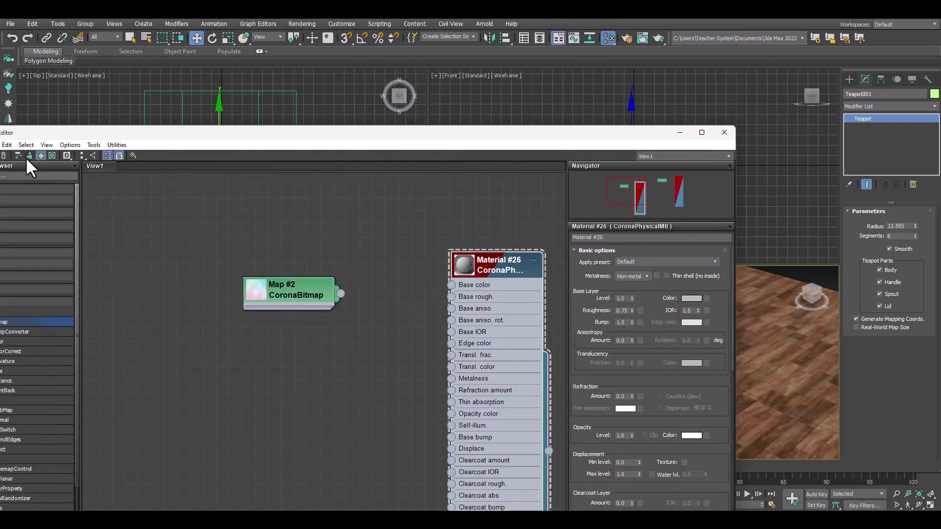
drag(68, 134, 131, 132)
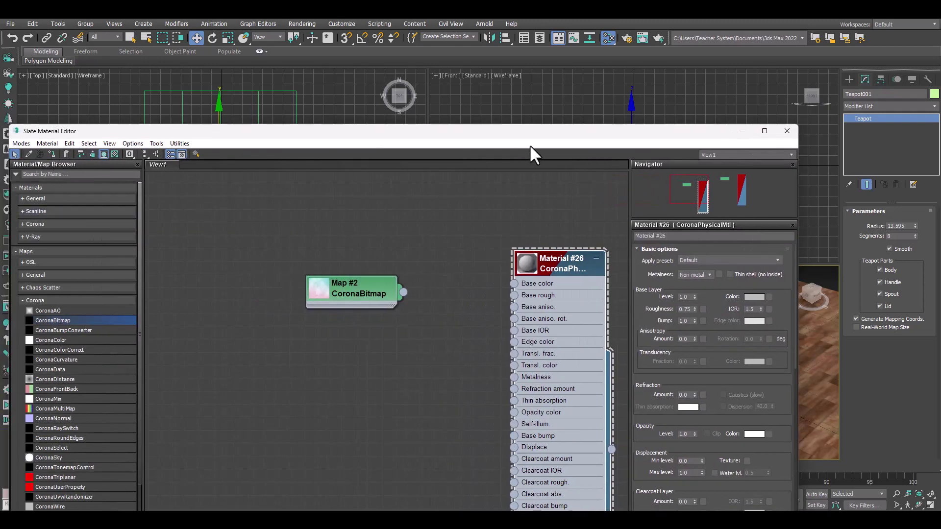
drag(560, 133, 384, 159)
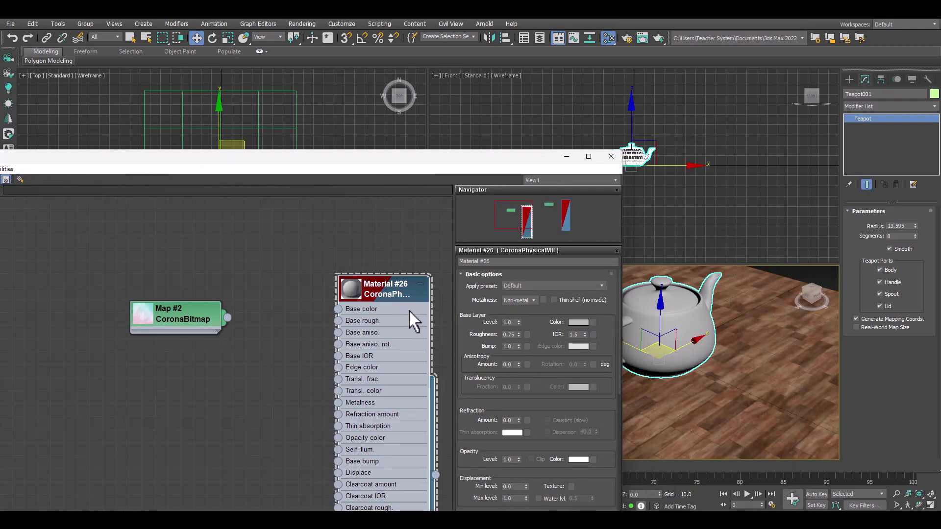
drag(526, 157, 463, 102)
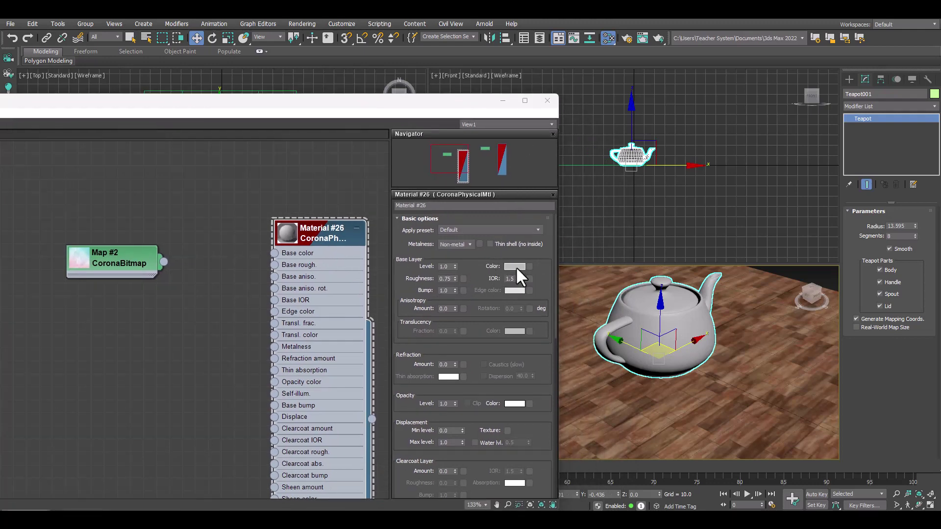
Step: Preview a yellowish base colour, then cancel to keep the default grey
click(514, 267)
click(214, 96)
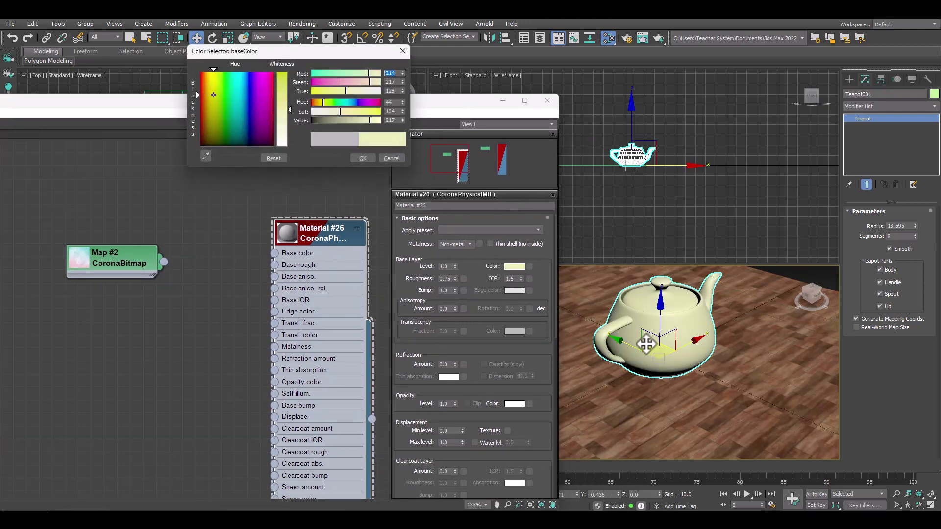
click(392, 158)
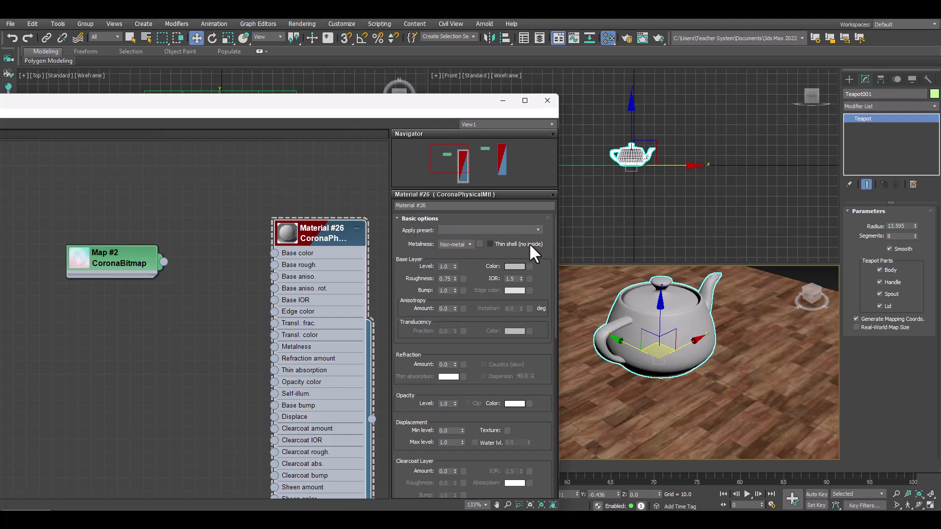
Step: Apply the Copper rough preset to Material #26, confirming the warning
click(538, 230)
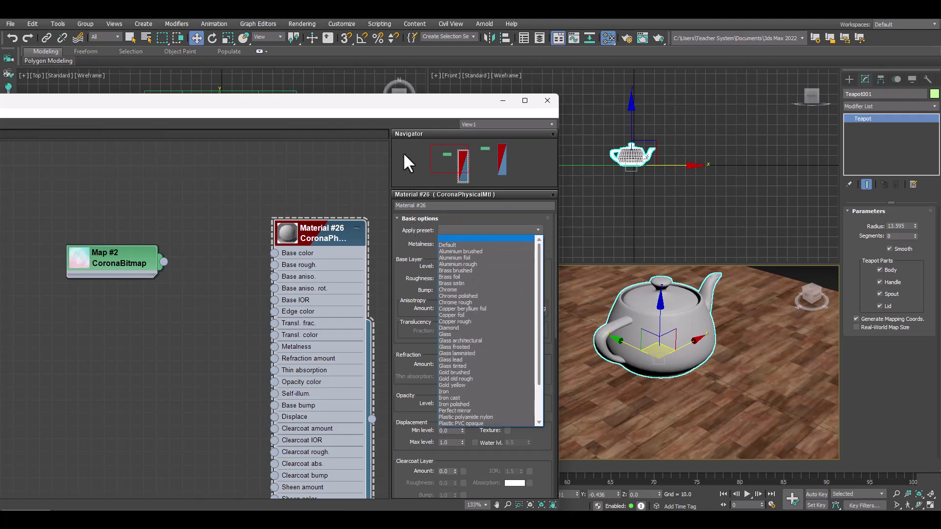
click(369, 104)
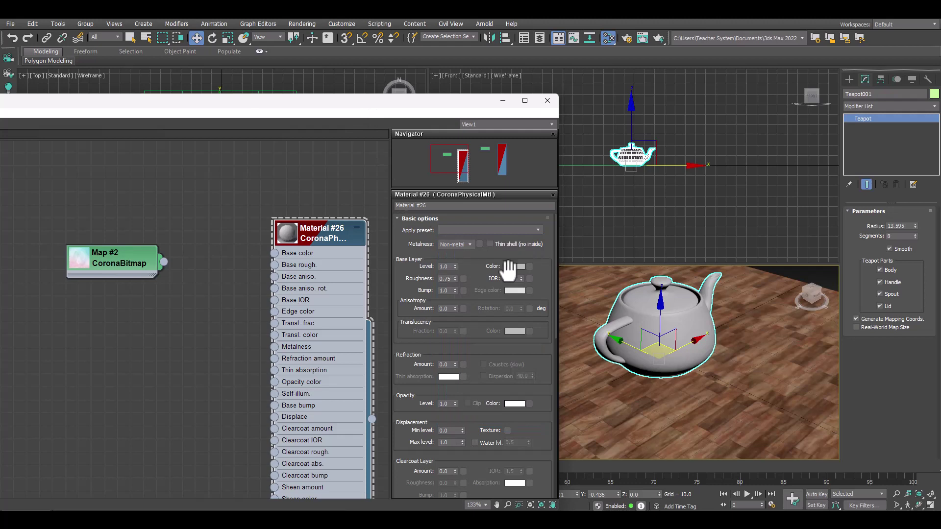
scroll(505, 342, down, 1)
mouse_move(505, 341)
mouse_down()
mouse_move(504, 204)
mouse_move(500, 377)
mouse_up()
click(539, 230)
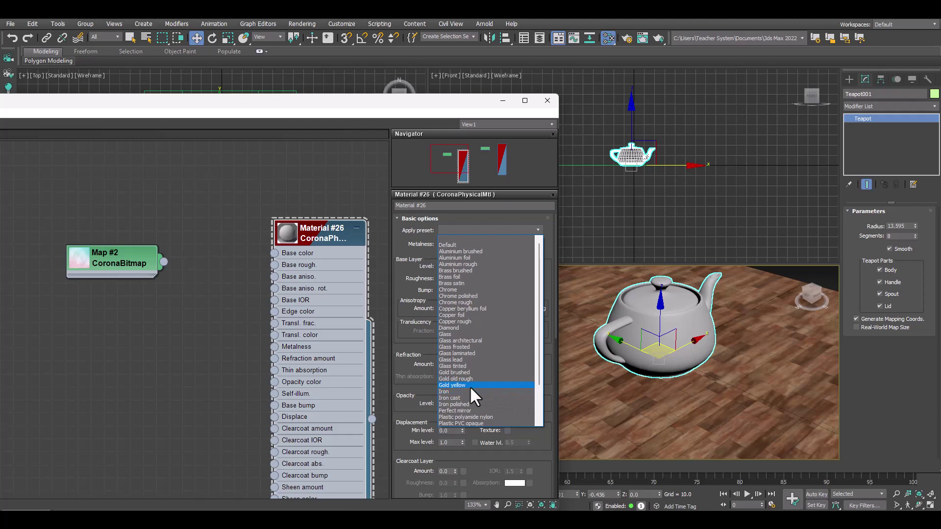
click(457, 321)
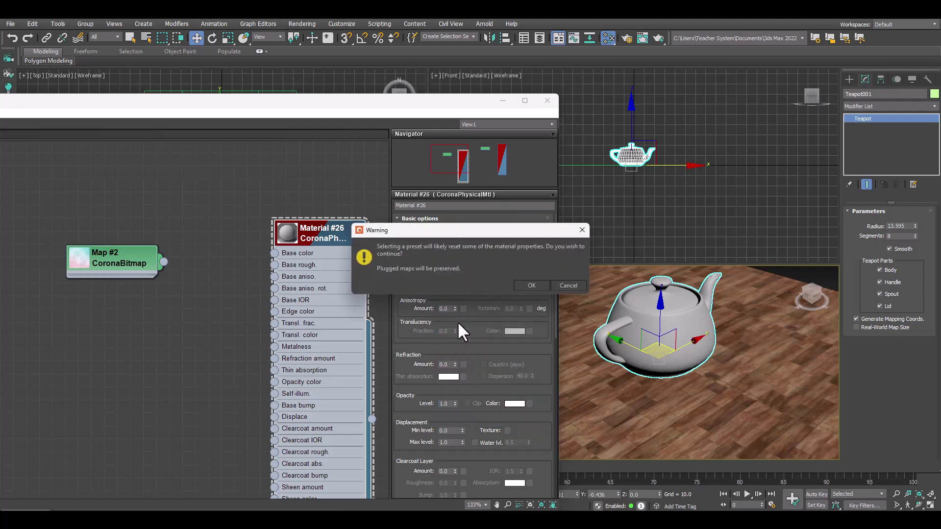
click(527, 286)
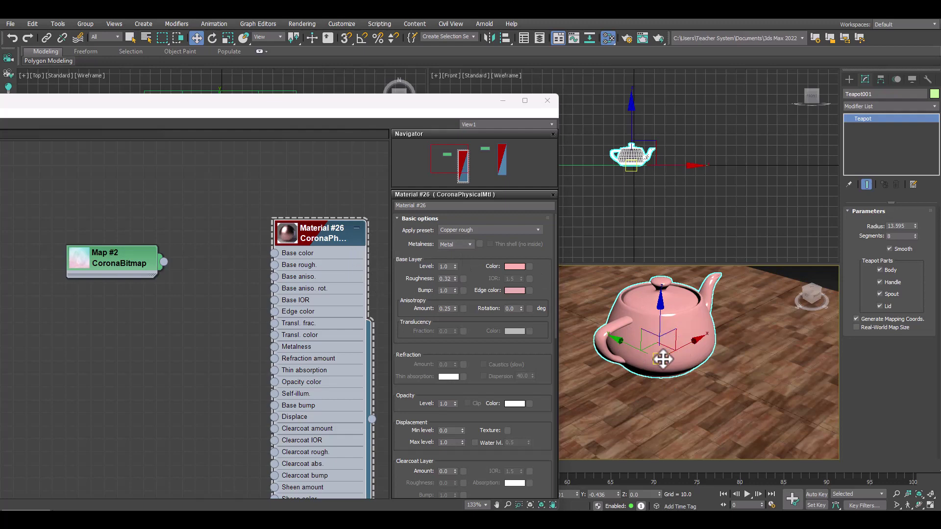
Step: Maximize the Perspective view and move the teapot to a new spot on the floor
click(501, 100)
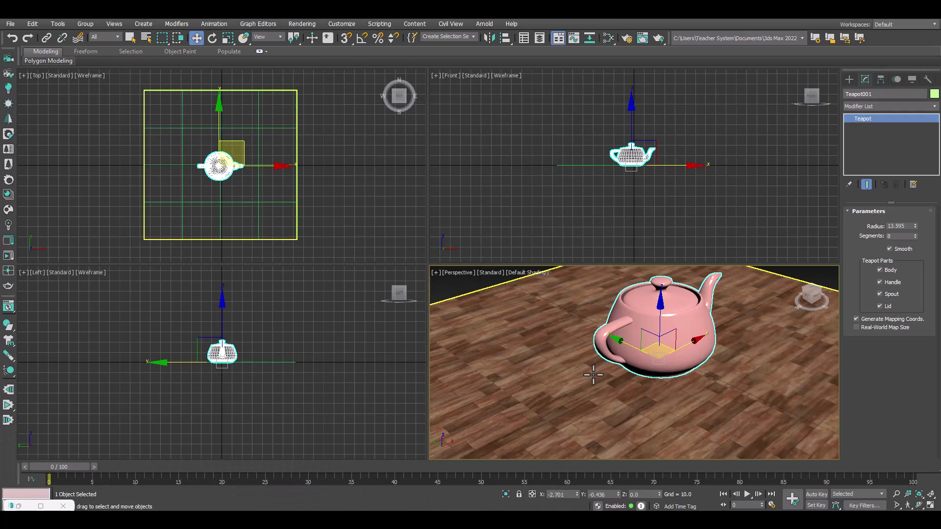
click(642, 372)
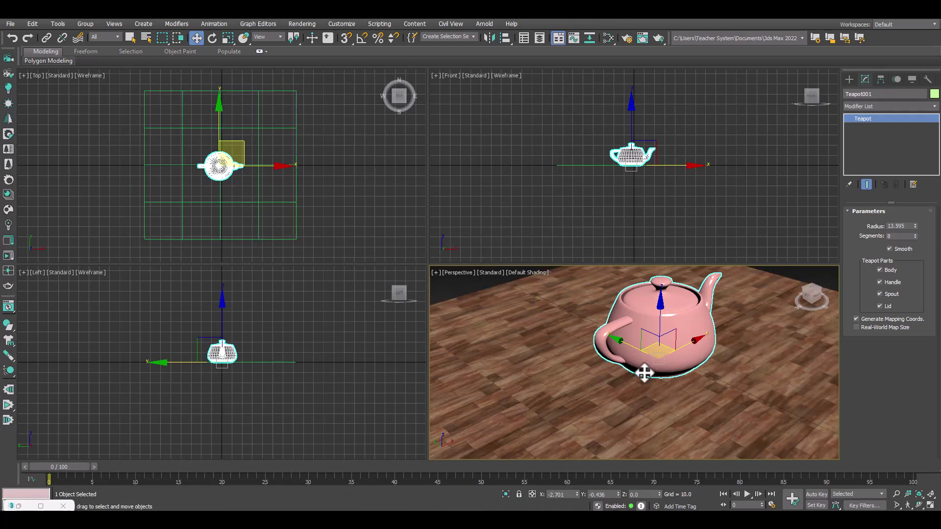
key(alt+w)
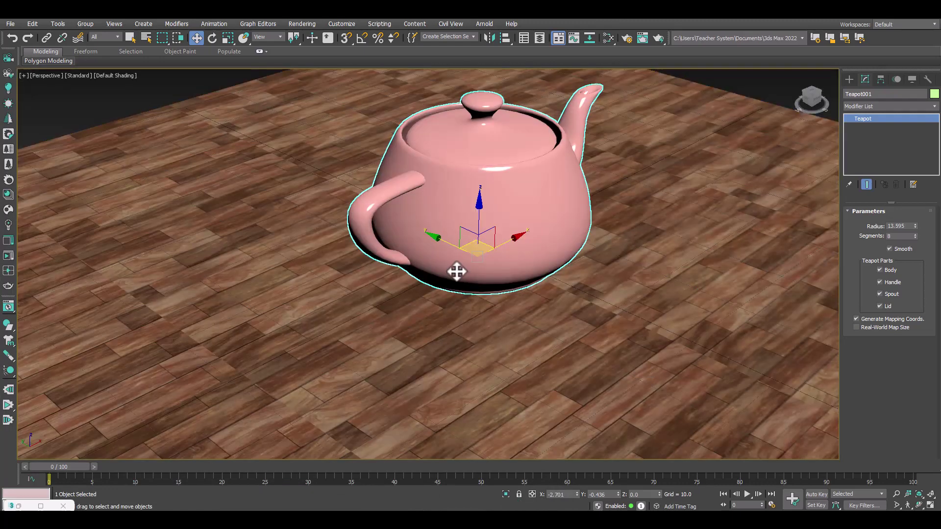
scroll(456, 273, up, 2)
mouse_move(453, 272)
mouse_down()
mouse_move(466, 256)
mouse_move(441, 350)
mouse_move(456, 372)
mouse_up()
scroll(469, 384, down, 1)
middle_drag(469, 383, 409, 283)
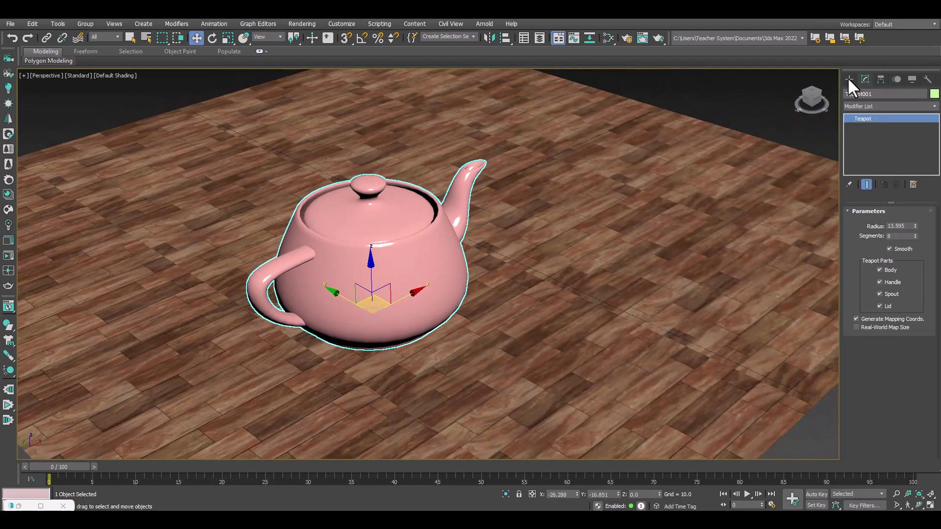
Step: Show the Corona light types under Create > Lights
click(848, 78)
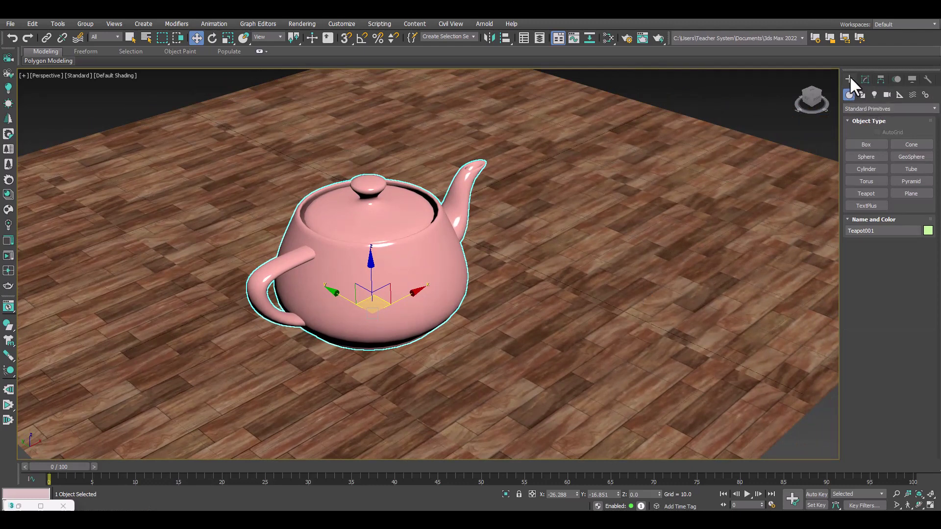
click(874, 95)
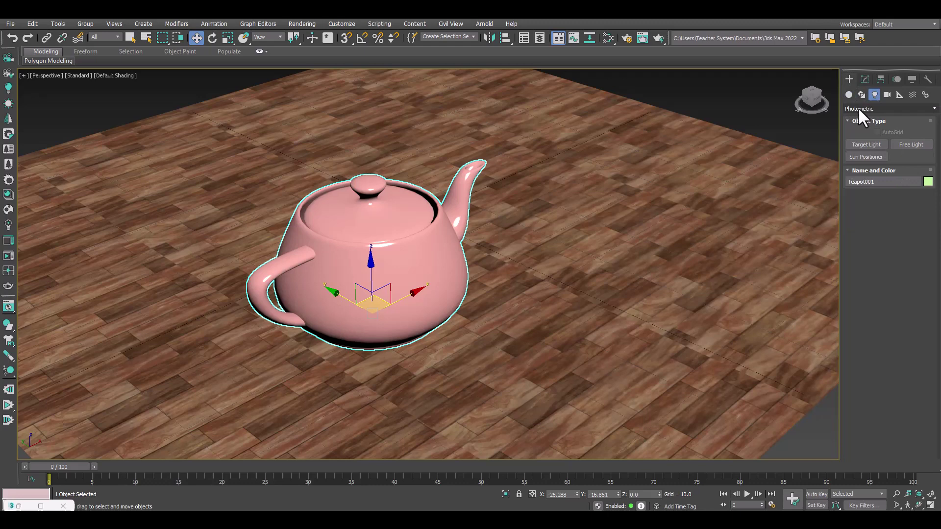
click(858, 109)
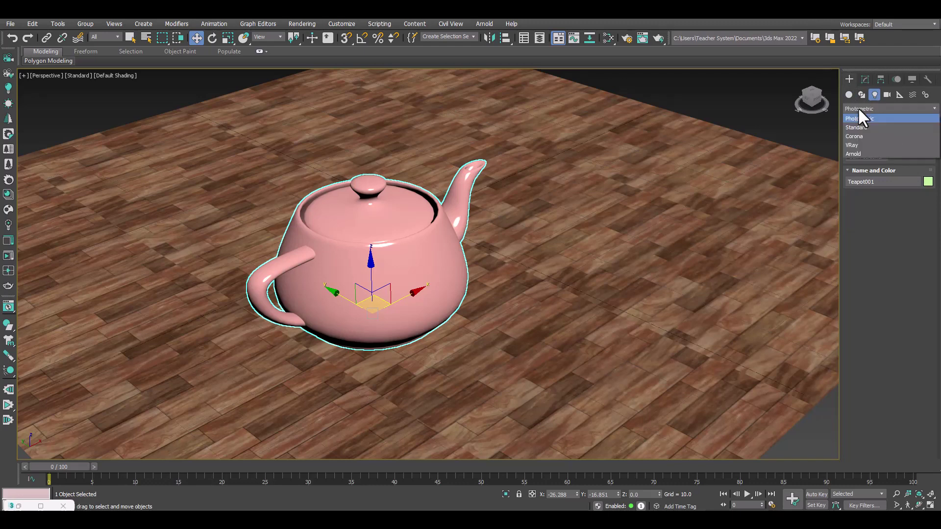
click(856, 137)
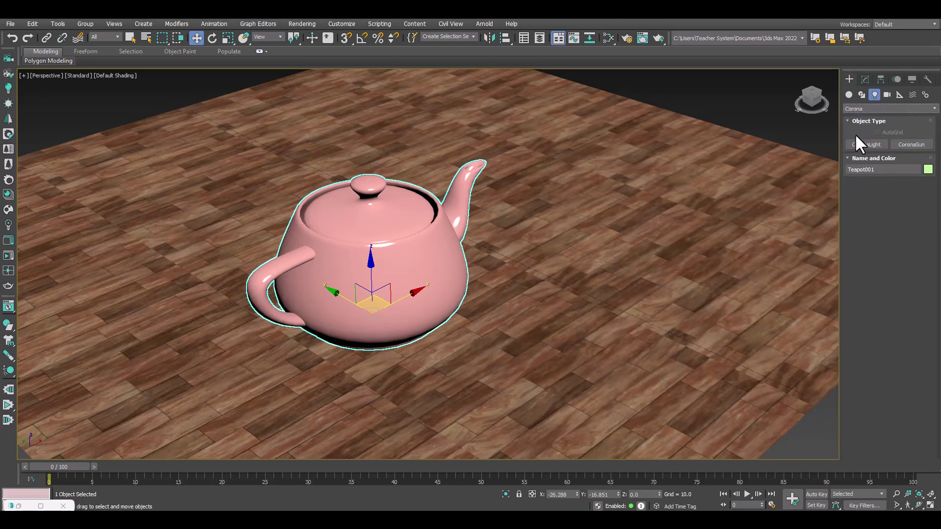
Step: Create a rectangular CoronaLight with intensity 30 by dragging it out in the Front viewport
click(860, 146)
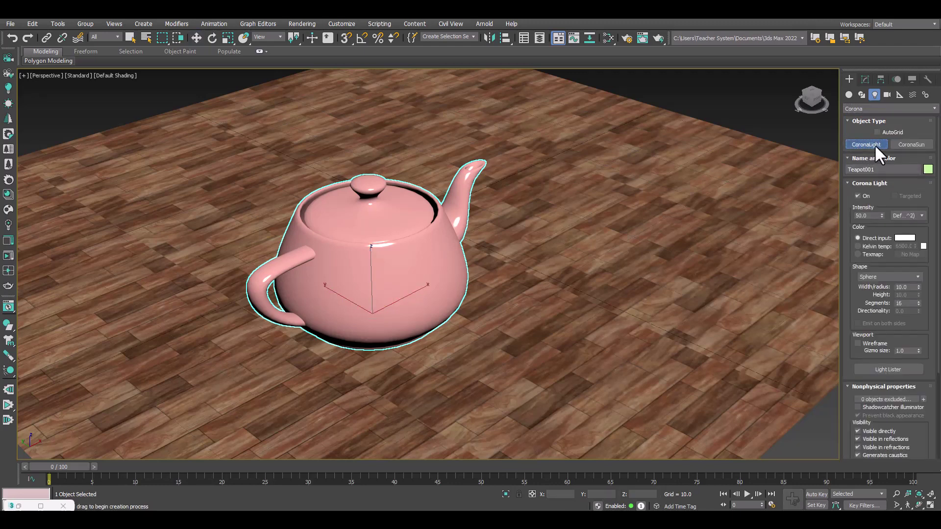
click(872, 217)
text(30)
key(Return)
click(890, 277)
click(887, 291)
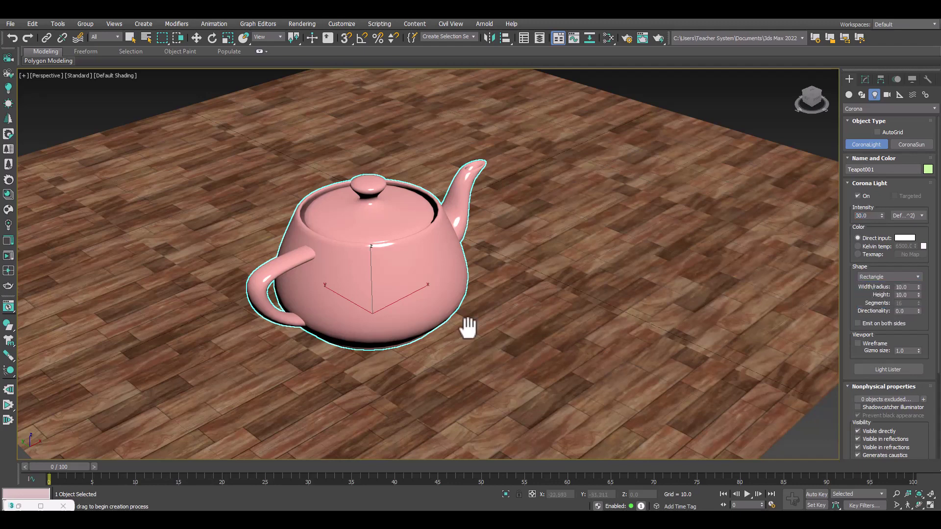
key(alt+w)
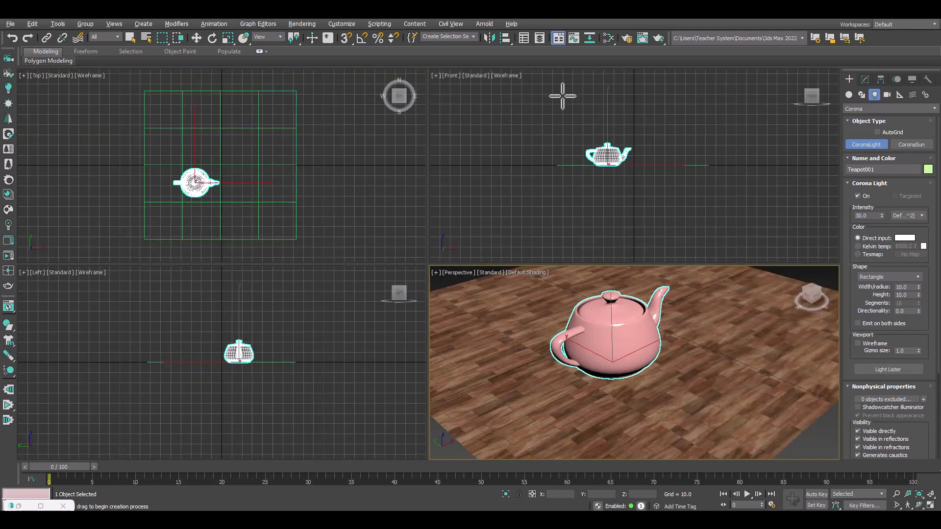
click(549, 91)
drag(549, 91, 669, 175)
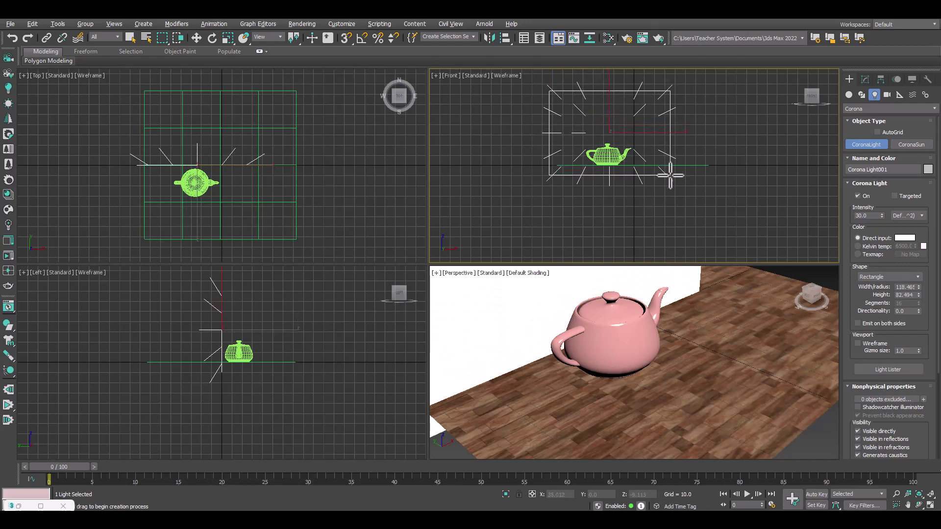
Step: Move the light to the teapot's right, tilt it toward the teapot, and raise it
click(196, 38)
scroll(588, 361, down, 3)
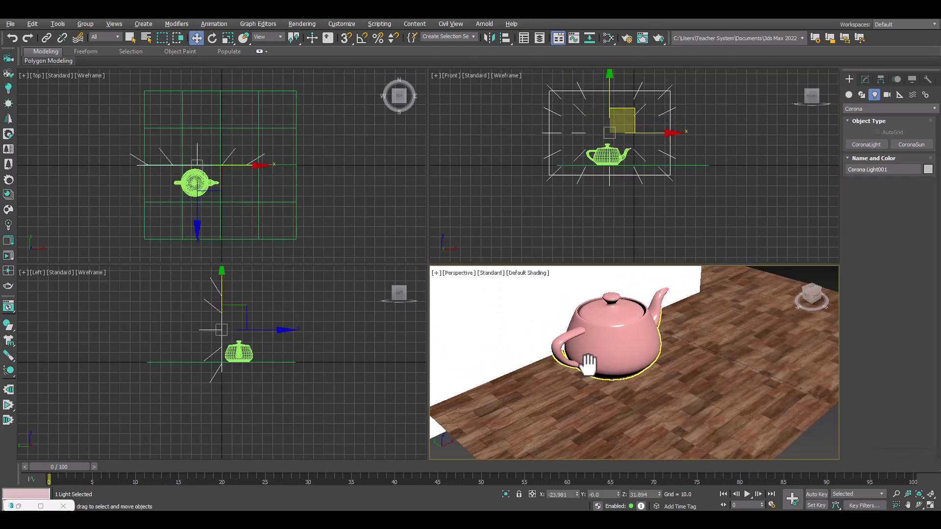
middle_drag(588, 361, 586, 375)
key(alt+w)
mouse_move(458, 336)
alt+middle_down()
mouse_move(330, 252)
mouse_move(290, 248)
alt+middle_up()
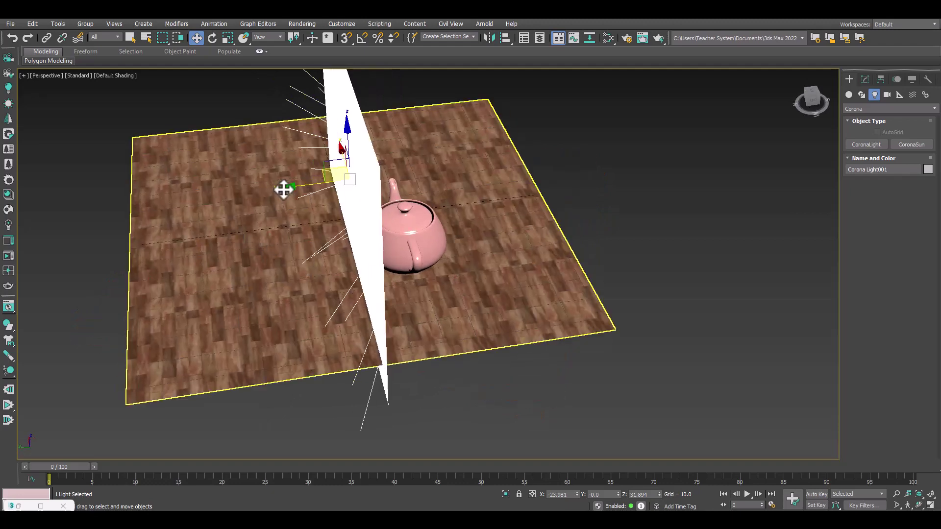
drag(285, 187, 557, 208)
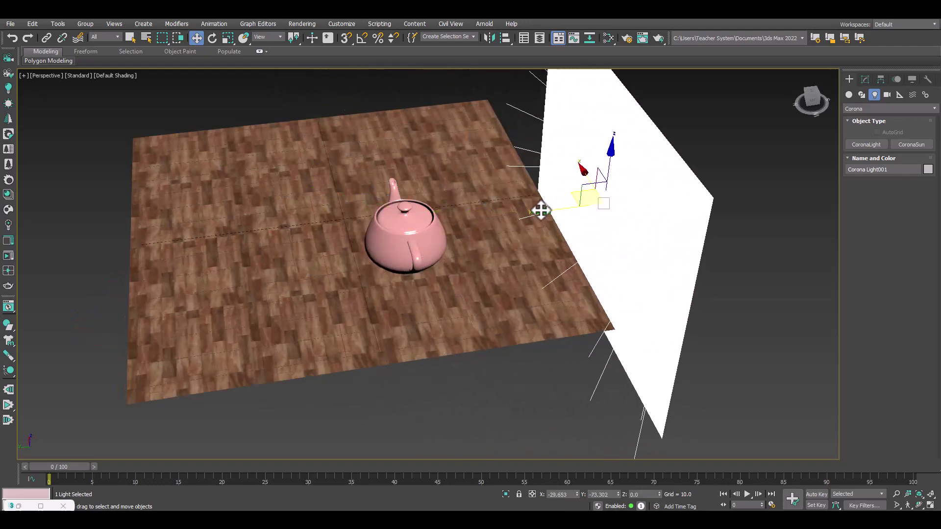
click(211, 38)
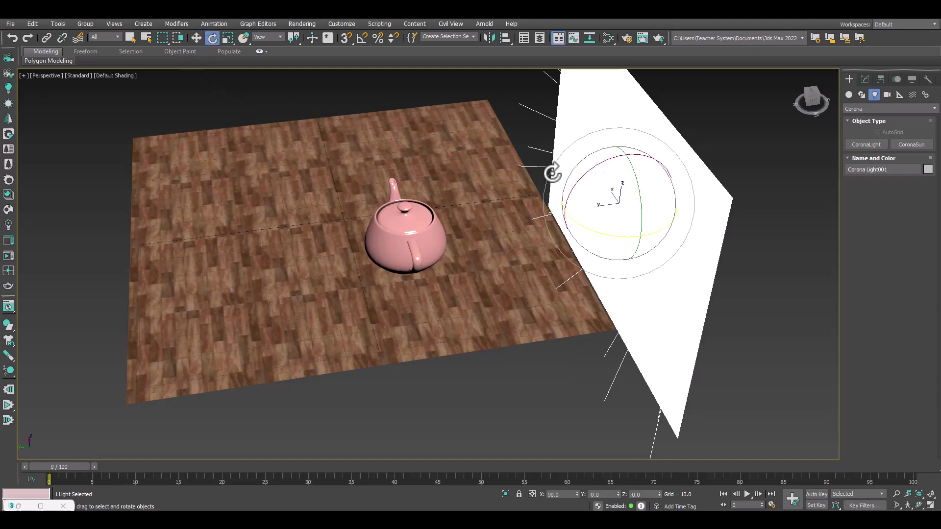
drag(571, 180, 561, 191)
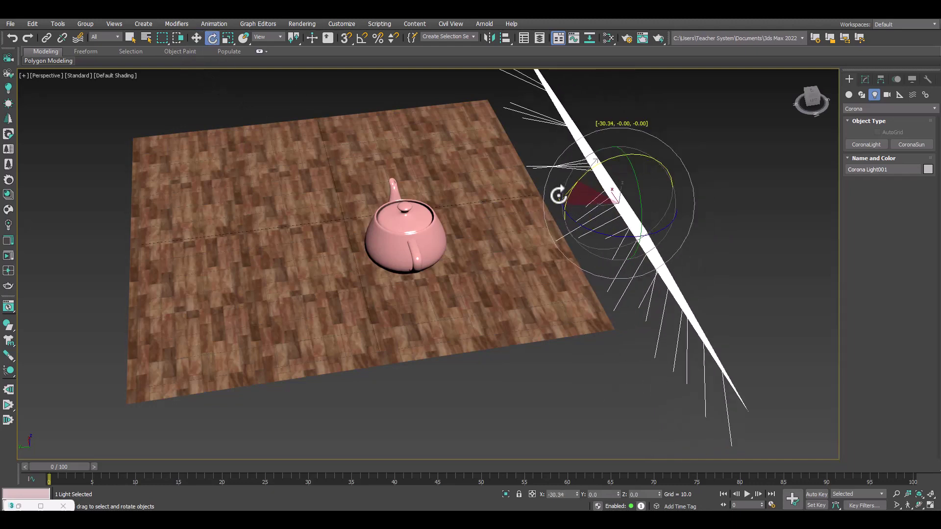
click(196, 38)
drag(624, 169, 630, 42)
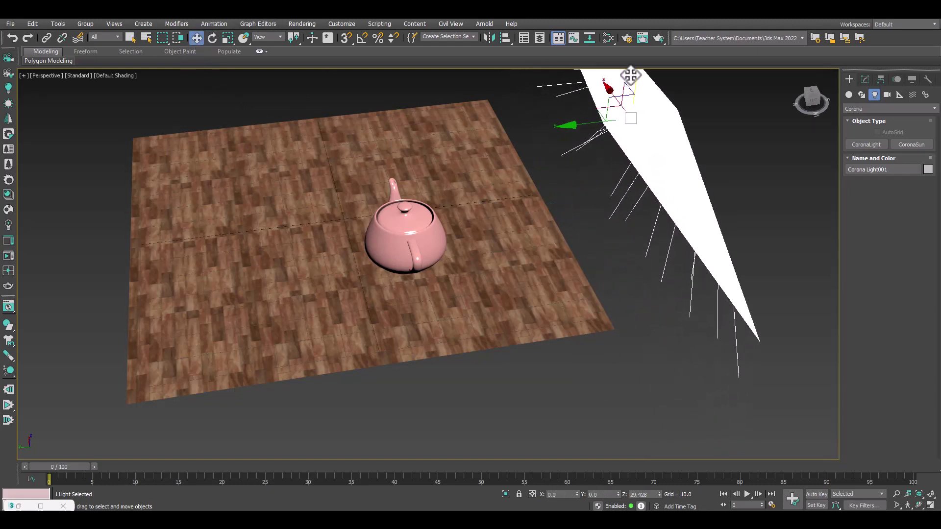
Step: Reframe the perspective view around the teapot with the safe frame shown
mouse_move(604, 231)
alt+middle_down()
mouse_move(574, 235)
mouse_move(550, 210)
mouse_move(693, 271)
alt+middle_up()
scroll(524, 295, up, 5)
middle_drag(525, 295, 693, 238)
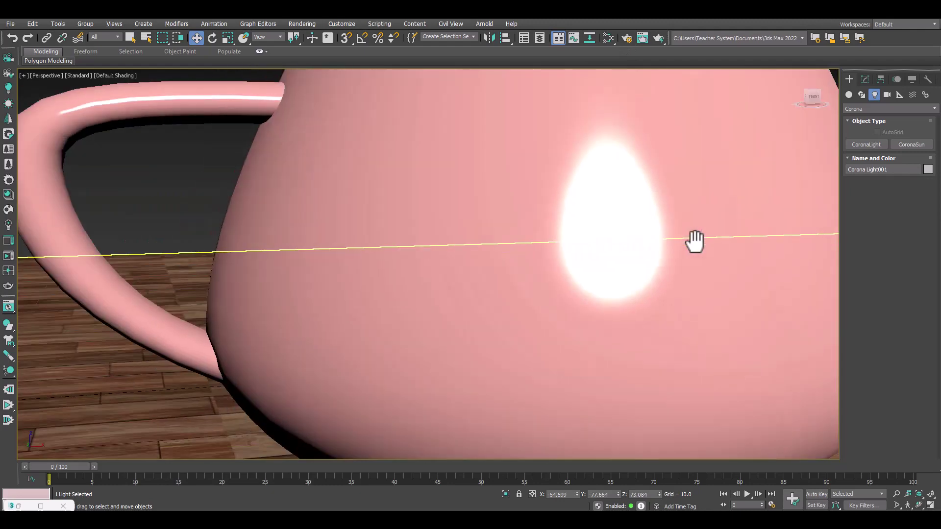
scroll(559, 273, down, 2)
scroll(567, 278, down, 2)
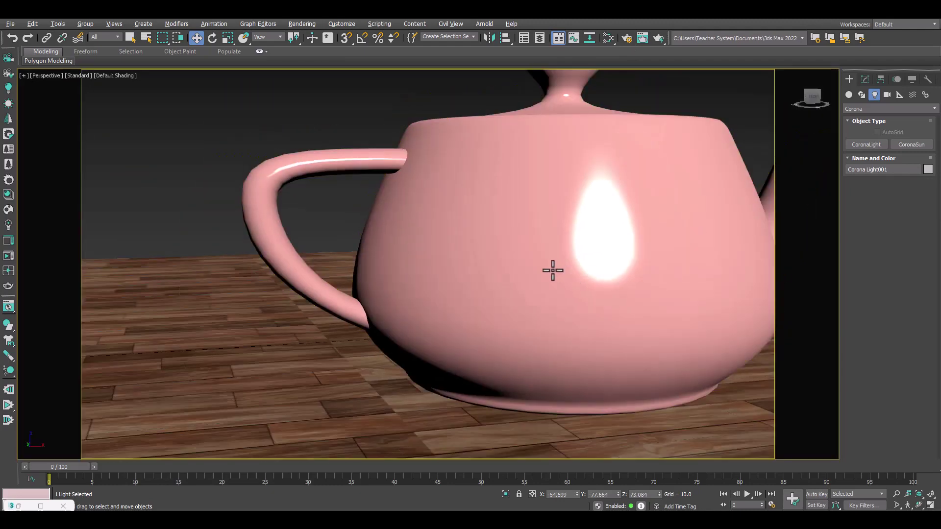
key(shift+f)
mouse_move(553, 269)
middle_down()
mouse_move(568, 273)
mouse_move(513, 265)
mouse_move(550, 332)
mouse_move(578, 342)
middle_up()
scroll(513, 264, down, 2)
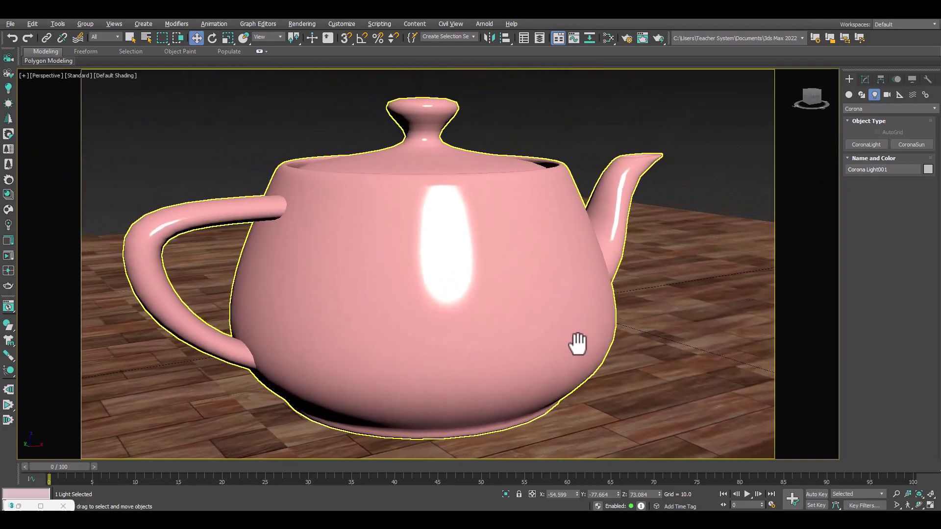
mouse_move(510, 327)
alt+middle_down()
mouse_move(511, 337)
mouse_move(484, 307)
mouse_move(507, 361)
alt+middle_up()
Step: Render the teapot, stop and close the frame buffer, then start interactive rendering past the denoiser error
click(474, 301)
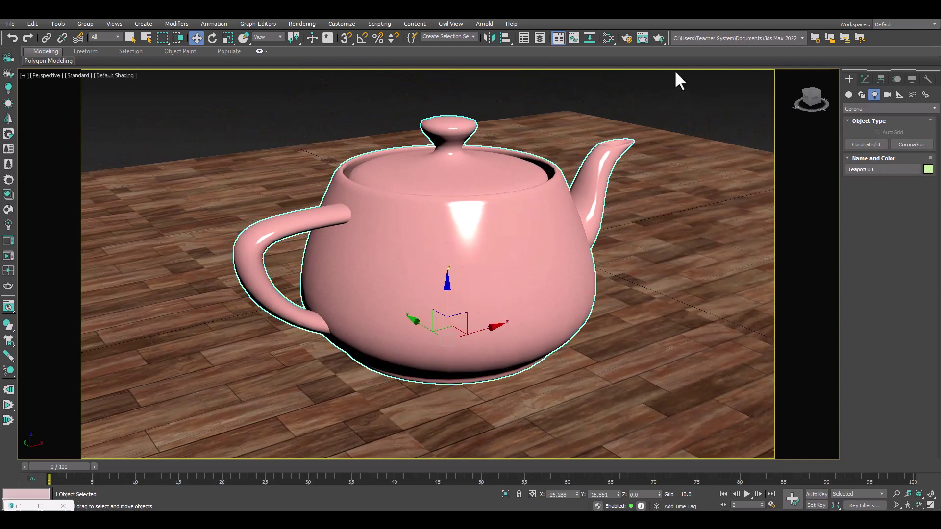
click(657, 38)
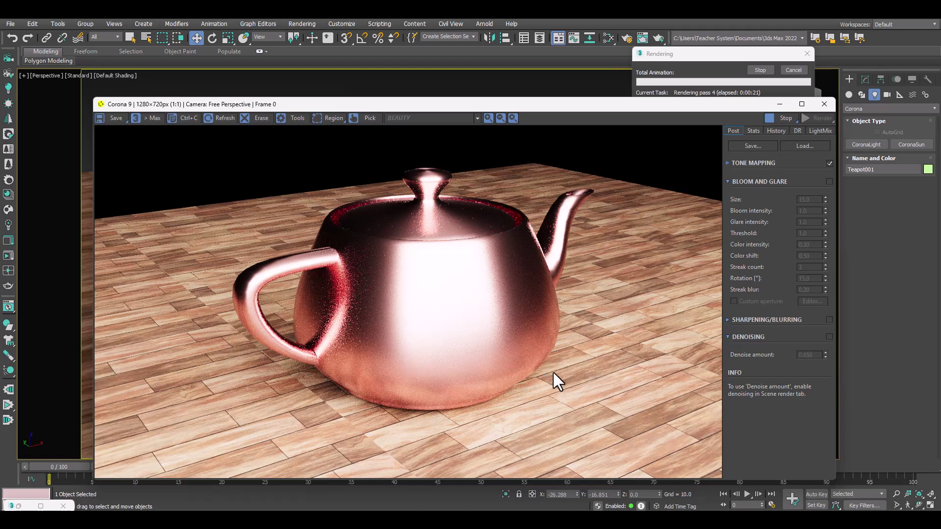
click(760, 71)
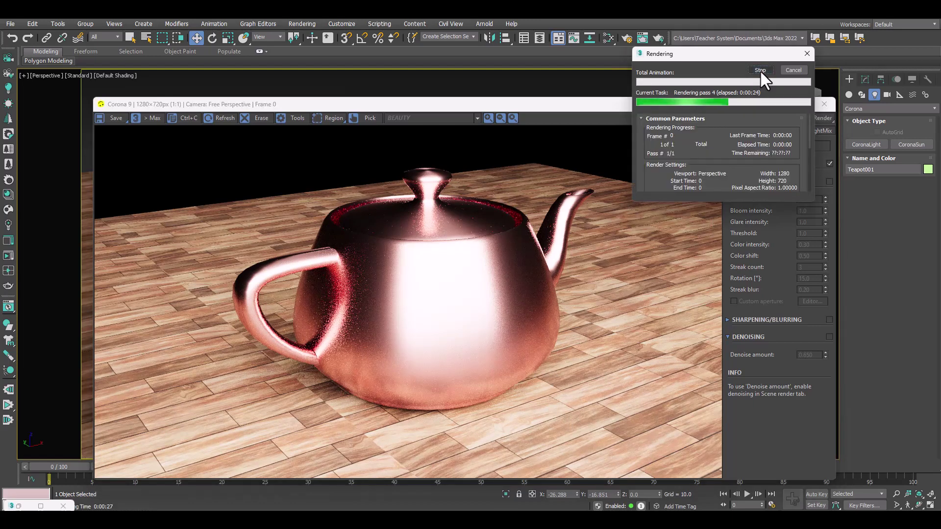
click(824, 105)
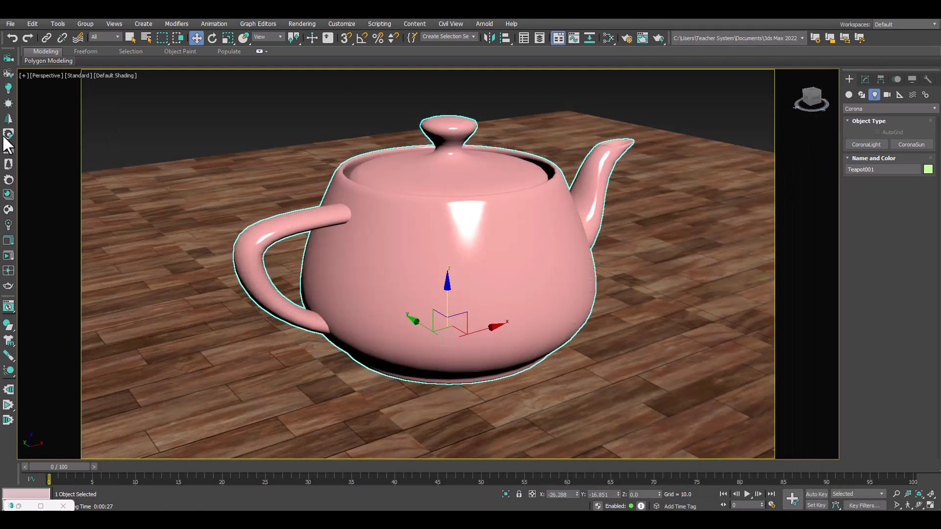
click(7, 258)
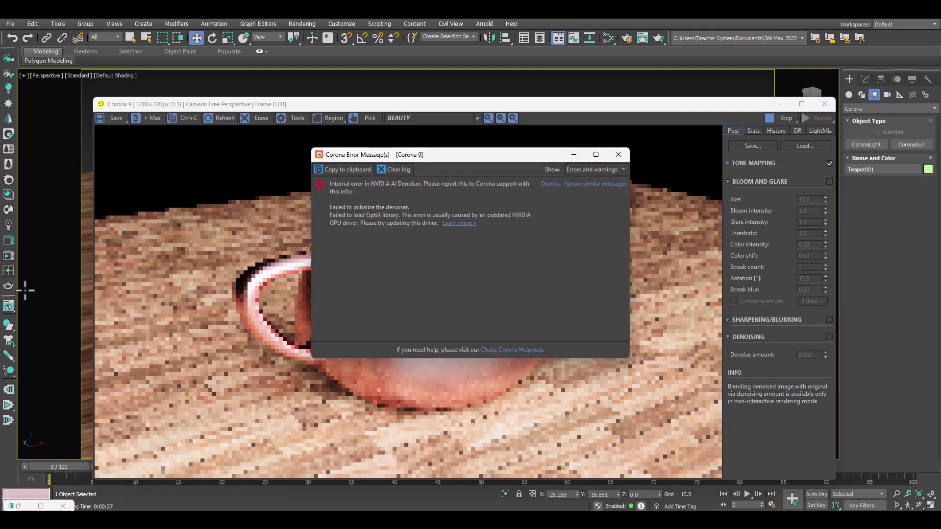
click(574, 154)
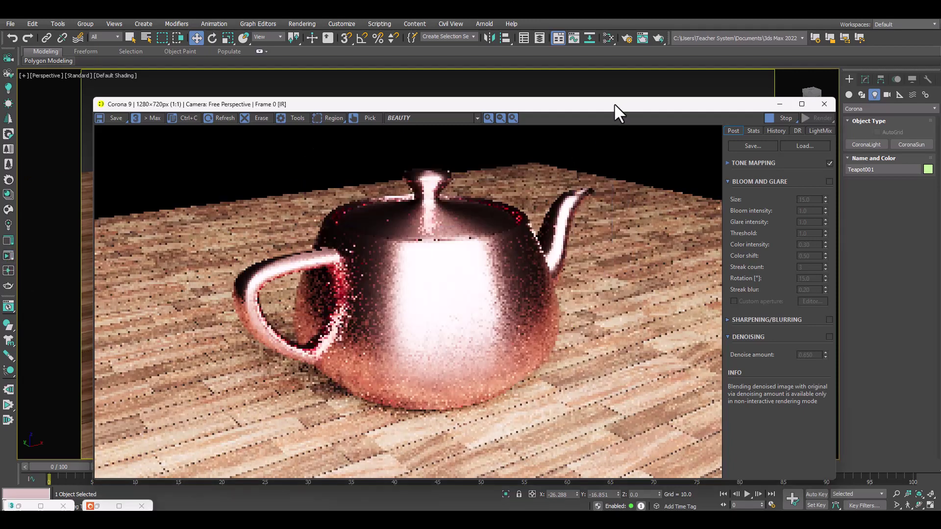
Step: Open the Slate Material Editor showing Material #26 and arrange it beside the Corona render window
mouse_move(614, 103)
mouse_down()
mouse_move(496, 86)
mouse_move(505, 80)
mouse_up()
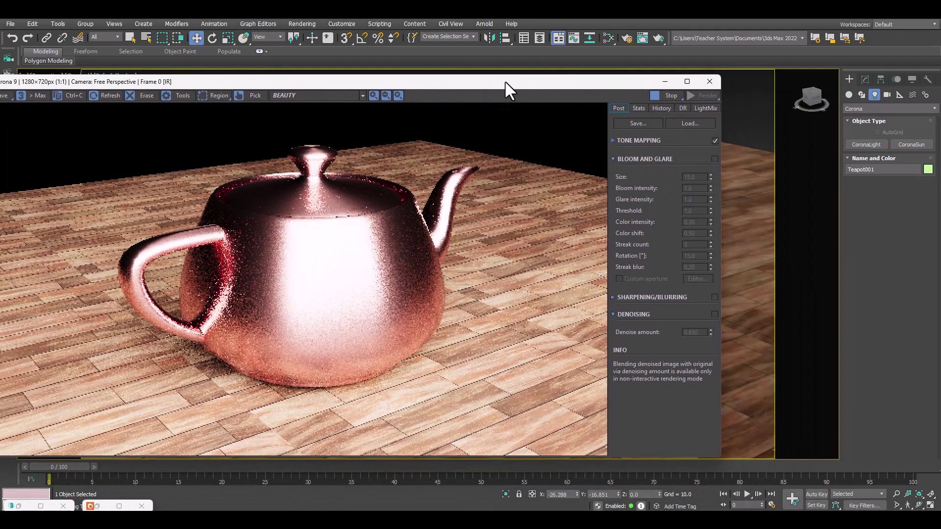
click(608, 37)
mouse_move(193, 102)
mouse_down()
mouse_move(667, 130)
mouse_move(555, 201)
mouse_move(446, 251)
mouse_move(492, 232)
mouse_up()
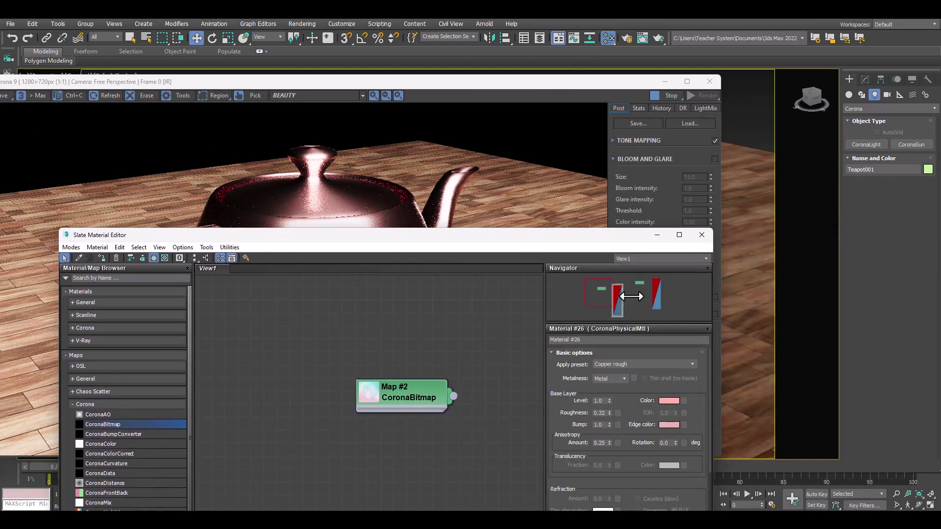
drag(729, 296, 512, 299)
middle_drag(425, 386, 207, 367)
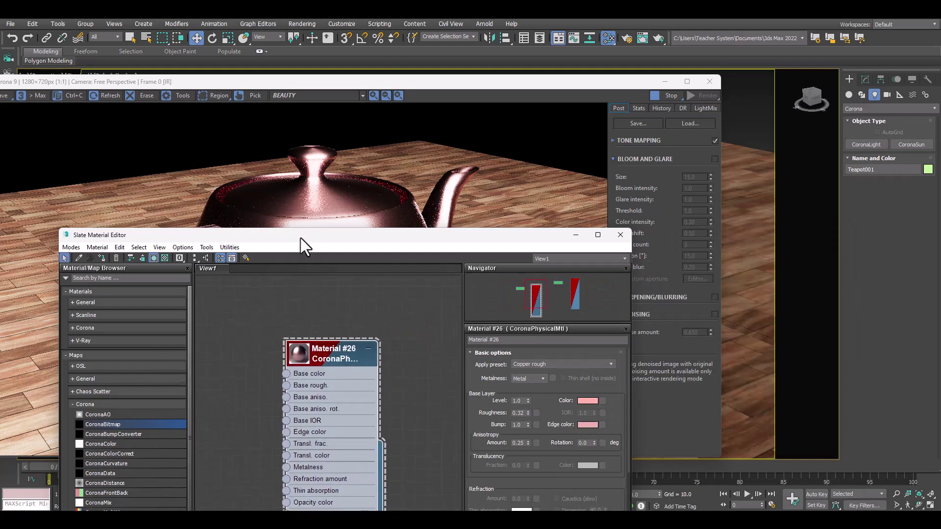
drag(301, 238, 637, 188)
click(520, 83)
drag(517, 81, 383, 86)
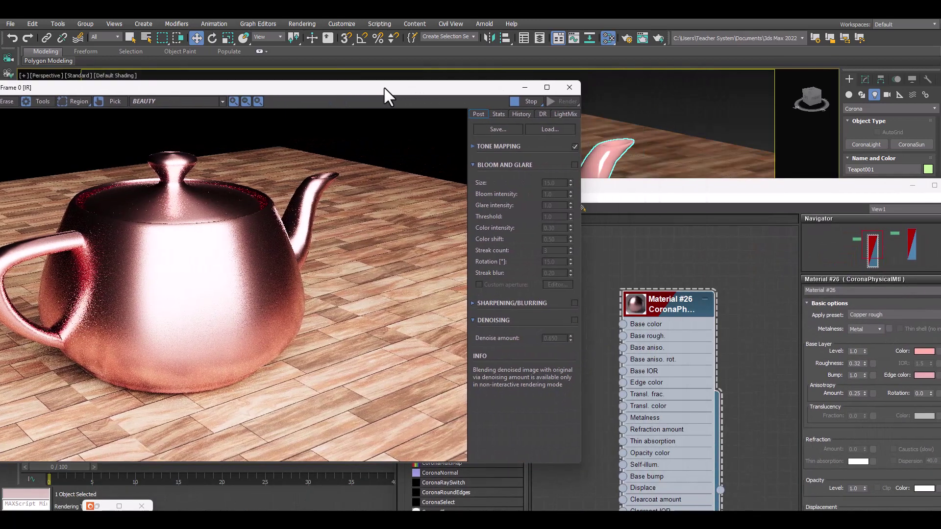
drag(722, 201, 617, 119)
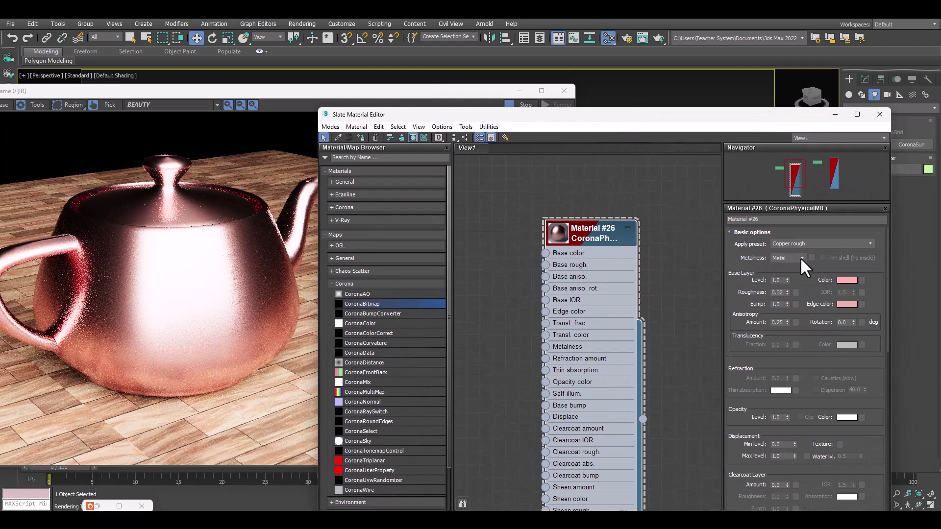
Step: Apply the Glass, then Plexiglass, then Gold yellow presets to Material #26
click(797, 244)
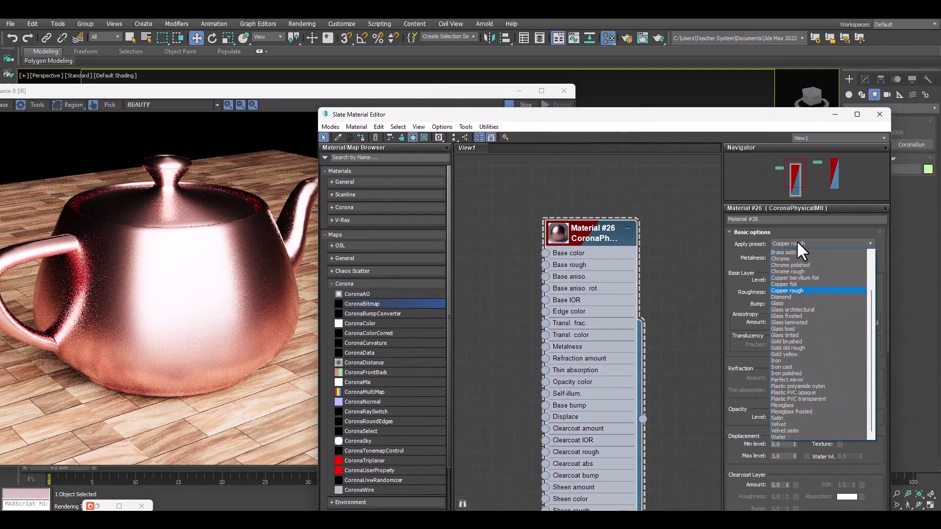
click(784, 302)
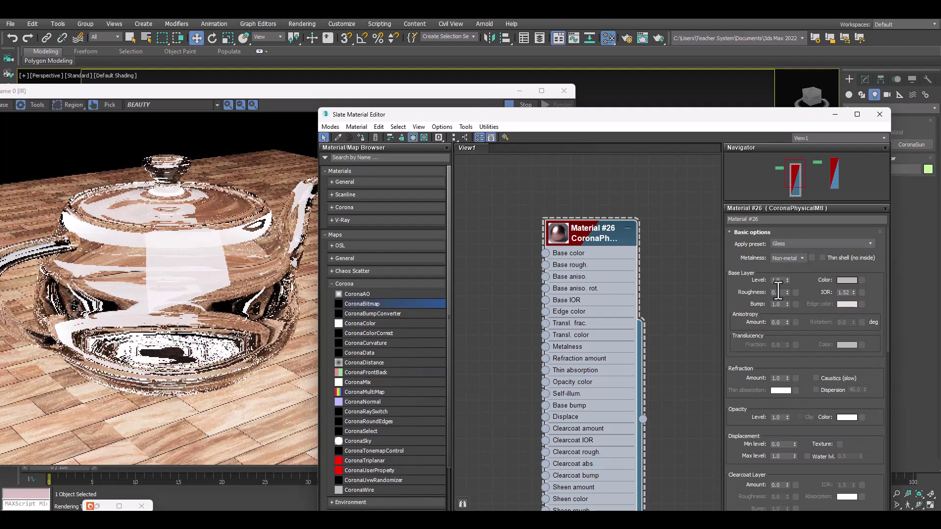
click(788, 244)
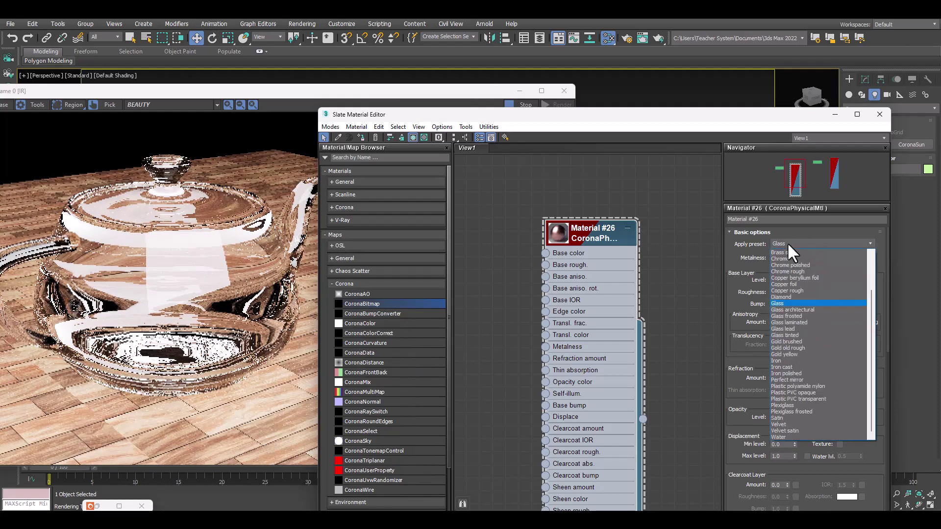
click(783, 405)
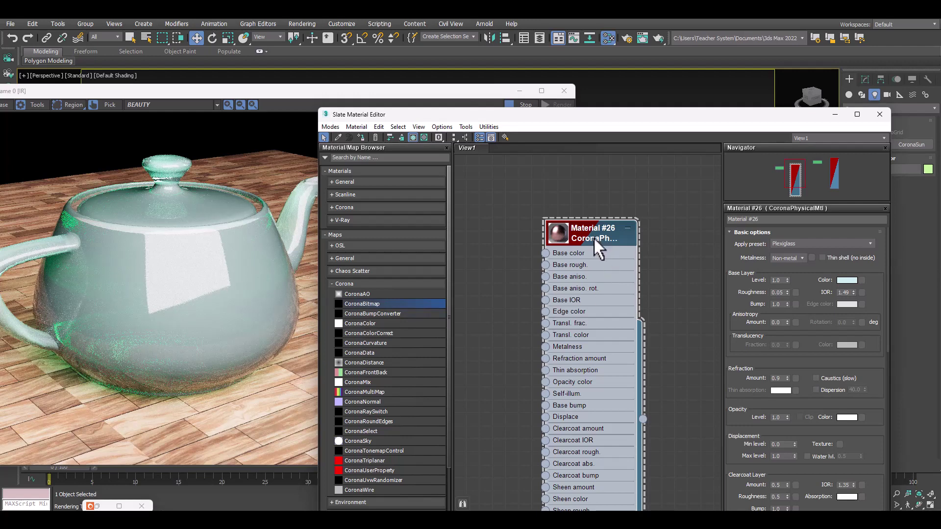
click(839, 242)
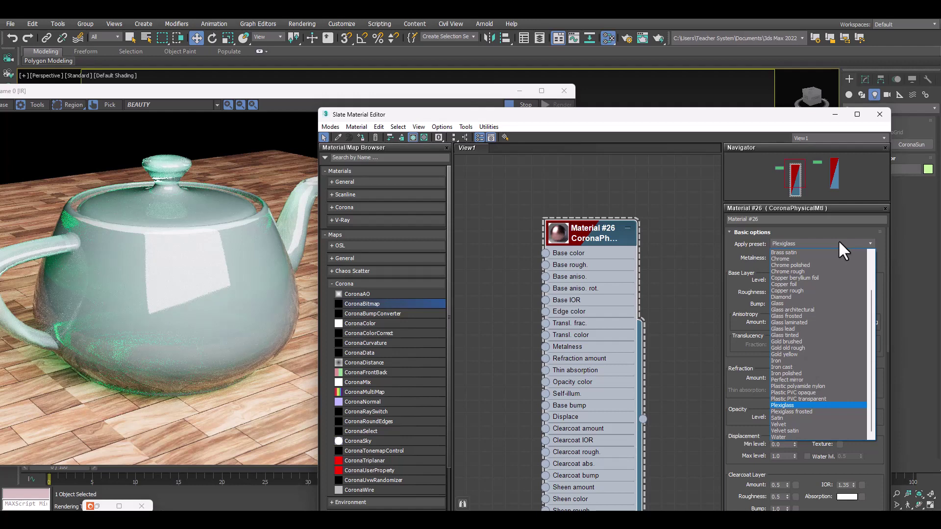
click(796, 352)
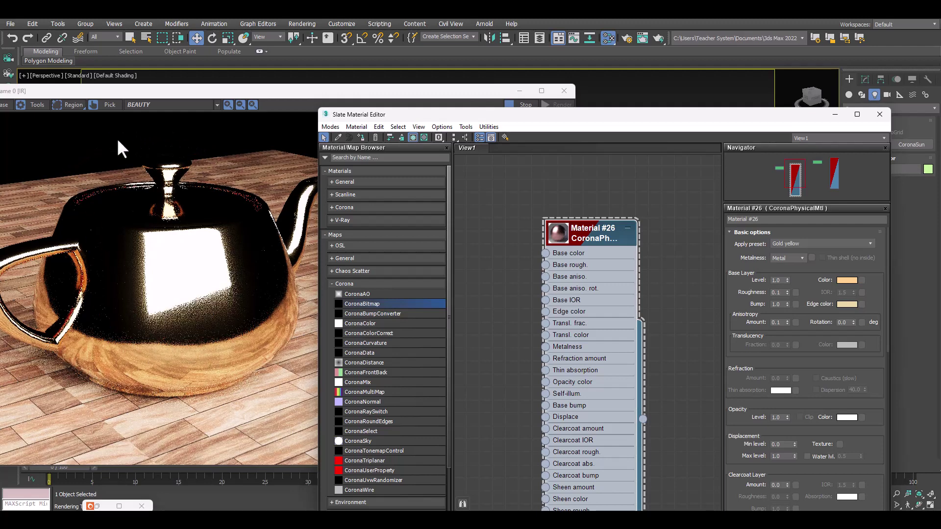
Step: Cycle Material #26 through Chrome, Chrome rough, Plastic PVC transparent, polyamide nylon, then Plastic PVC opaque
click(799, 244)
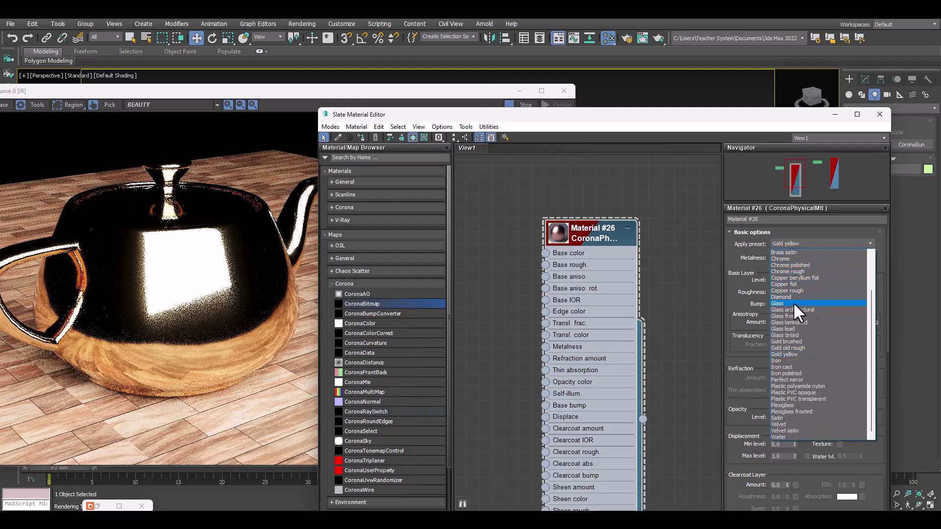
click(803, 258)
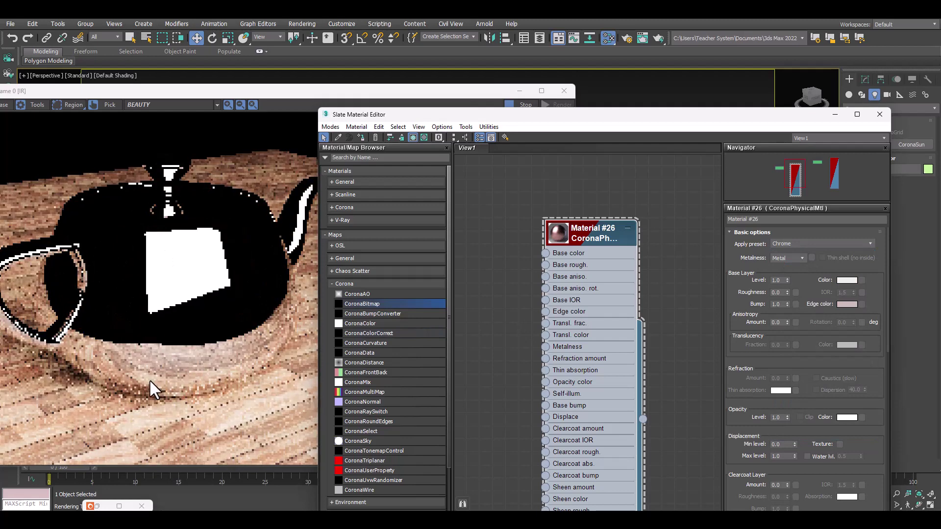
click(790, 243)
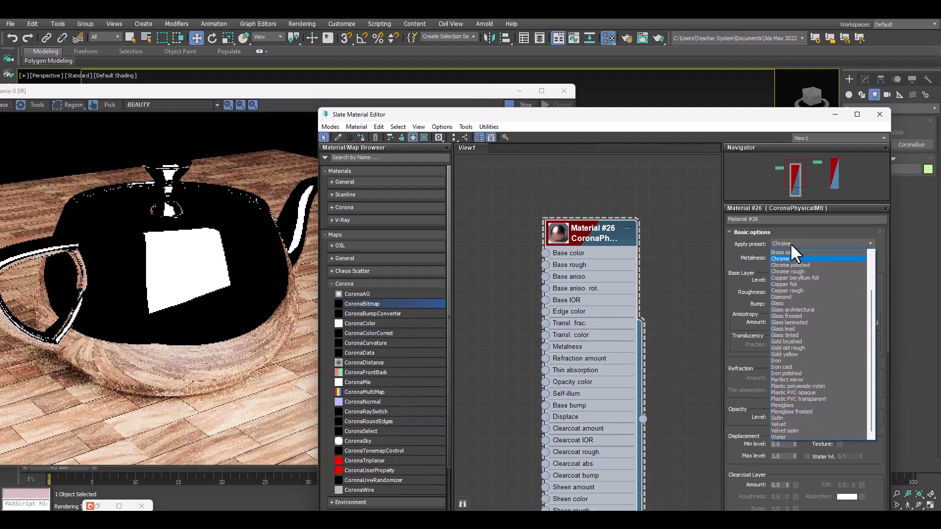
click(791, 270)
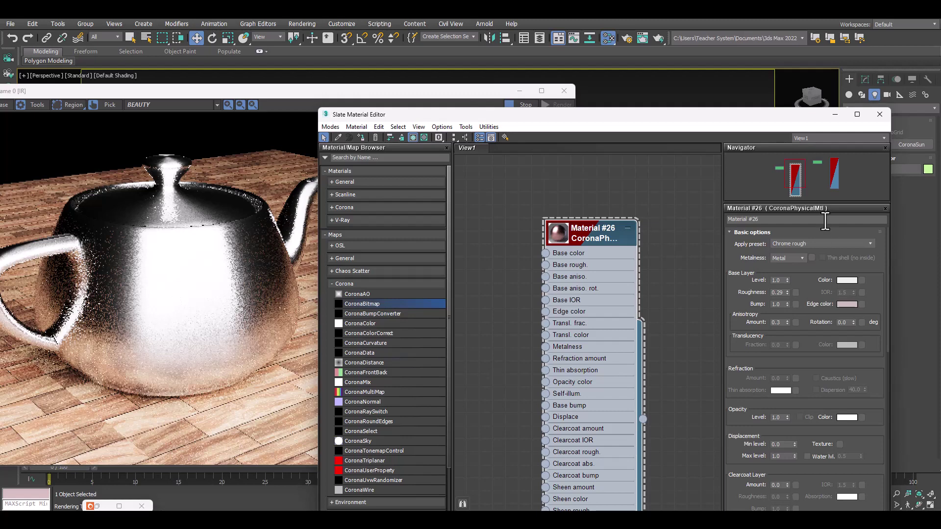
click(815, 239)
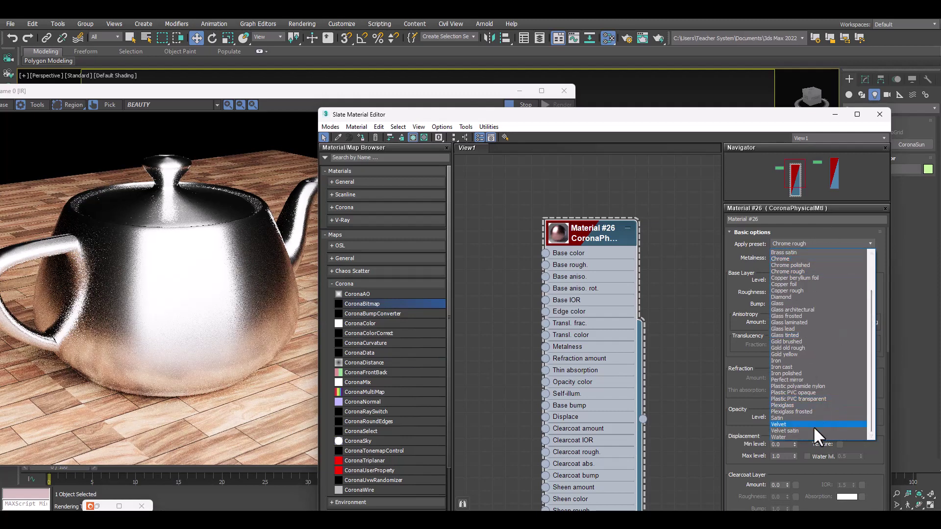
click(815, 398)
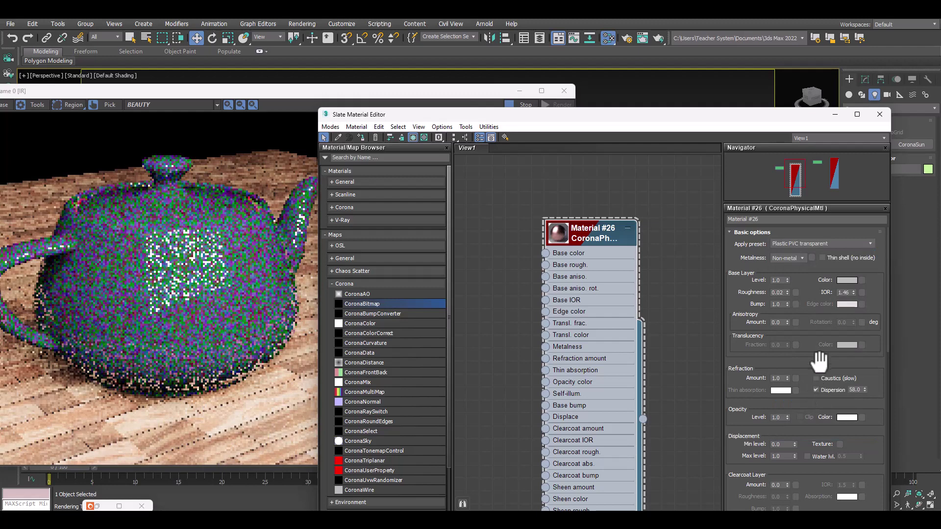
click(801, 243)
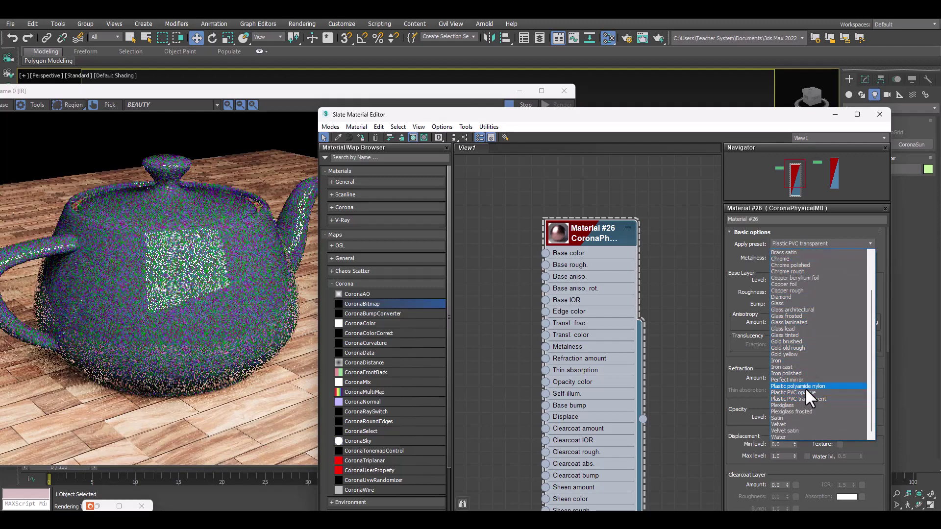
click(805, 386)
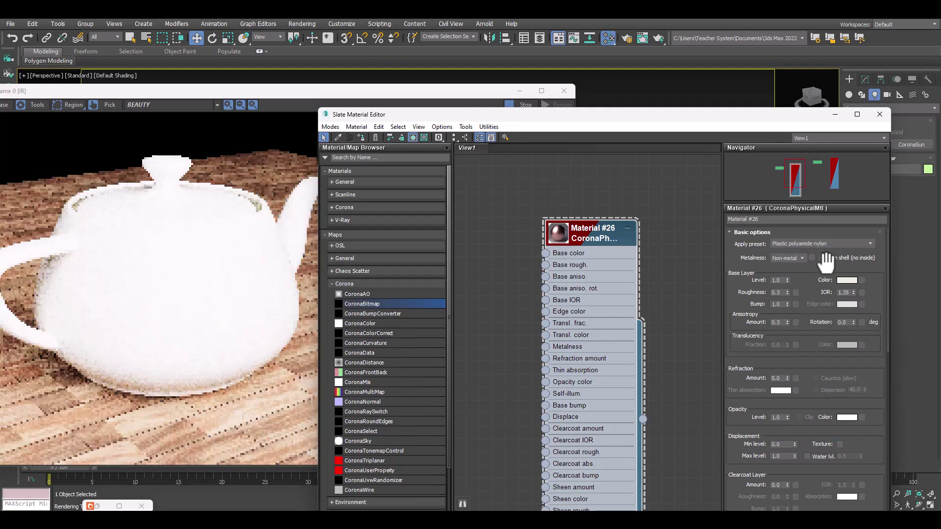
click(804, 240)
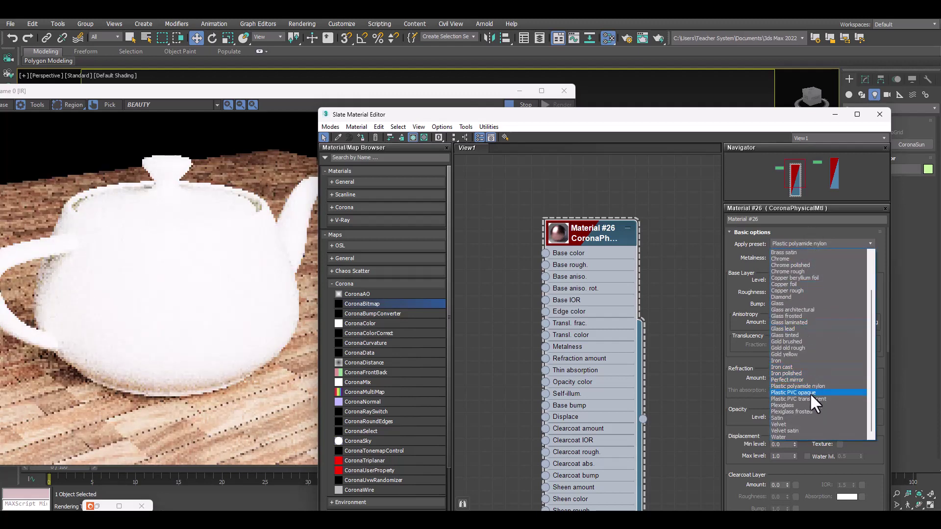
click(810, 392)
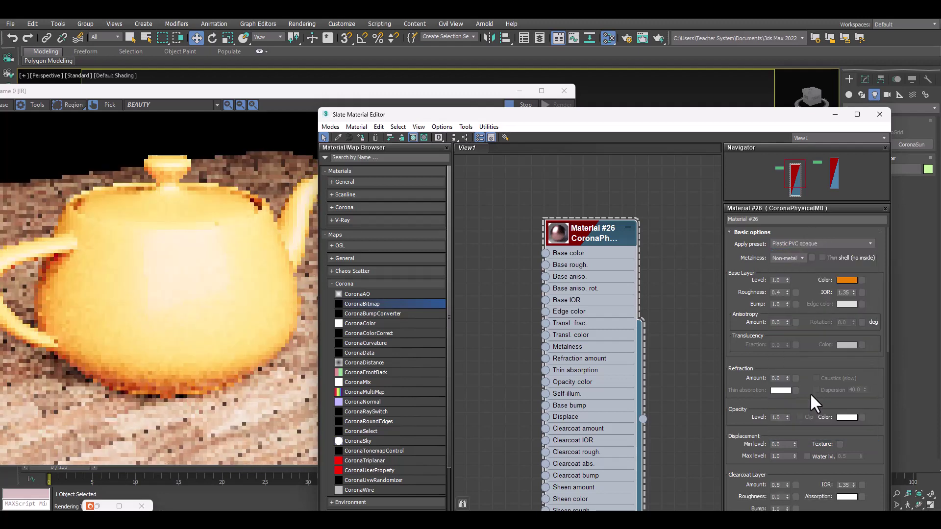
Step: Shift Material #26's Base Layer colour hue from orange to blue in the Color Selector
click(848, 280)
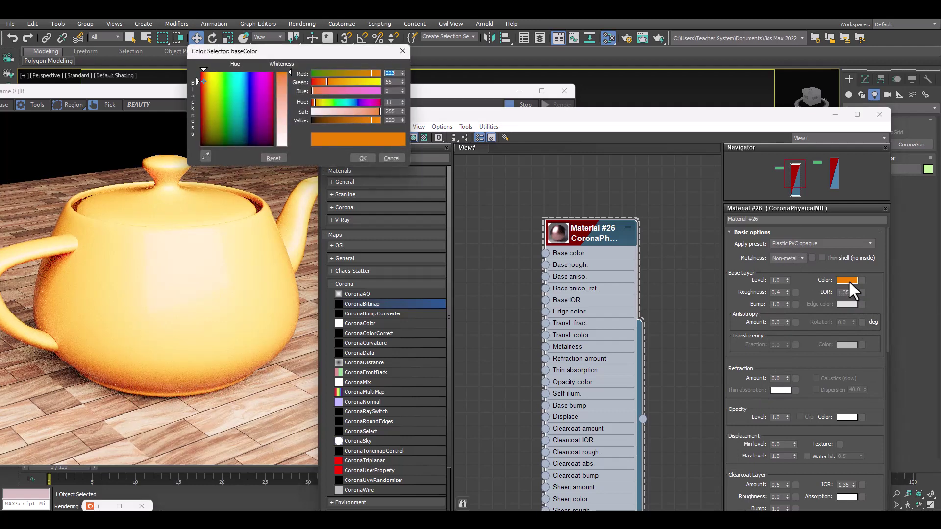
click(222, 82)
drag(223, 81, 246, 82)
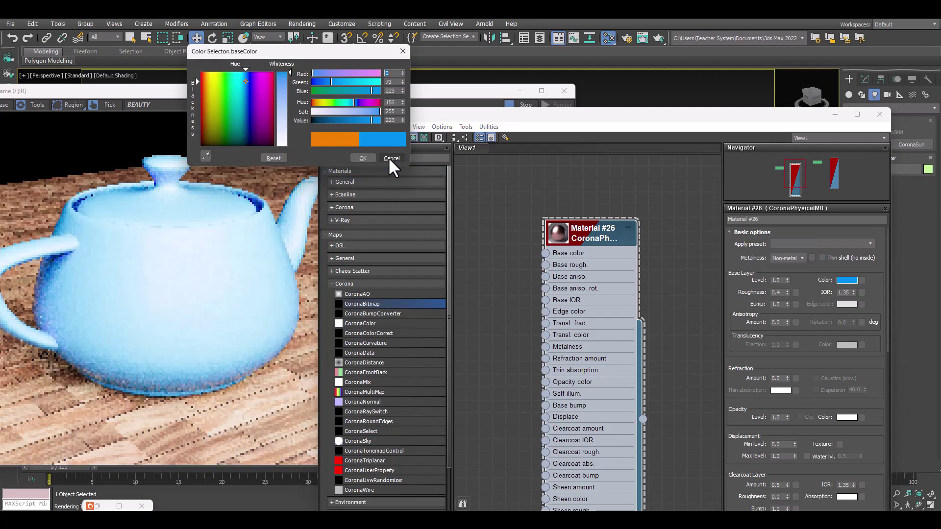
click(363, 158)
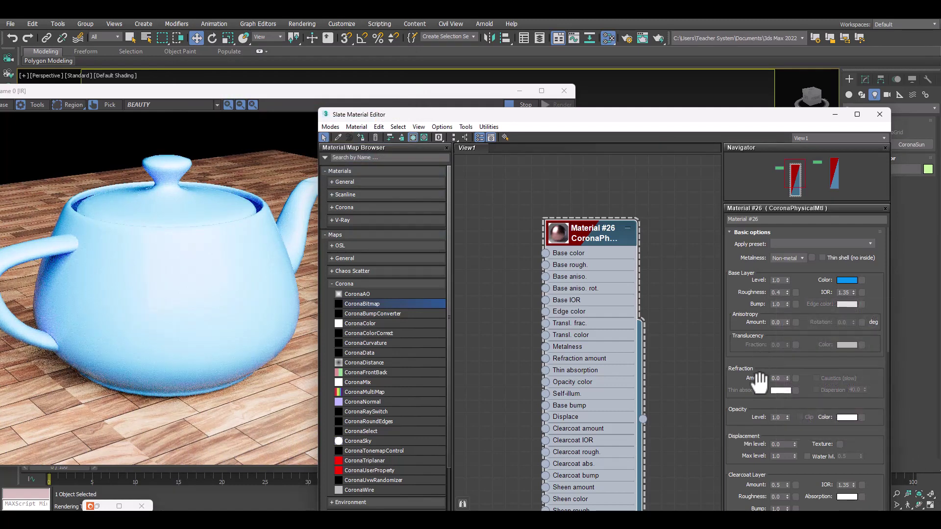
scroll(757, 377, down, 3)
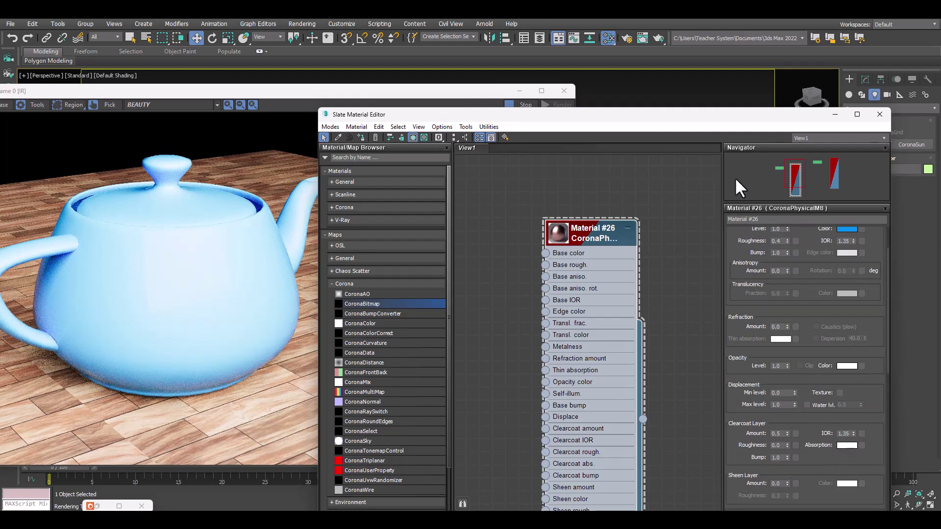
Step: Close the interactive render window and reposition the material editor and its node view
click(563, 91)
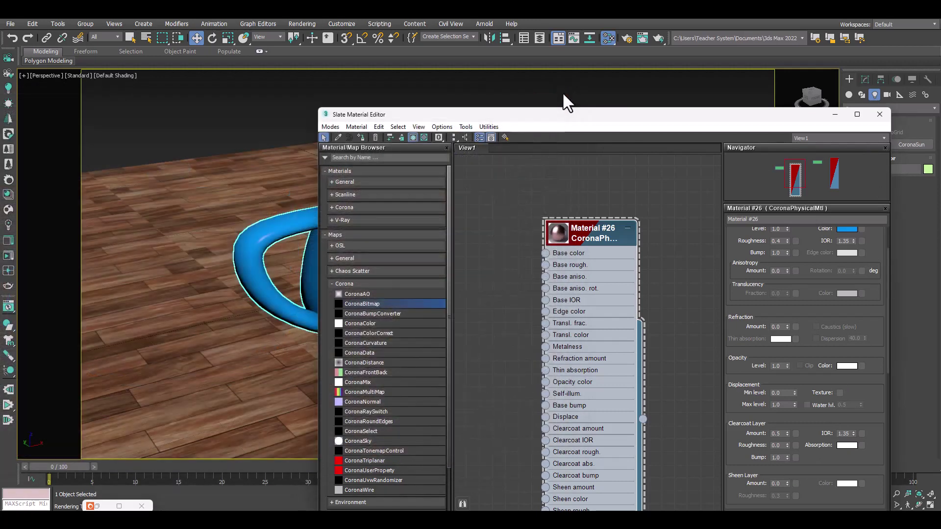
drag(543, 119, 554, 96)
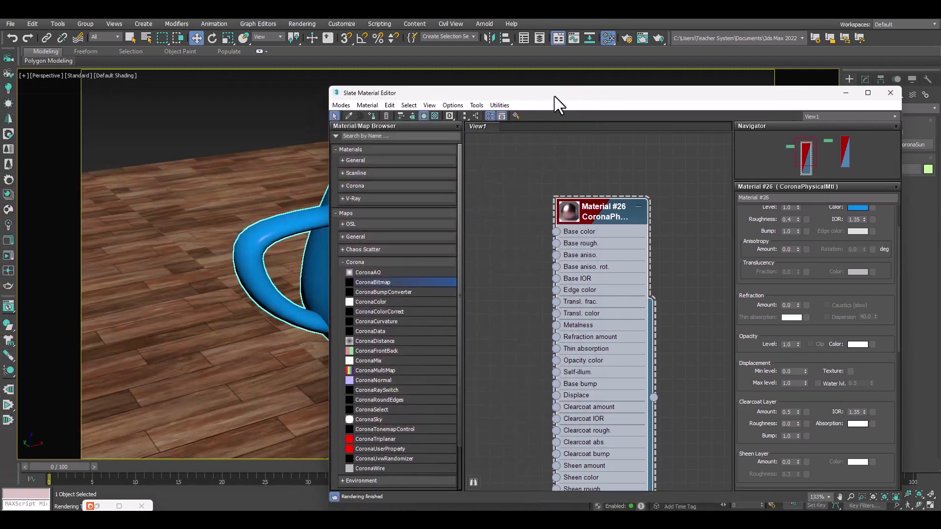
middle_drag(565, 322, 599, 272)
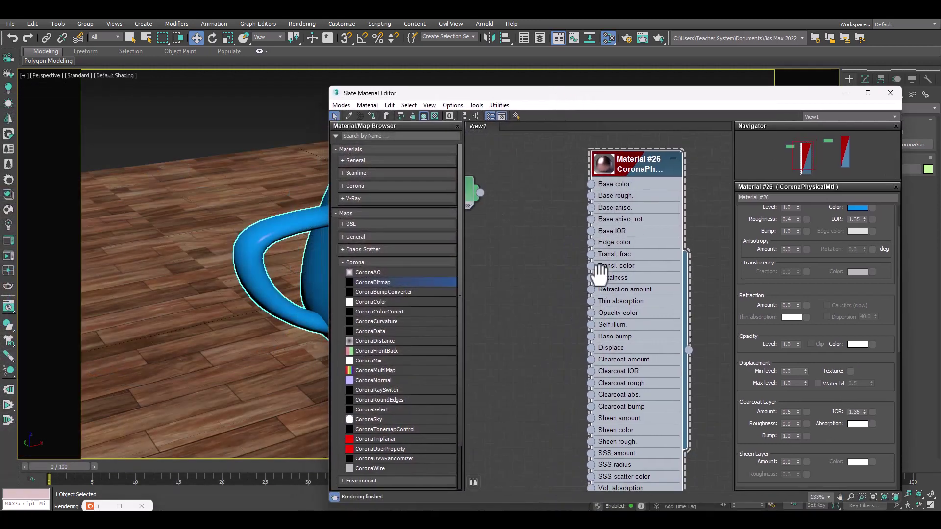
Step: Open the Corona Material Library, browsing Walls and Plastics before scrolling through Ceramics porcelain
click(7, 197)
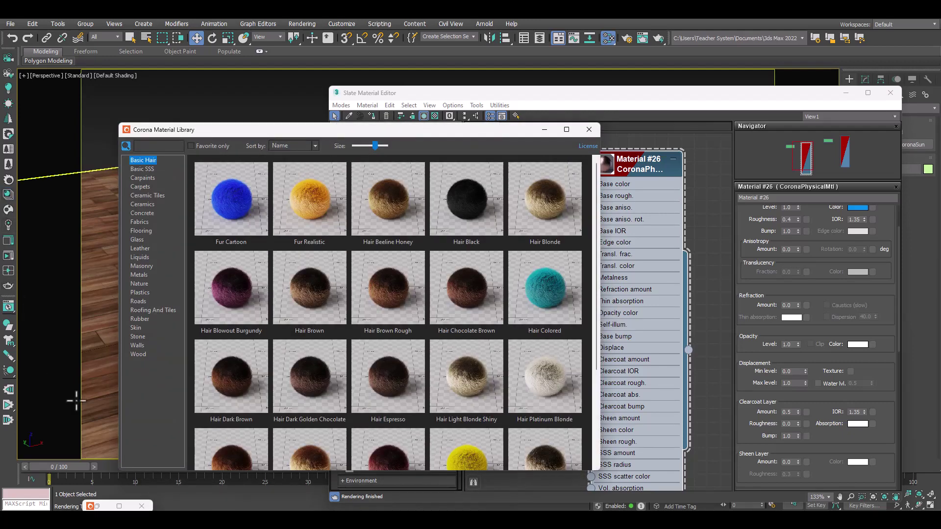
click(140, 347)
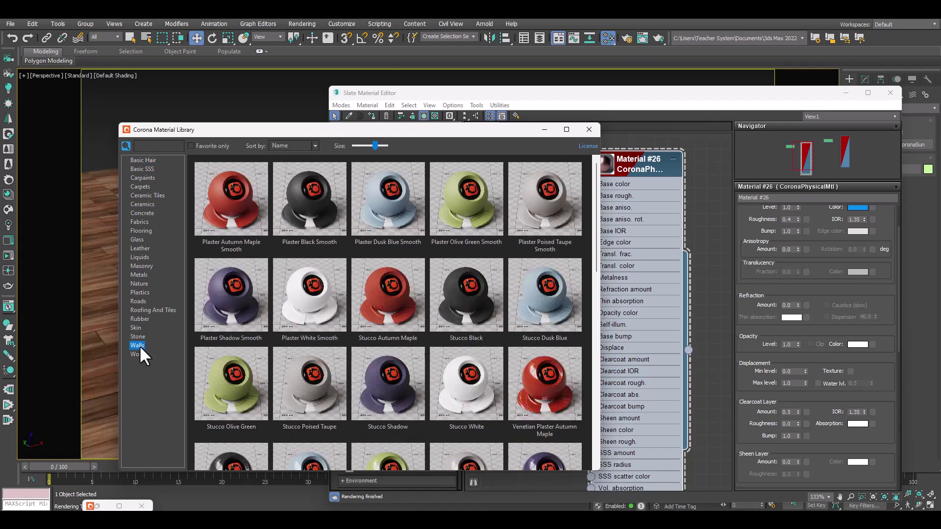
click(148, 291)
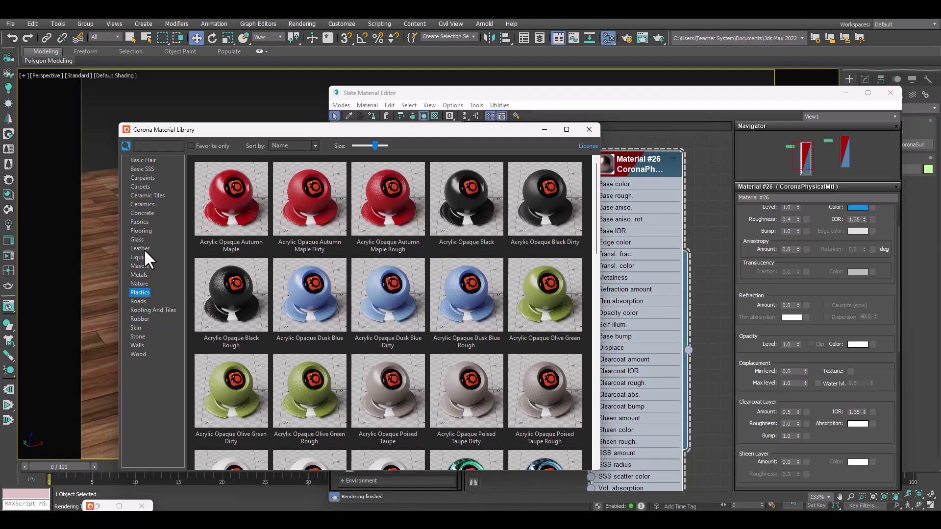
click(151, 205)
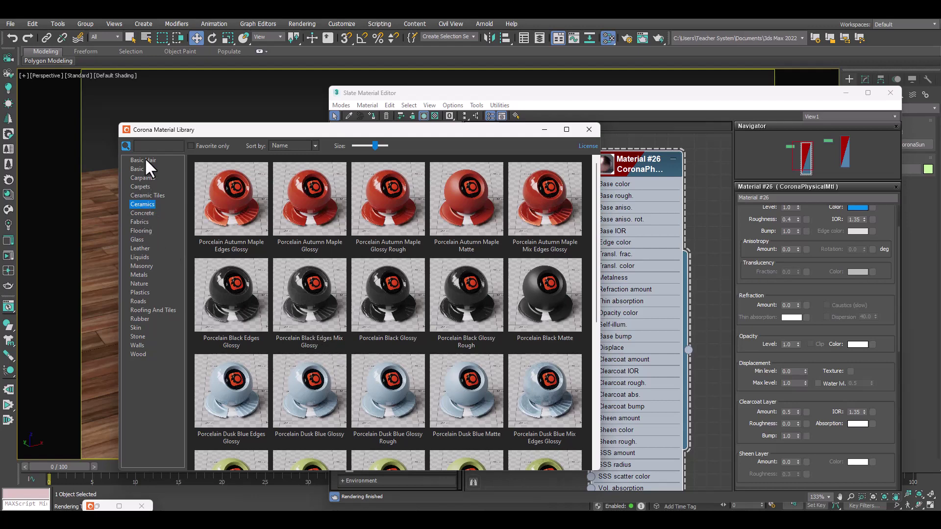
scroll(399, 368, down, 3)
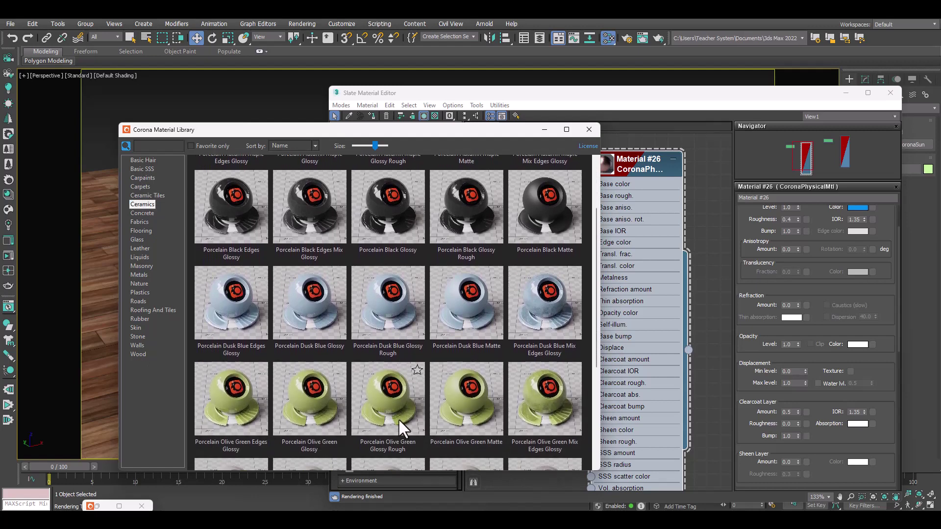
Step: Drag Porcelain Olive Green Glossy Rough from the library onto the teapot, then minimize the library
drag(454, 138, 311, 115)
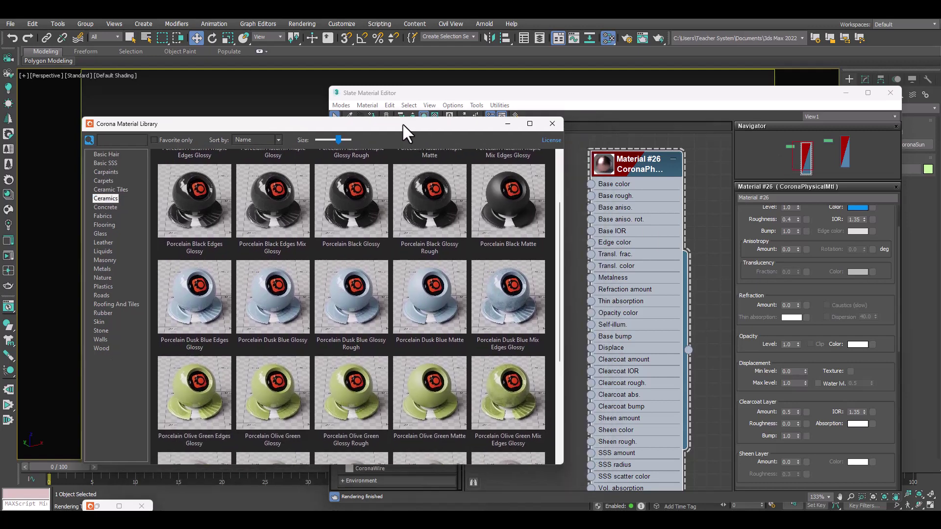
drag(472, 93, 698, 109)
mouse_move(245, 375)
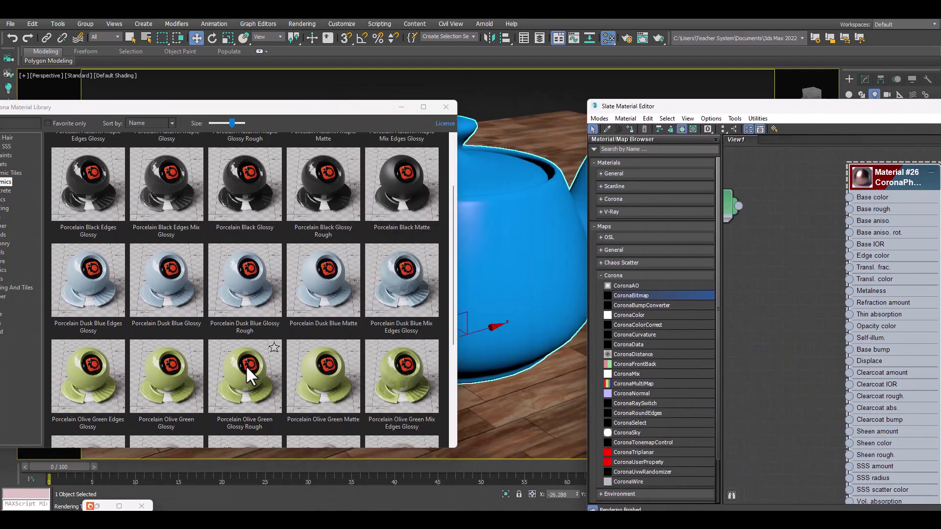
drag(243, 366, 511, 239)
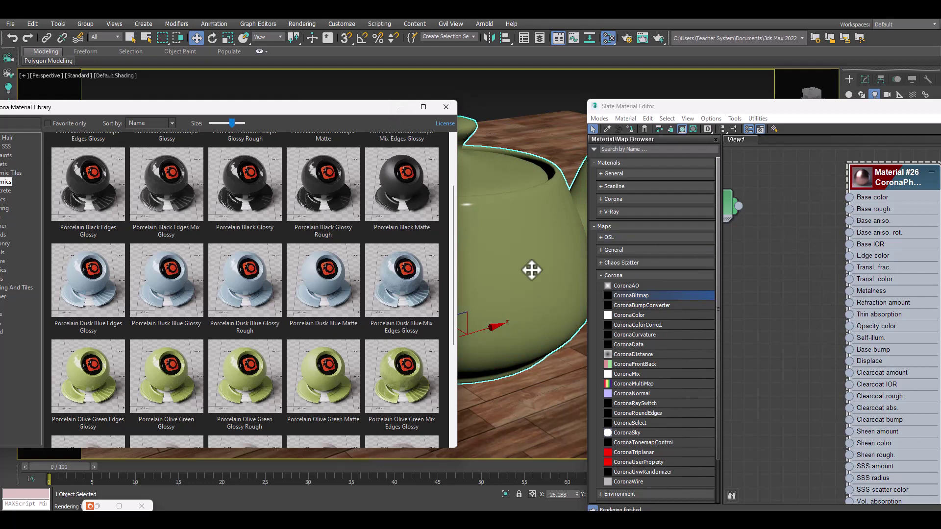
click(401, 107)
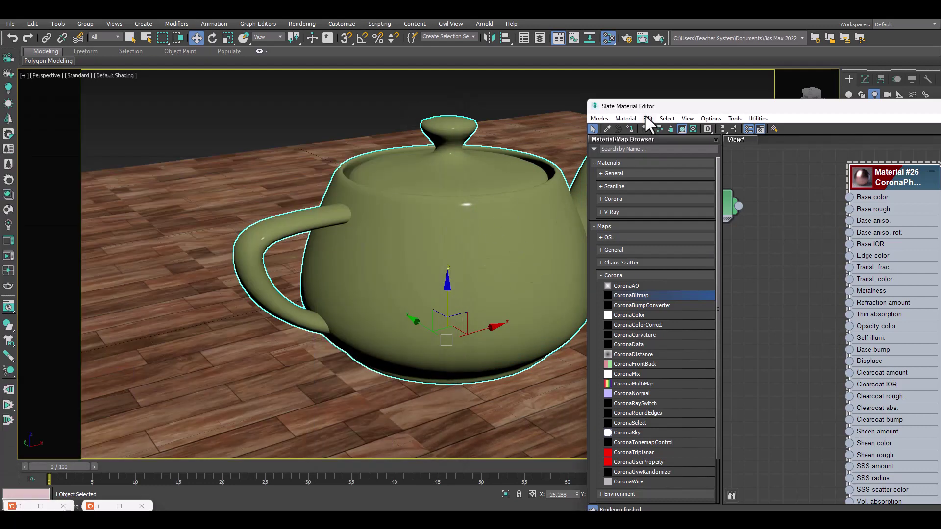
Step: Start a 1280 × 720 production render of the olive-green porcelain teapot
click(658, 38)
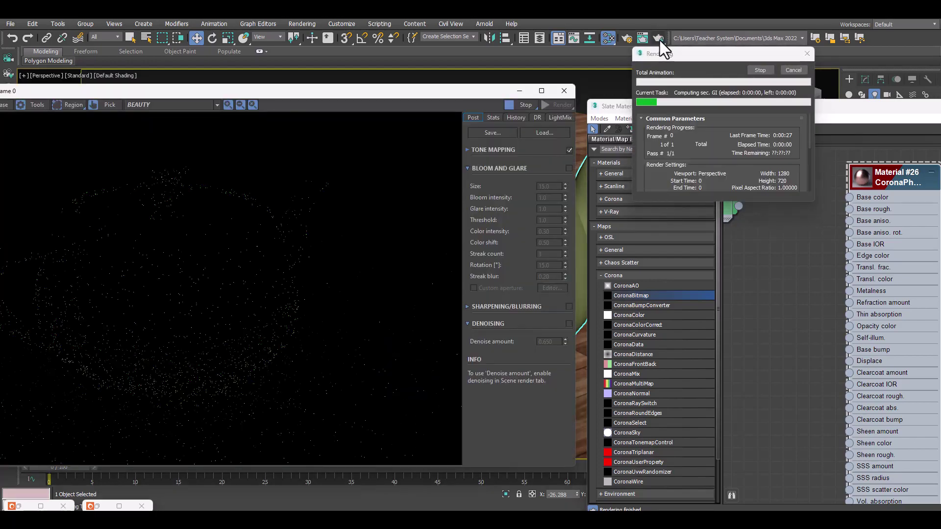